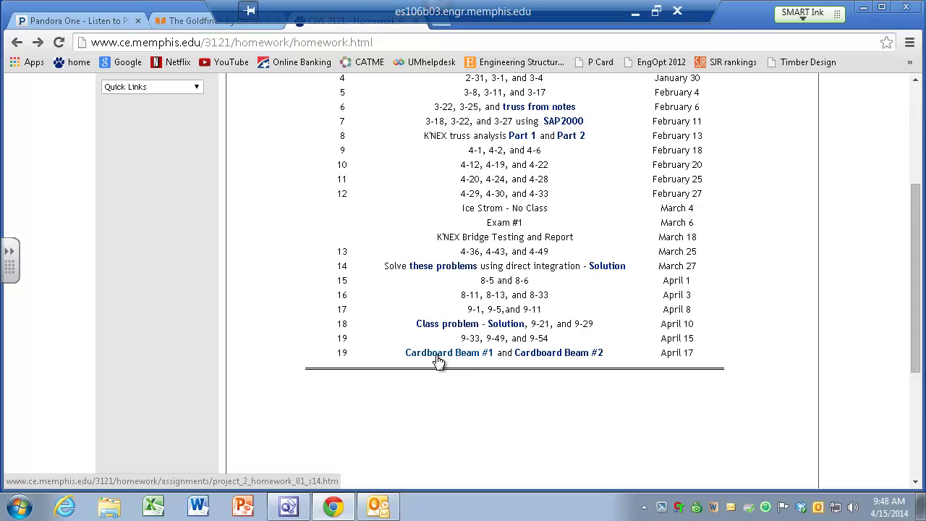
- Open the Cardboard Beam #1 assignment and review its beam figure, elastic modulus, unit weight and hand-in requirements
left_click(438, 355)
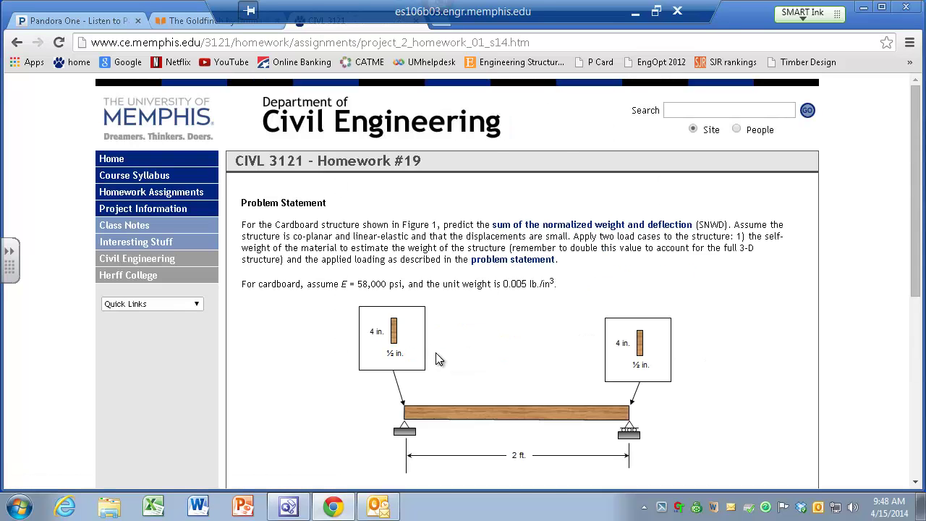
scroll(438, 358, "down", 1)
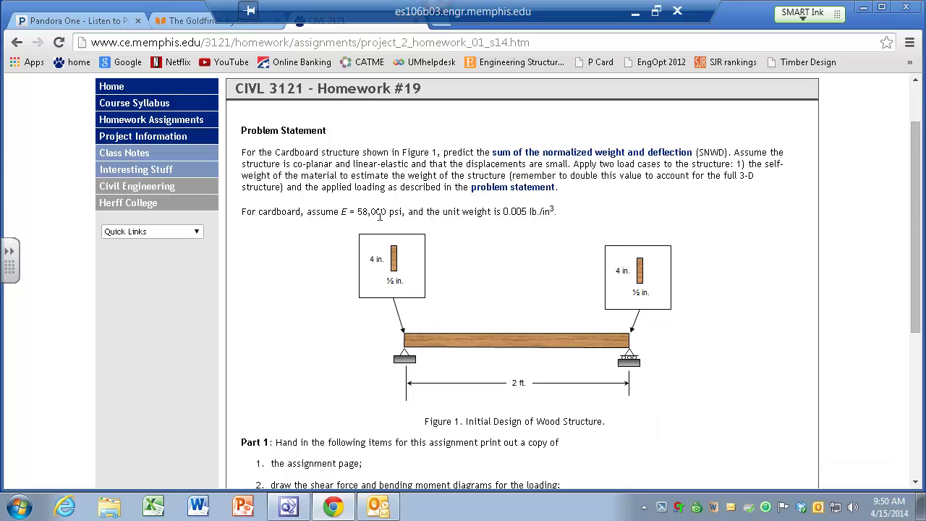
left_click_drag(341, 212, 414, 211)
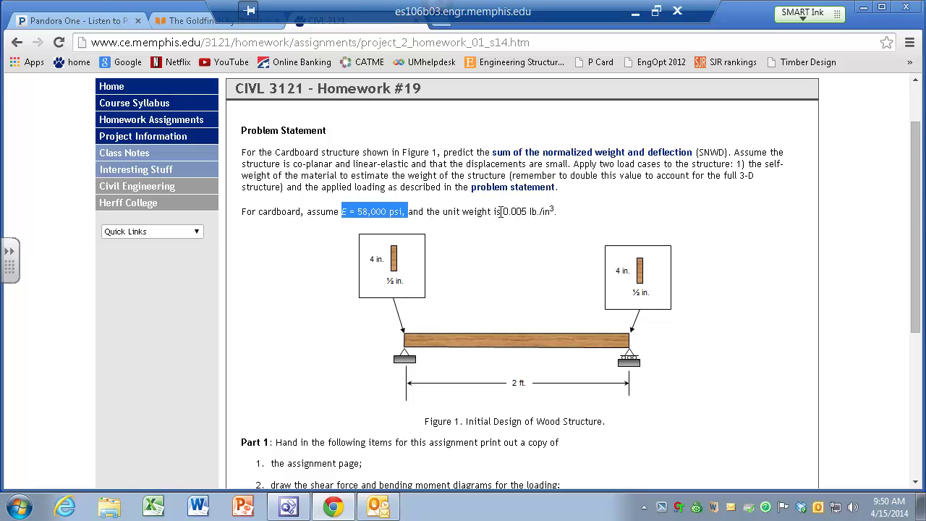
left_click_drag(501, 211, 556, 211)
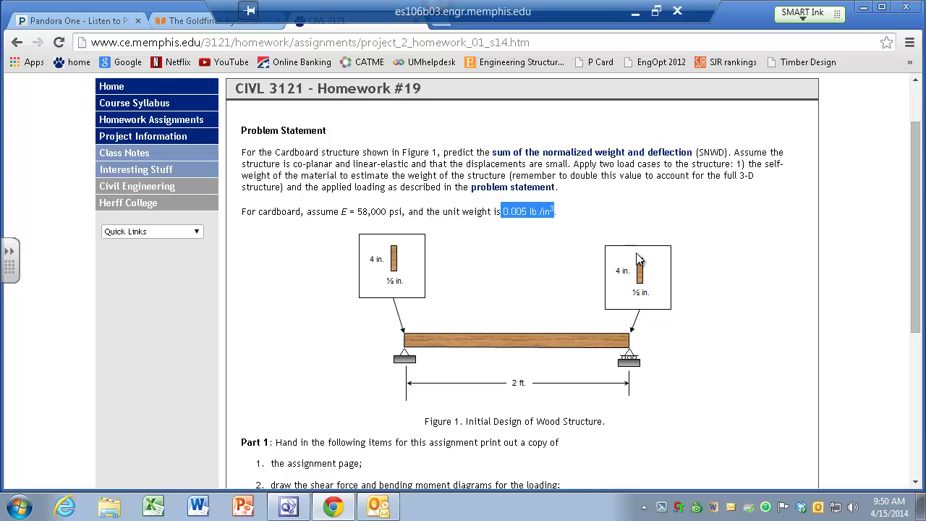
scroll(652, 291, "down", 4)
scroll(653, 291, "up", 4)
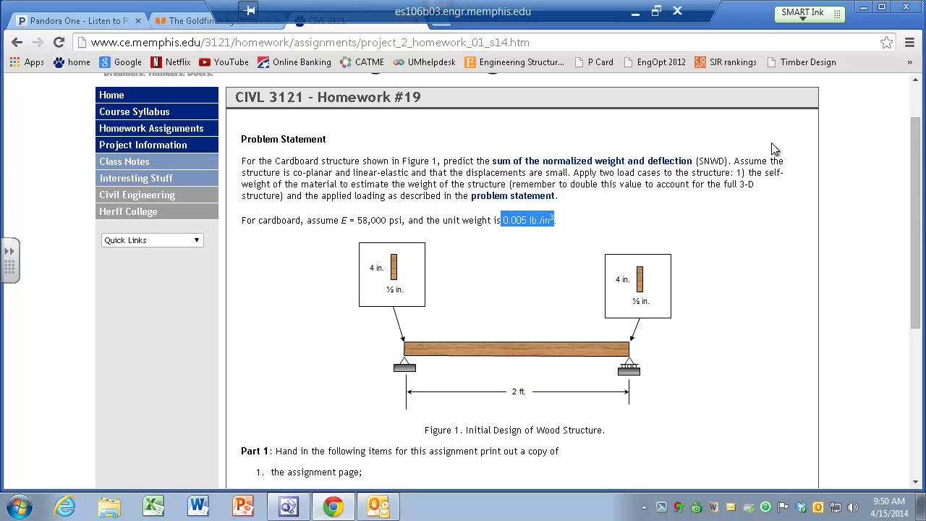
- Switch to SAP2000 Student by launching it from the desktop, maximize its windows and dismiss the Tip of the Day
left_click(861, 9)
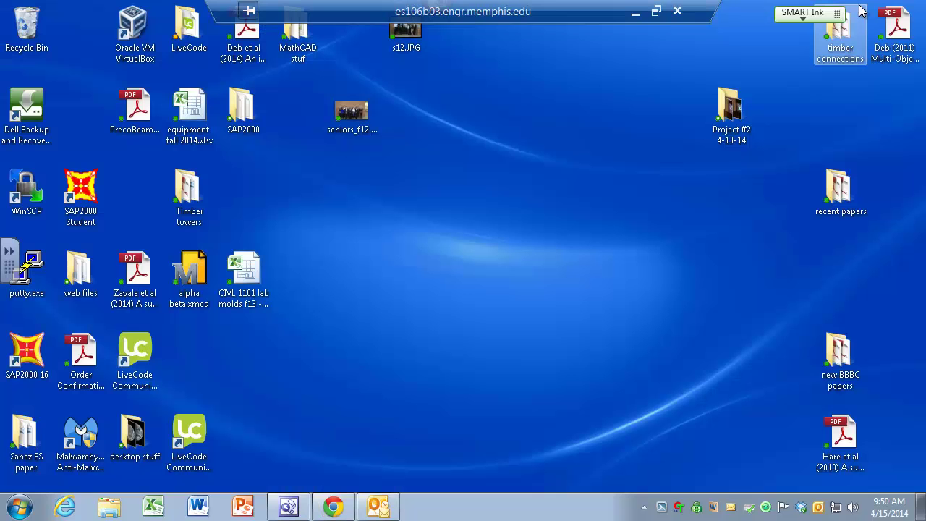
double_click(84, 190)
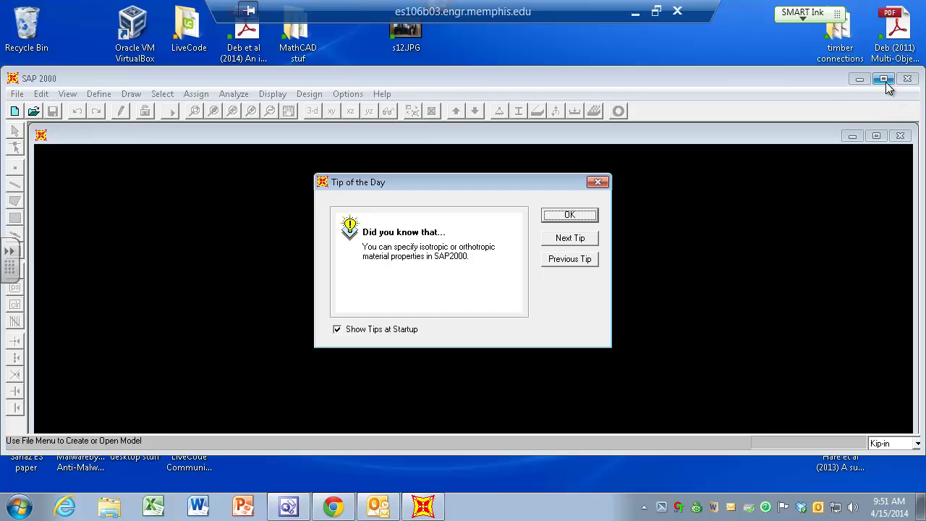
left_click(882, 78)
left_click(870, 65)
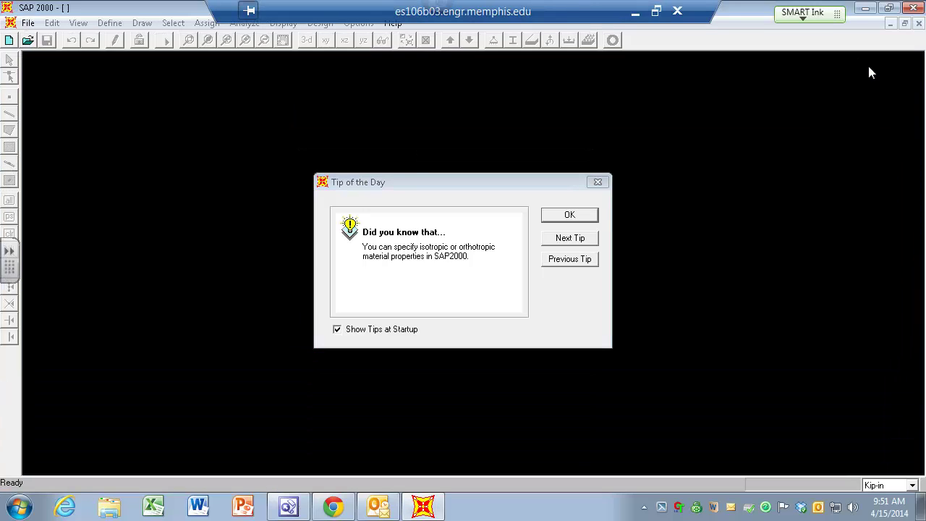
left_click(570, 216)
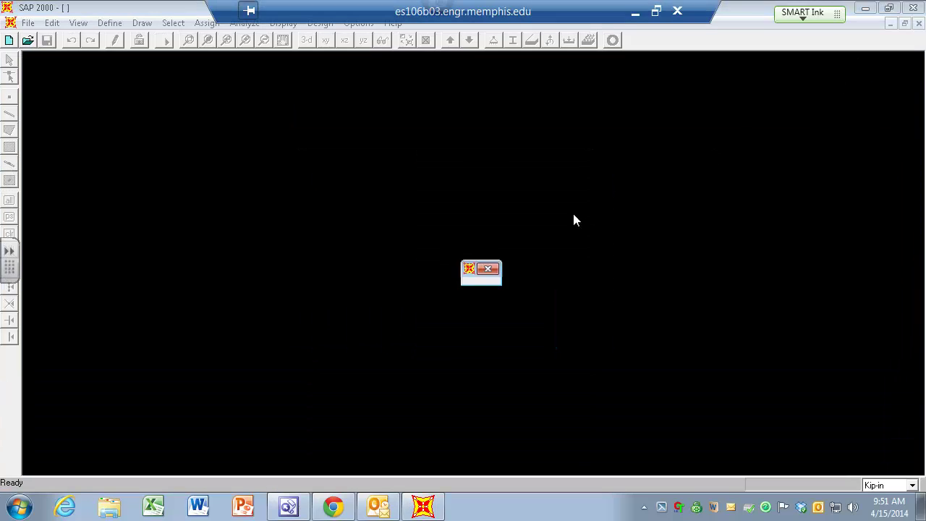
- Set the model units to lb-in
left_click(912, 485)
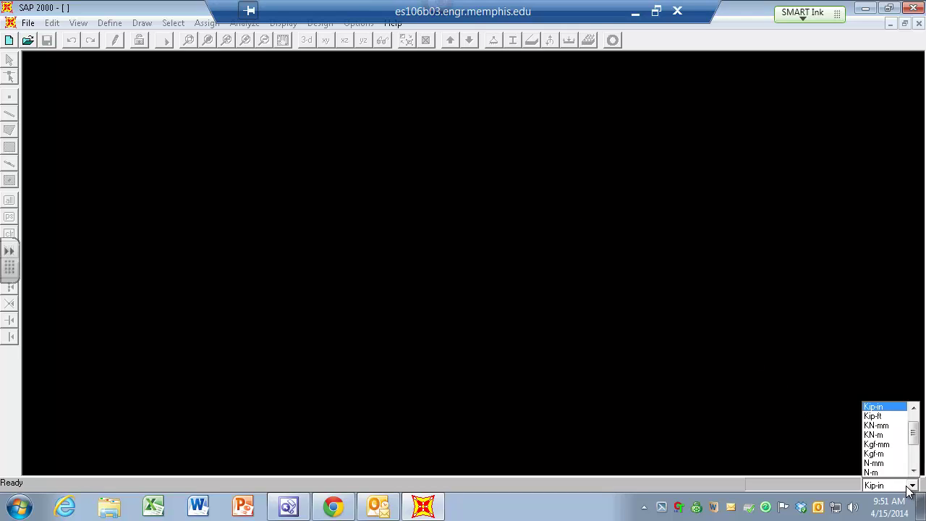
left_click_drag(914, 426, 914, 417)
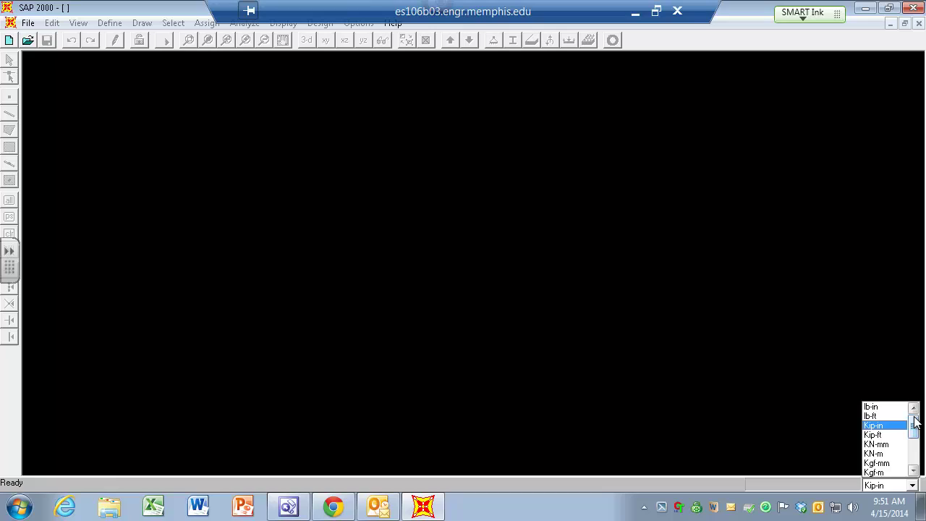
left_click(878, 409)
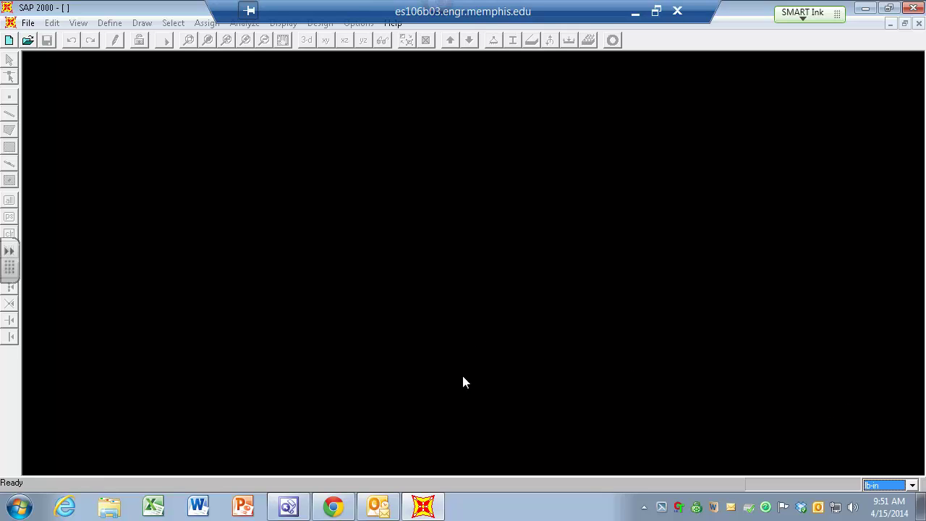
- Create a beam model from the template with 2 spans of length 12, without restraints or gridlines, keeping only the X-Z view open
left_click(27, 22)
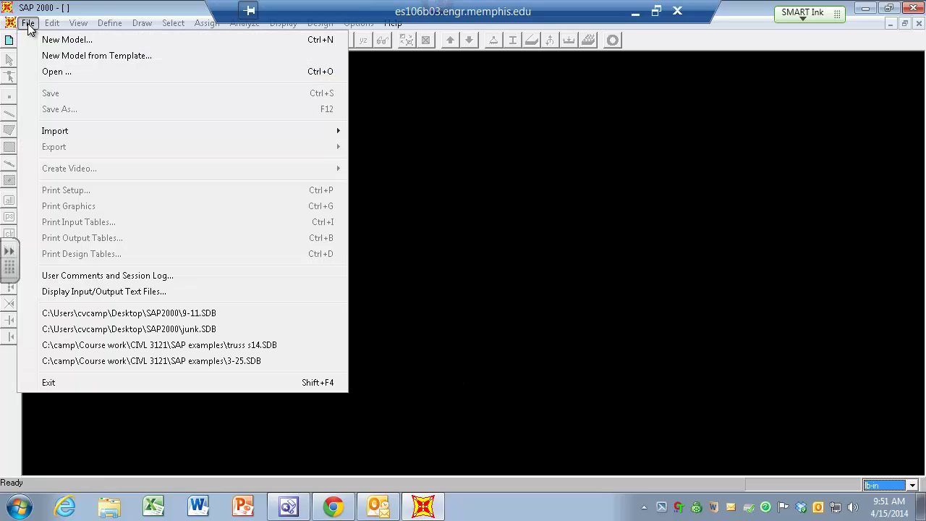
left_click(69, 58)
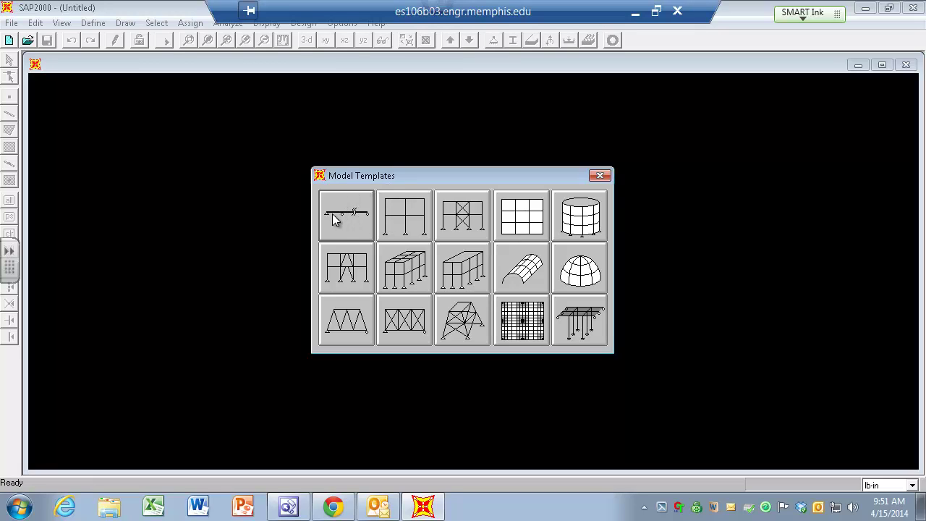
left_click(345, 218)
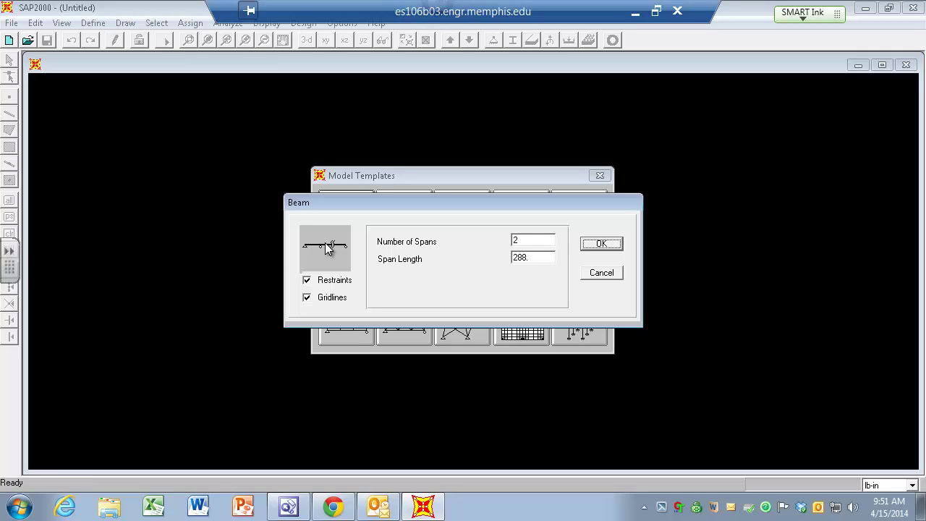
double_click(546, 258)
type("12")
left_click(316, 282)
left_click(309, 296)
left_click(602, 246)
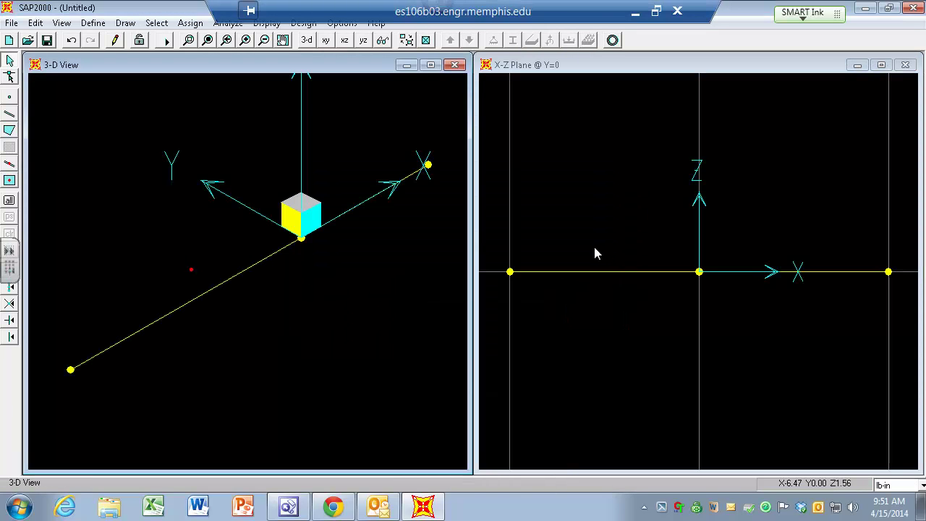
left_click(454, 64)
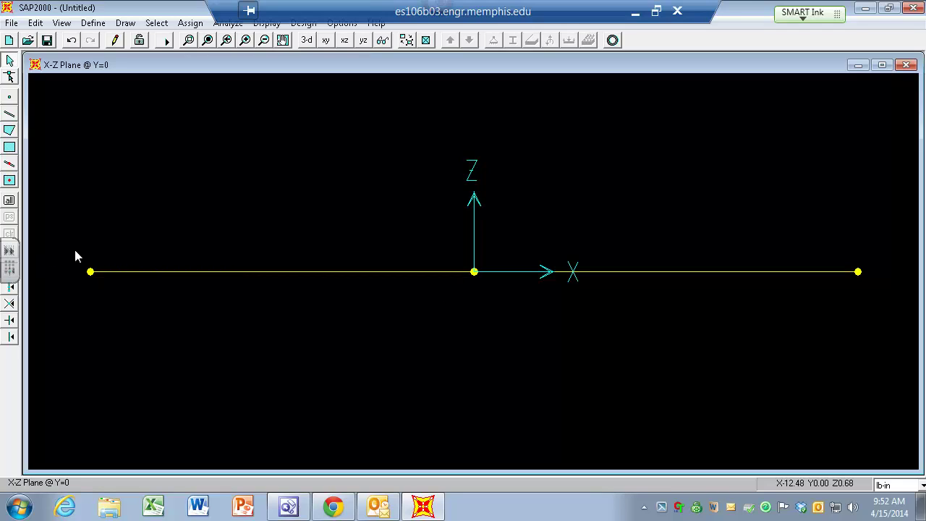
- Assign a pinned support to the joint at the beam's left end
left_click_drag(75, 251, 121, 298)
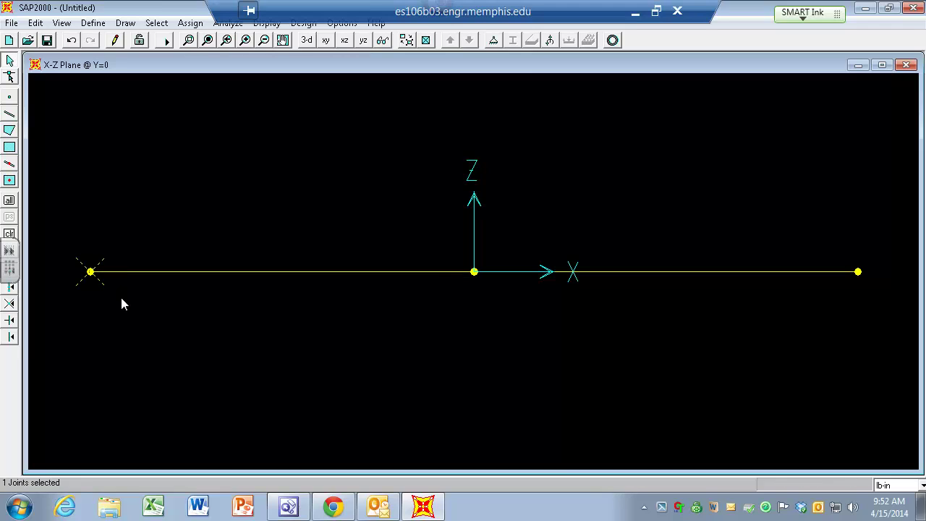
left_click(493, 41)
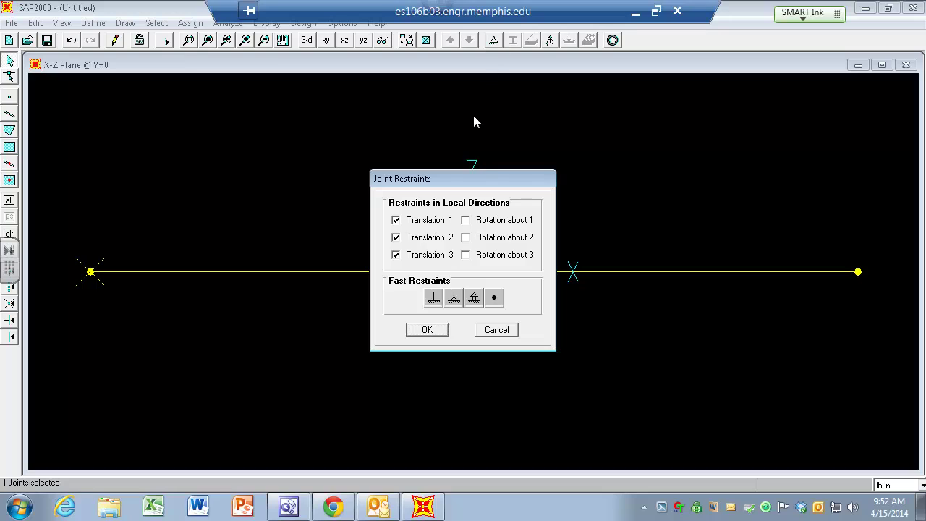
left_click(456, 300)
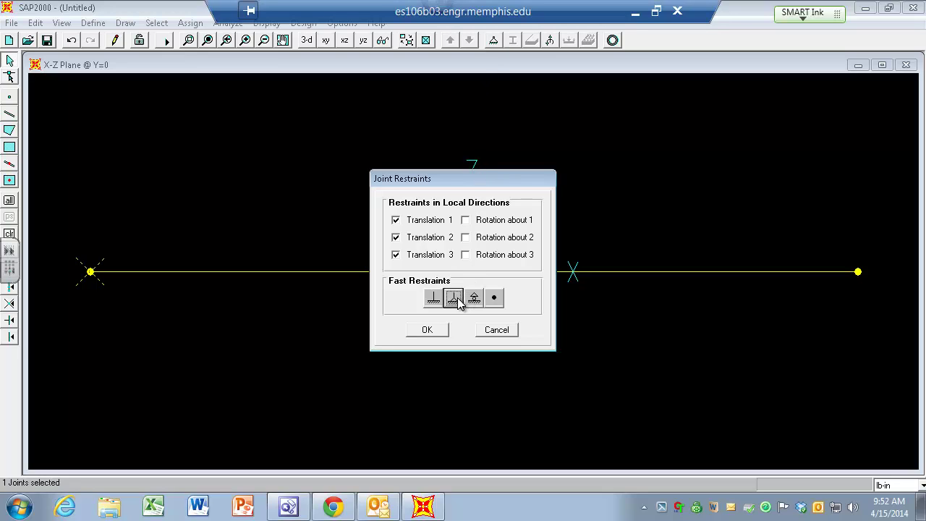
left_click(428, 330)
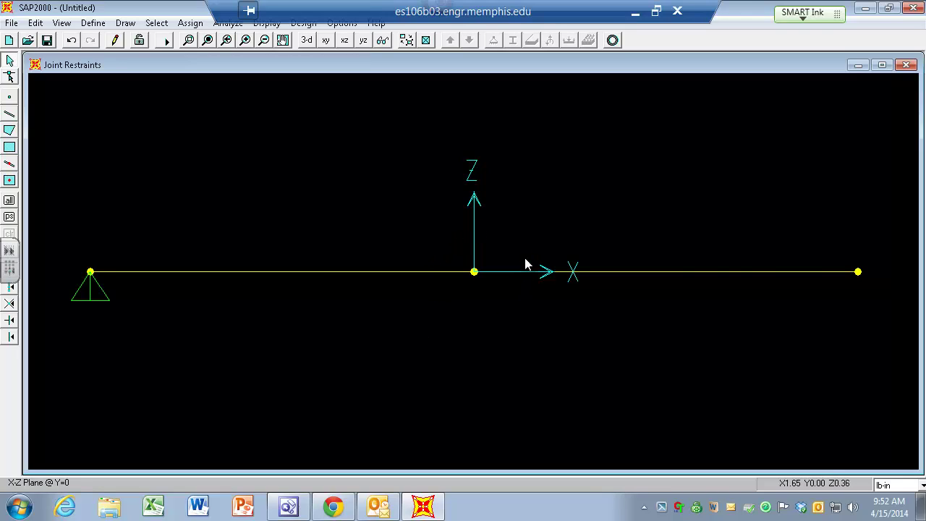
- Assign a roller support restraining only Translation 3 to the joint at the beam's right end
left_click_drag(841, 250, 886, 301)
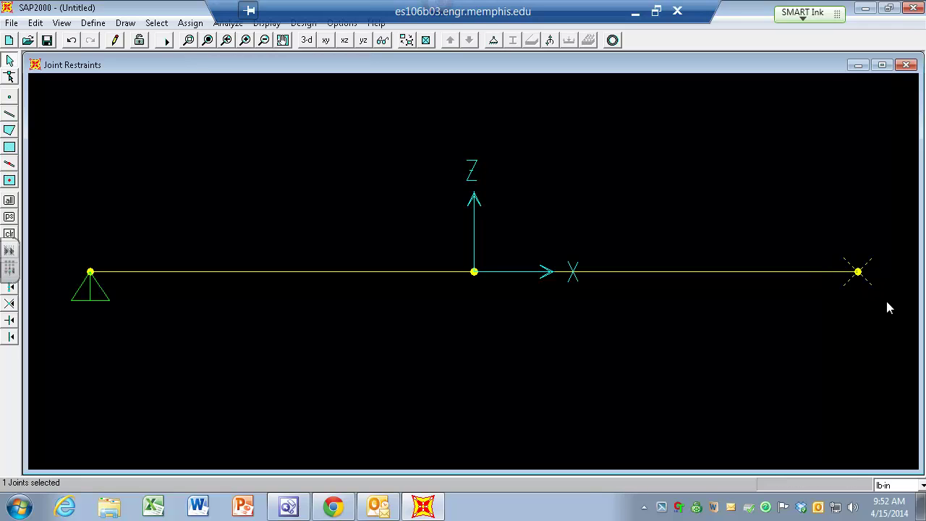
left_click(496, 41)
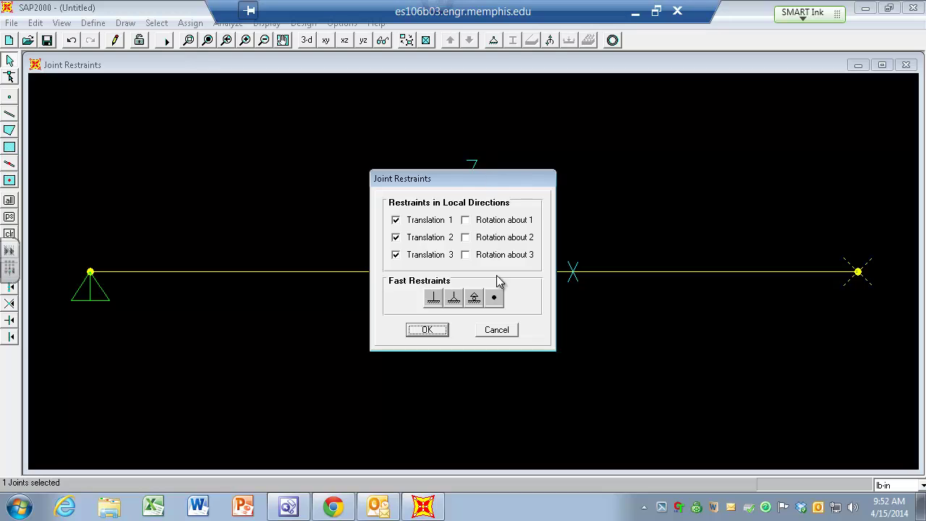
left_click(473, 298)
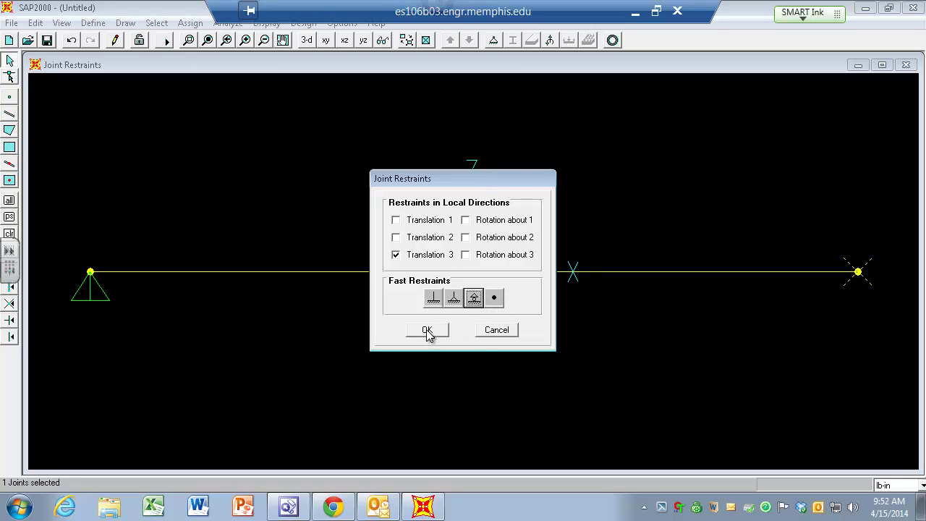
left_click(427, 331)
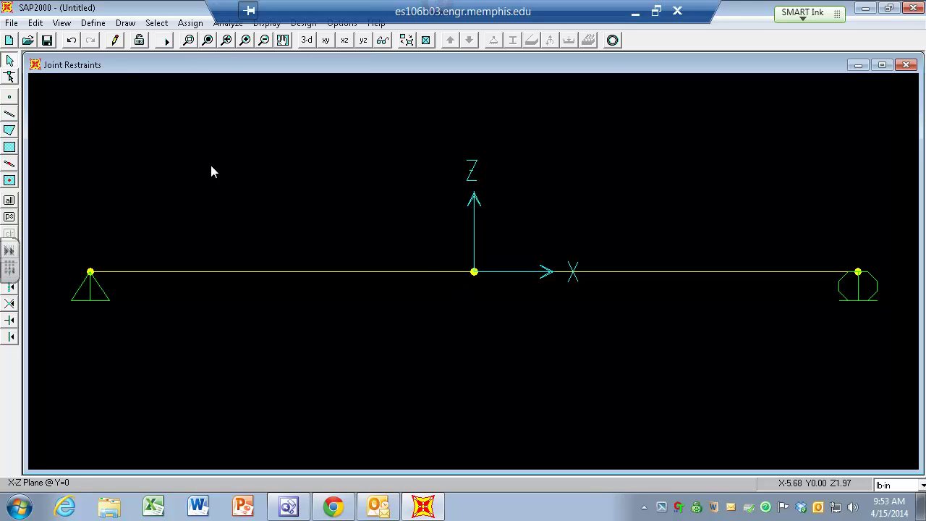
- Add a static load case named WEIGHT of type DEAD with a self-weight multiplier of 1
left_click(97, 27)
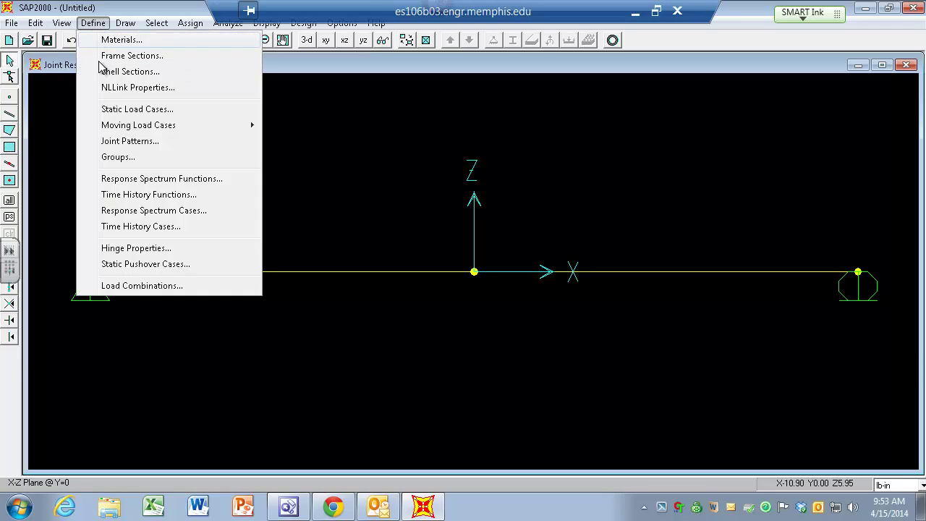
left_click(133, 112)
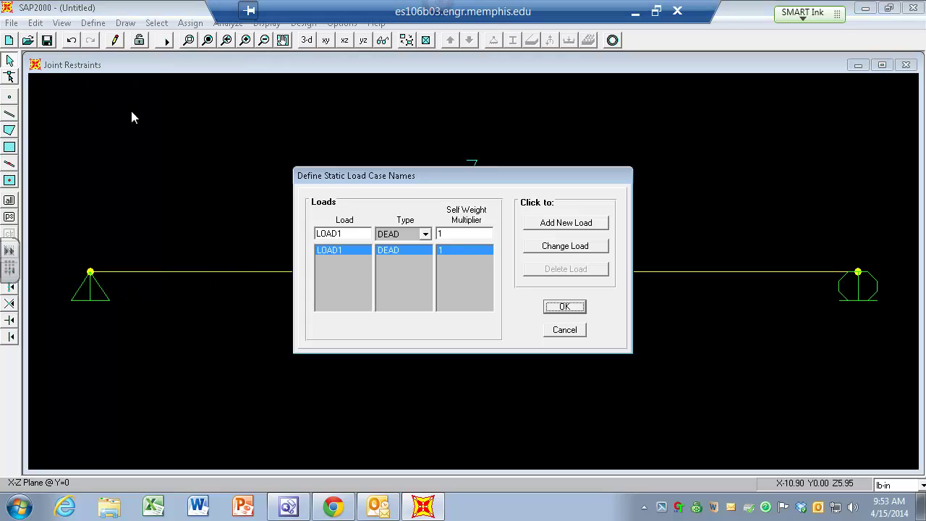
double_click(355, 233)
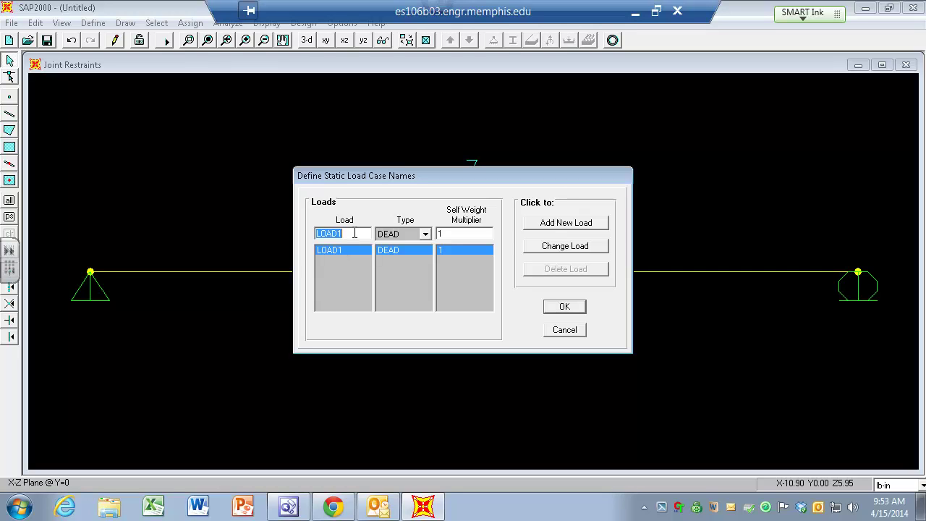
type("WEIGHT")
left_click(556, 224)
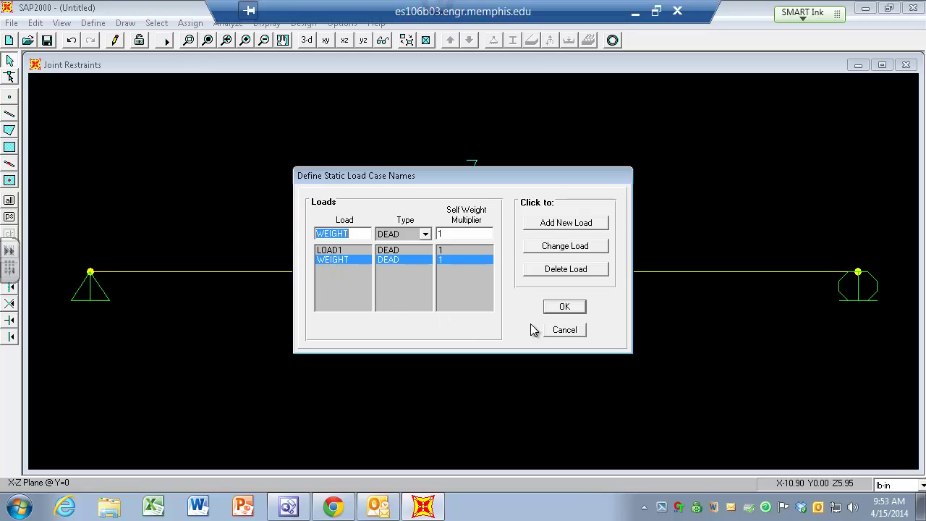
left_click(565, 306)
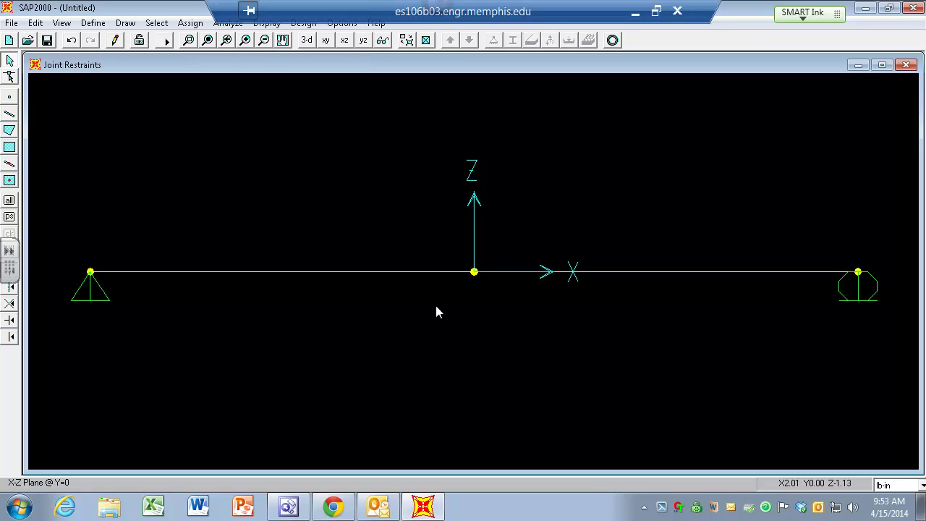
- Add a new isotropic material named CARDB
left_click(93, 29)
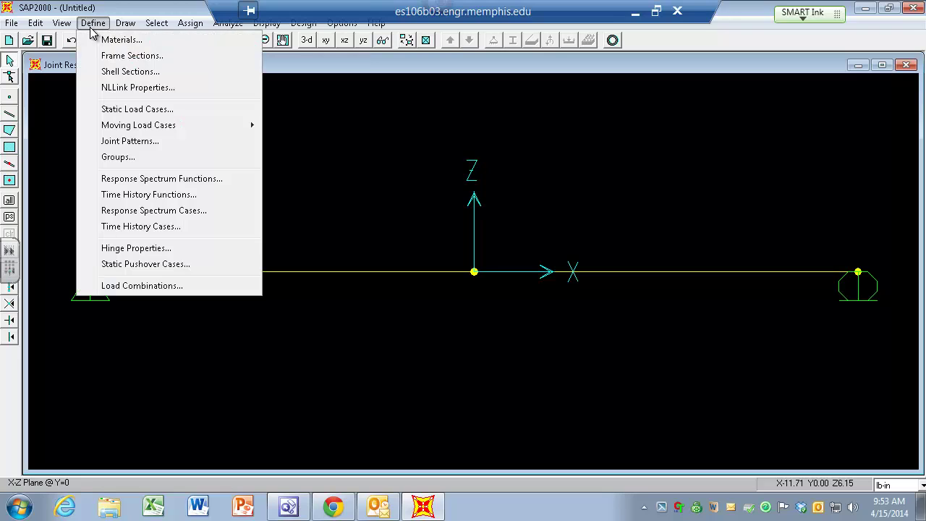
left_click(121, 40)
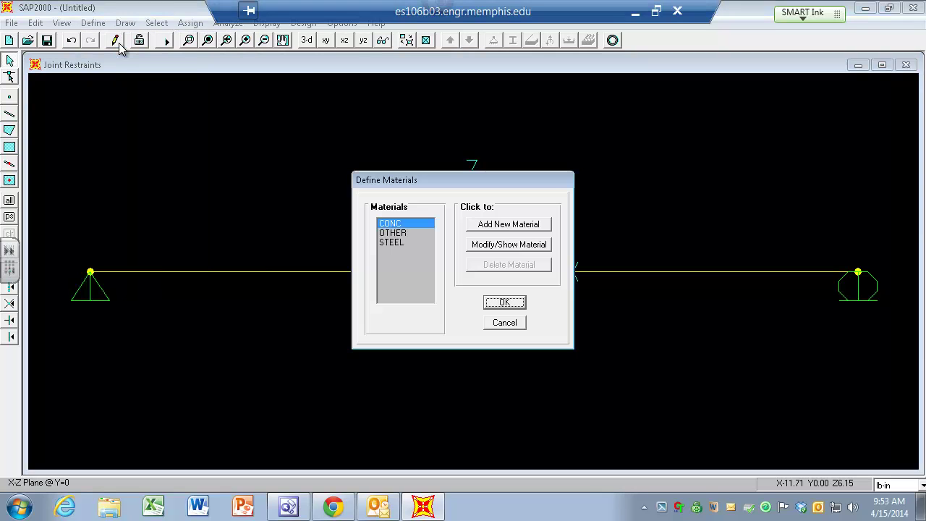
left_click(498, 226)
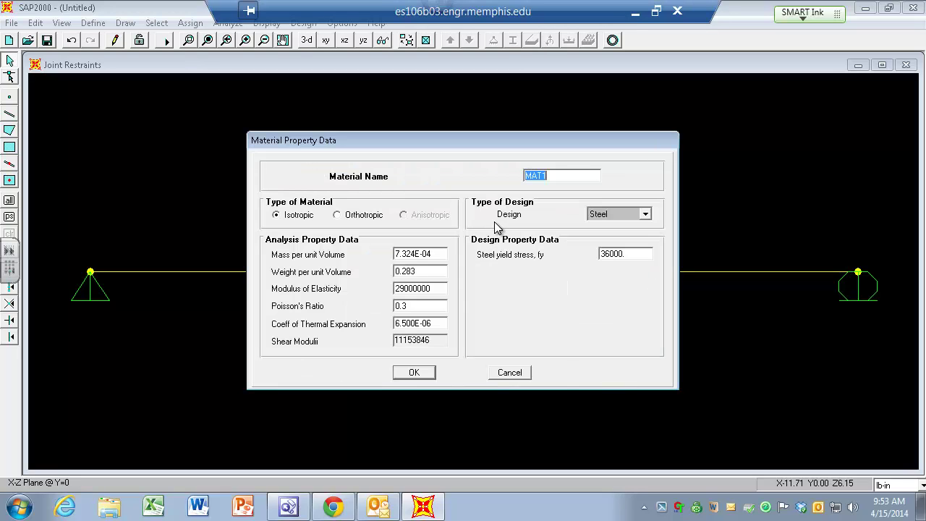
type("CARDBOAR")
key("BackSpace")
key("BackSpace")
key("BackSpace")
- Set the CARDB material's weight per unit volume to 0.005 and modulus of elasticity to 58000, and save the material definition
double_click(428, 271)
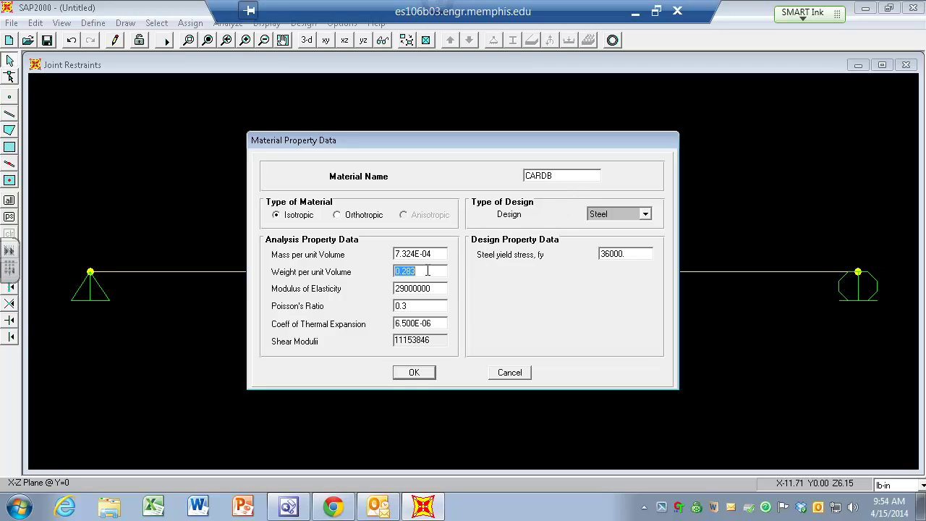
type("0.005")
double_click(437, 290)
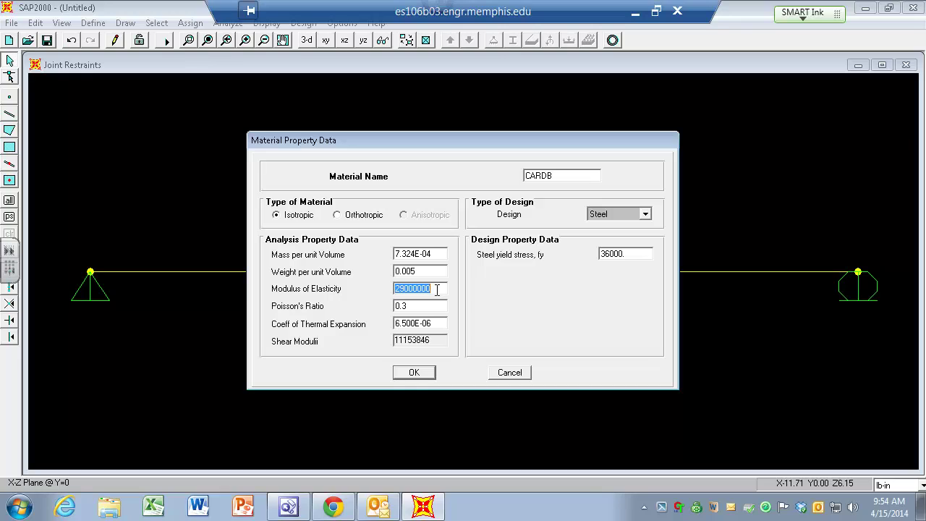
type("58000")
double_click(434, 272)
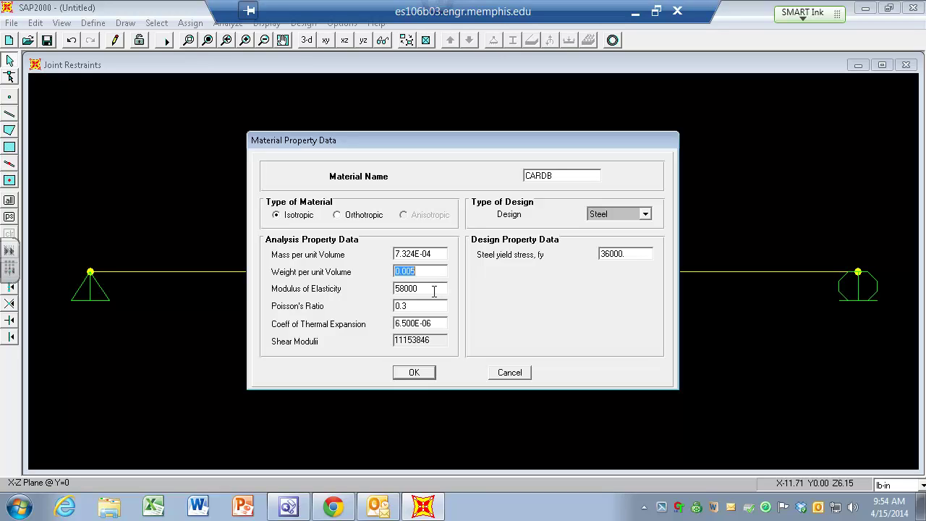
double_click(437, 289)
left_click(414, 373)
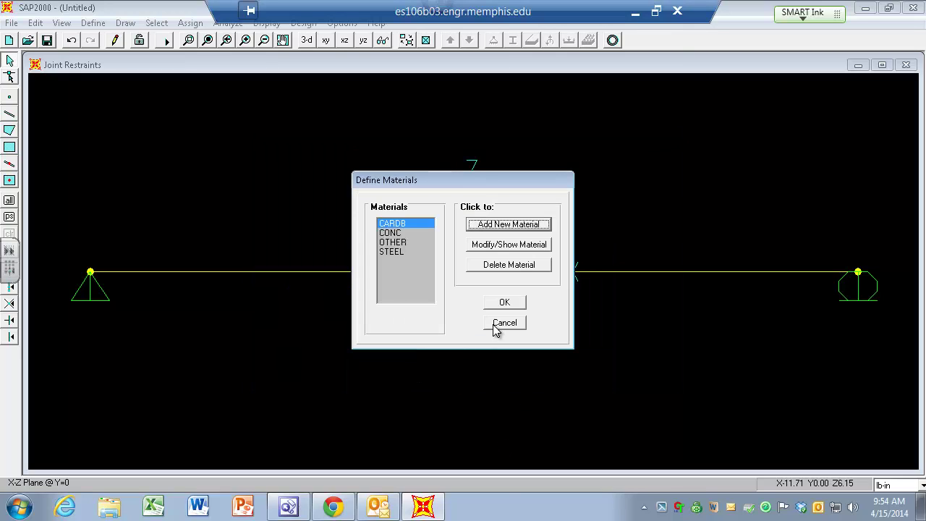
left_click(507, 304)
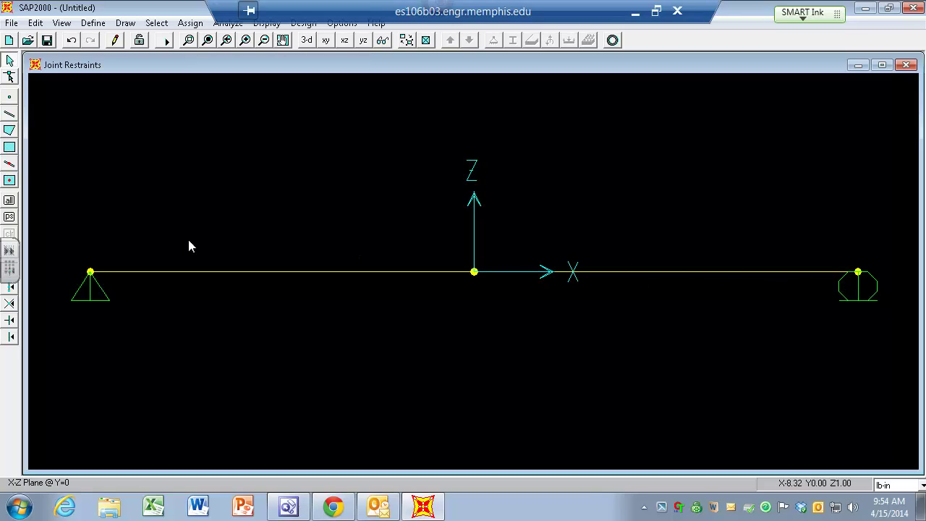
- Modify the rectangular frame section FSEC1 to use the CARDB material
left_click(94, 23)
left_click(116, 56)
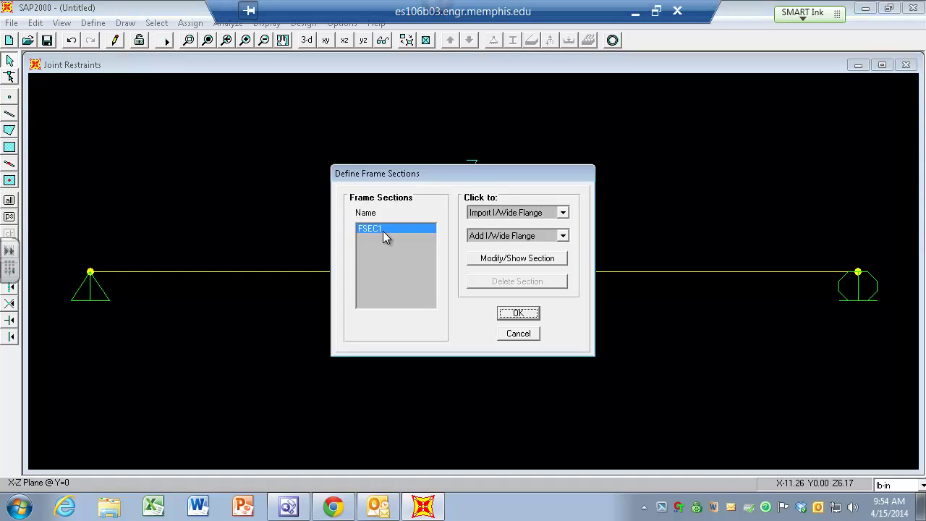
left_click(498, 258)
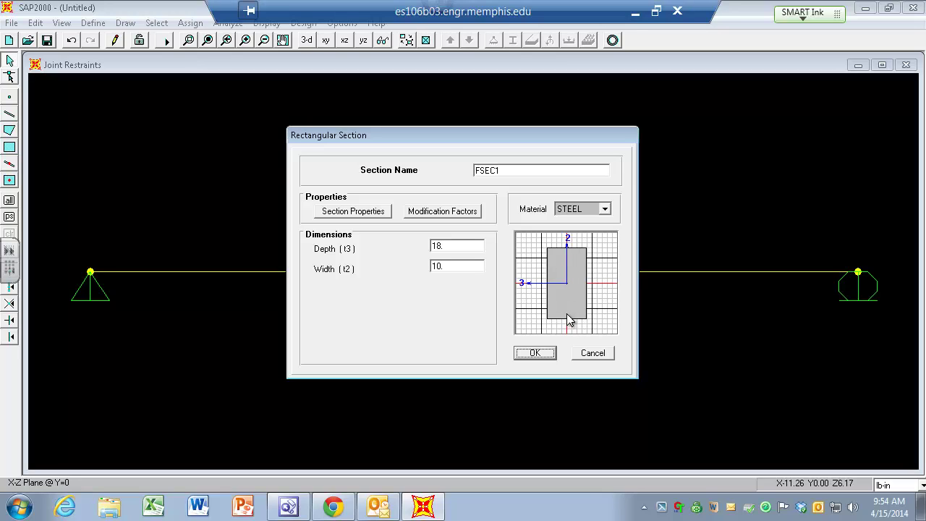
left_click(605, 209)
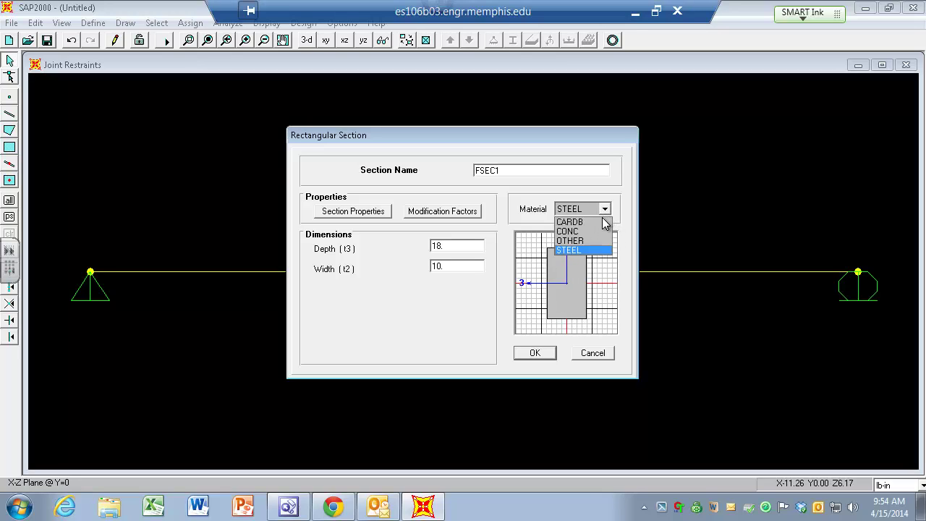
left_click(602, 221)
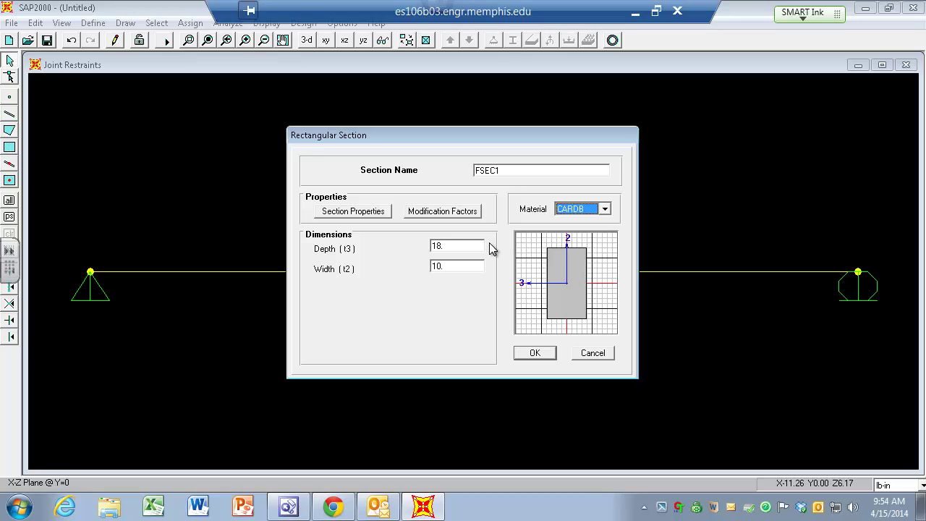
- Set the FSEC1 section's depth (t3) to 4 and width (t2) to .5, and save the section definition
double_click(452, 246)
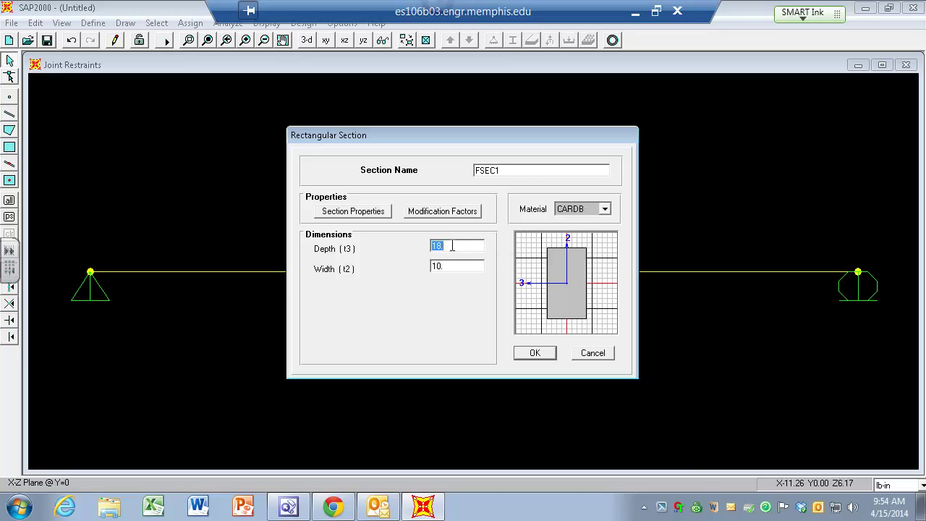
type("4")
double_click(452, 265)
key("BackSpace")
type(".5")
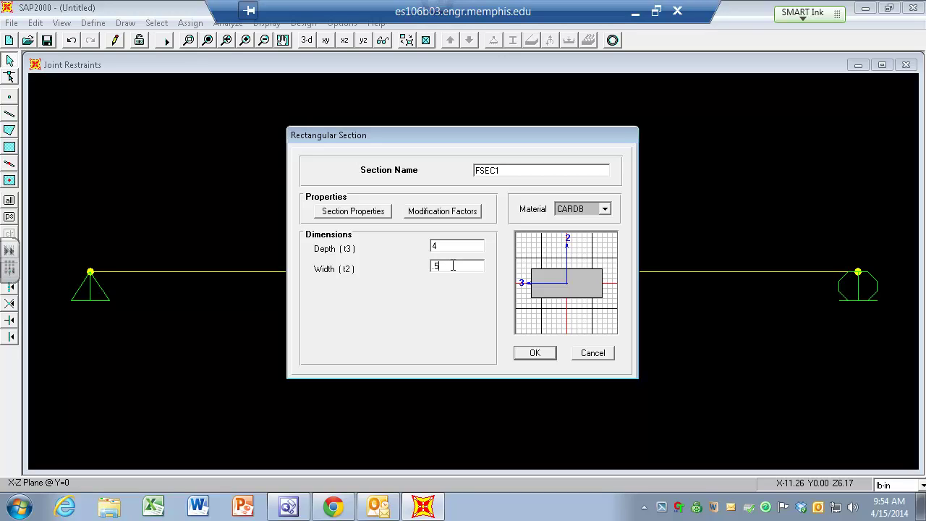
double_click(455, 247)
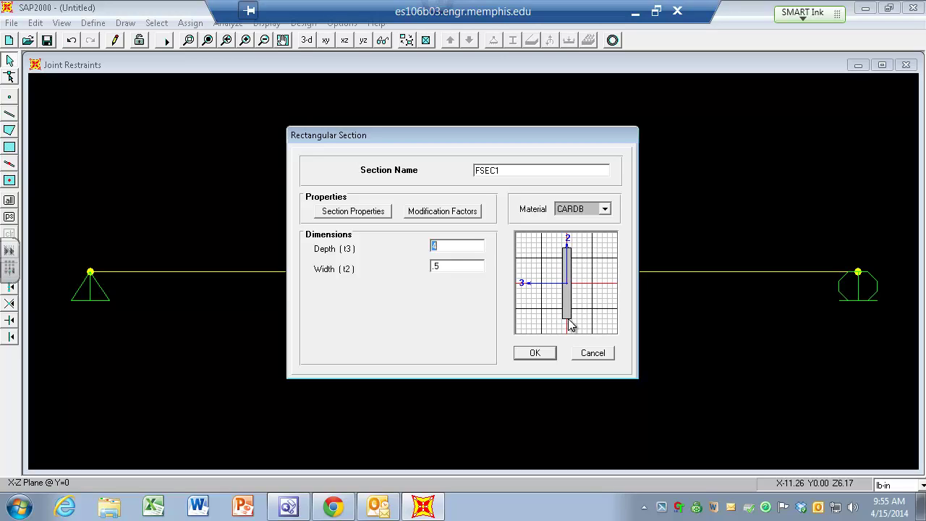
left_click(542, 353)
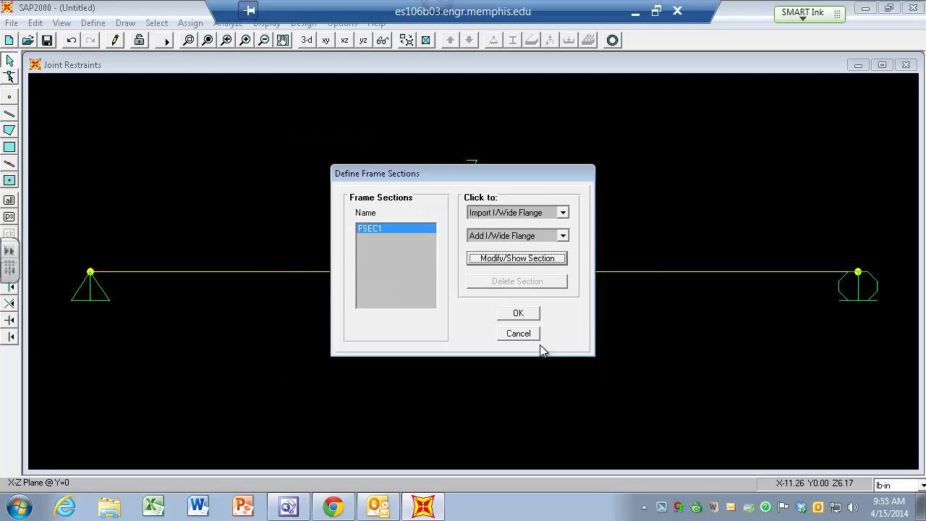
left_click(526, 315)
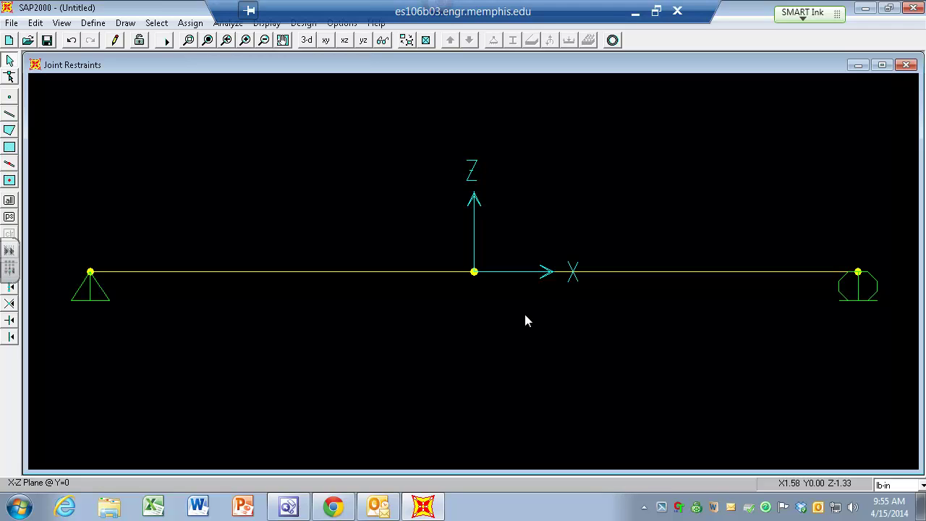
- Review the names, types and self-weight multipliers of the defined static load cases
left_click(94, 24)
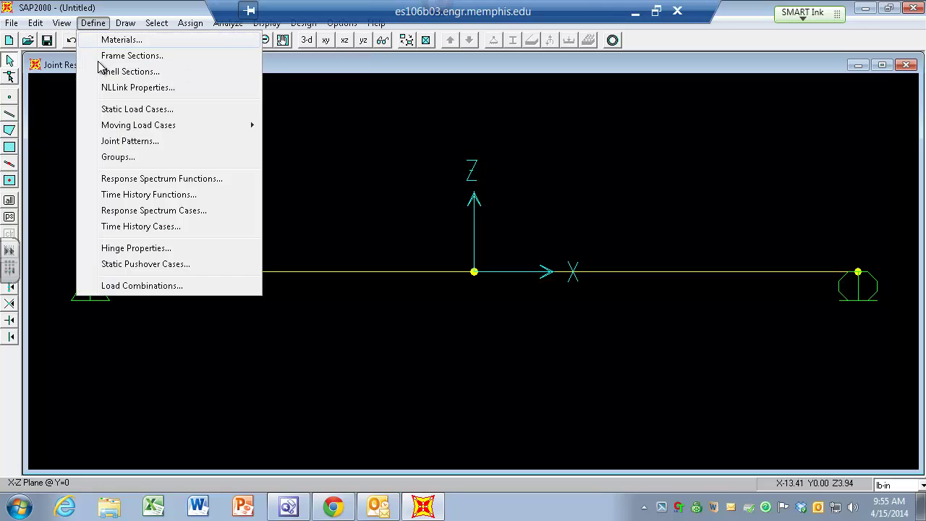
left_click(124, 109)
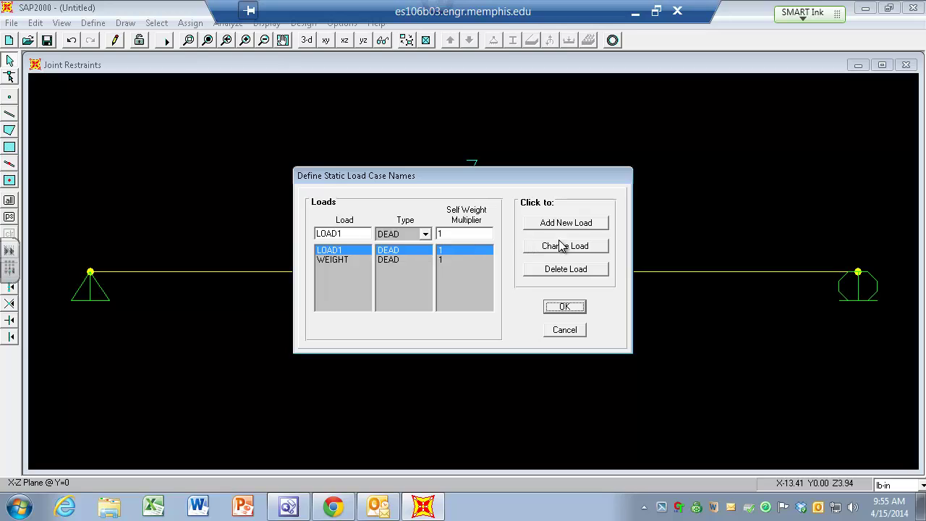
left_click(564, 312)
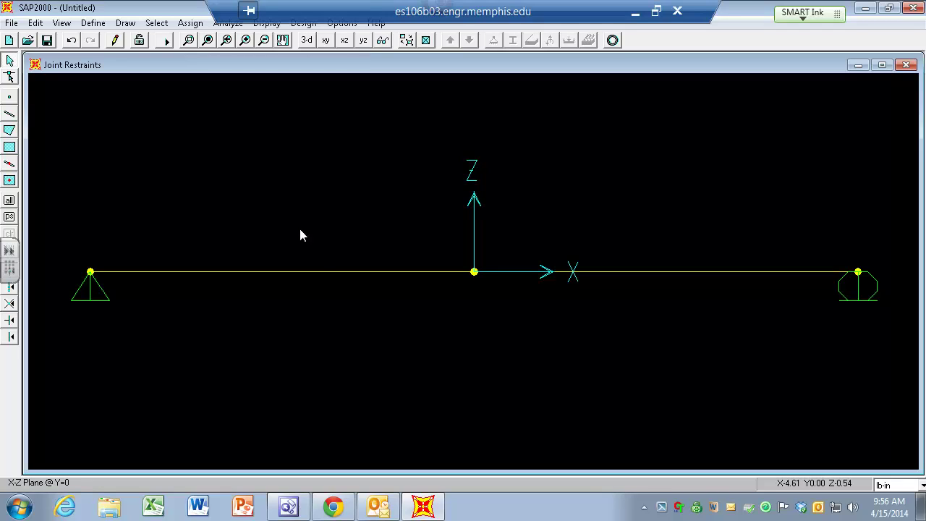
- Hide the coordinate axes and assign the FSEC1 frame section to both beam spans
left_click(63, 23)
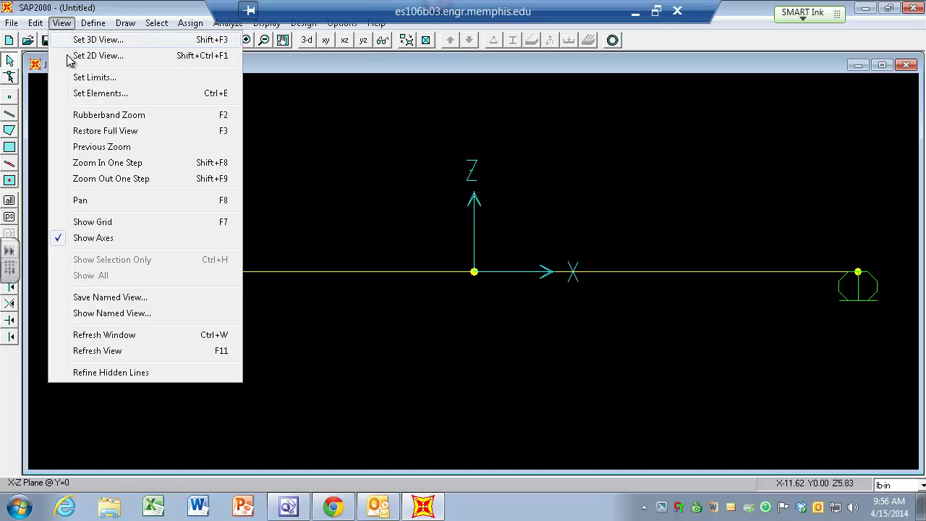
left_click(79, 241)
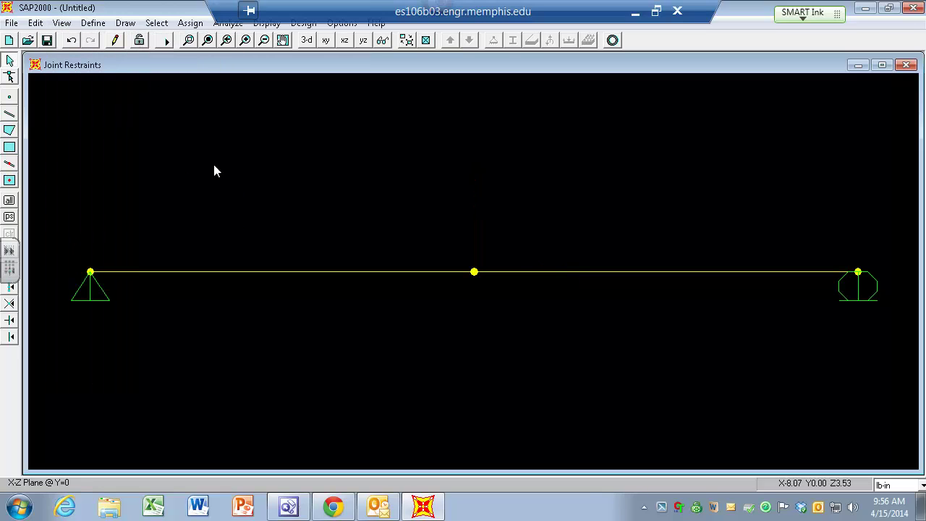
left_click(221, 271)
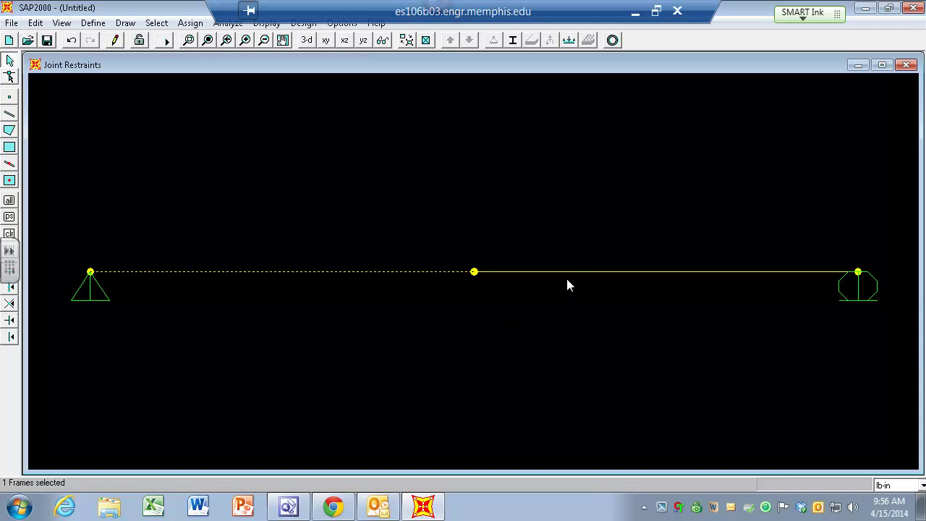
left_click(190, 23)
mouse_move(230, 63)
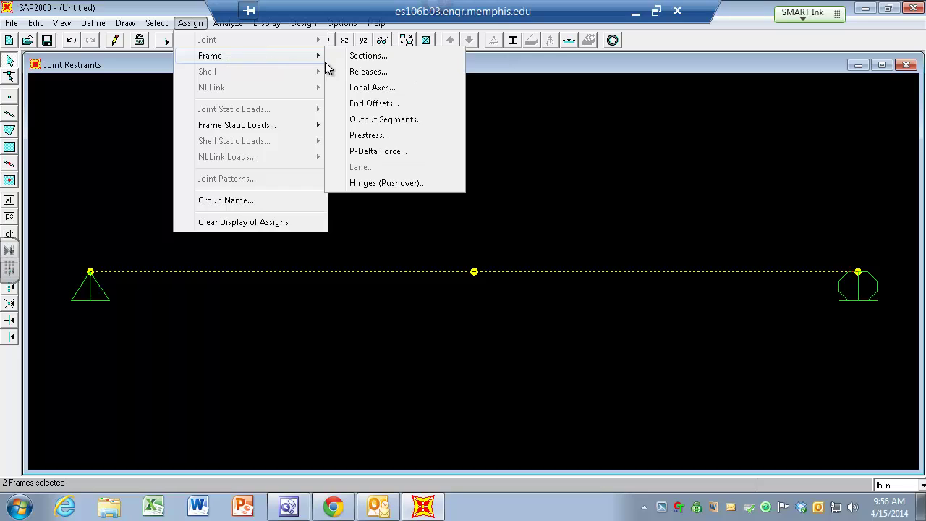
left_click(377, 58)
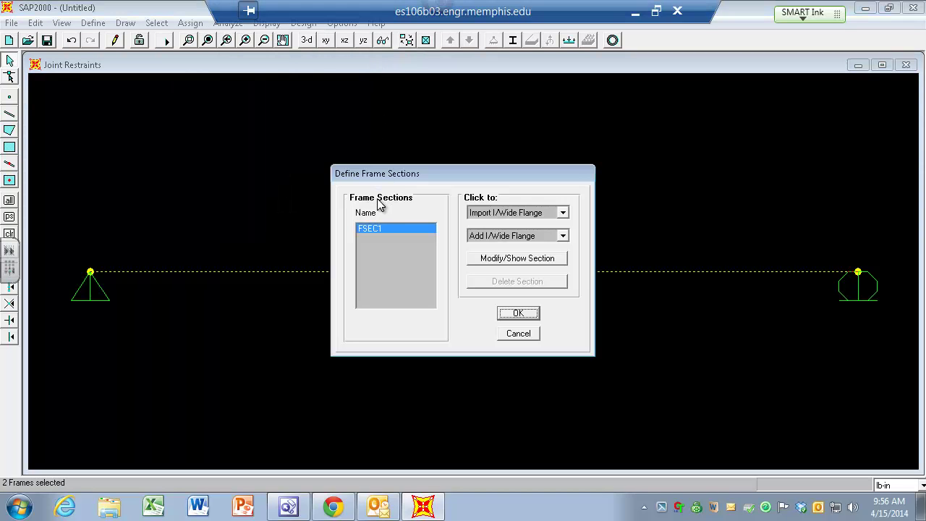
left_click(515, 314)
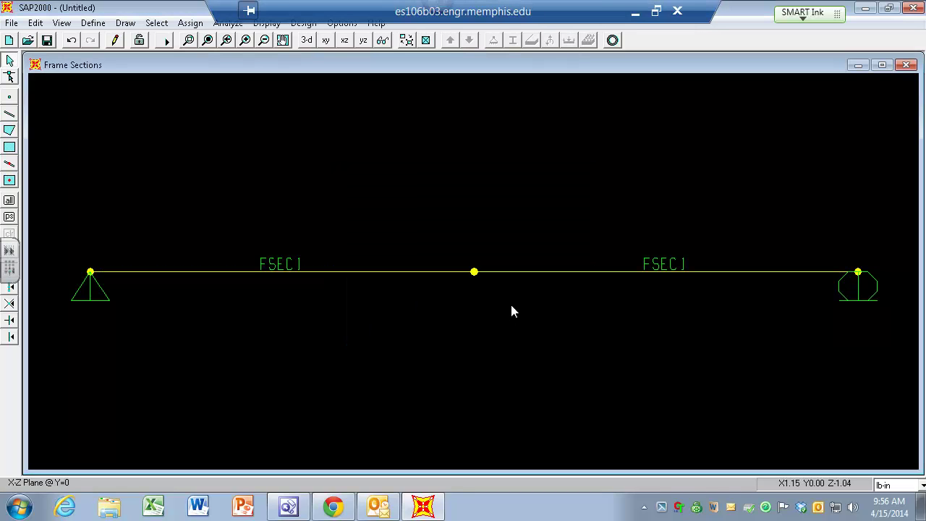
- Show the frame elements as extrusions and inspect the beam's cross-section orientation in the 3-D view
left_click(426, 41)
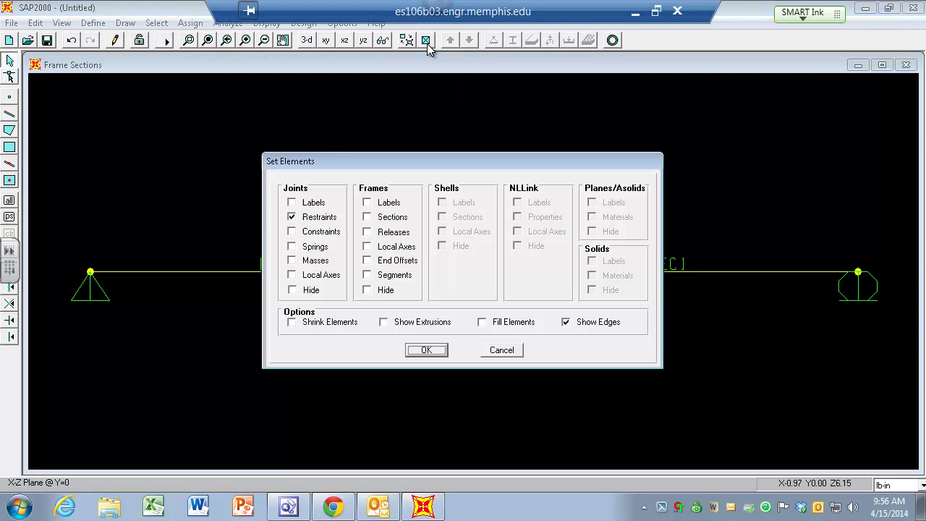
left_click(384, 322)
left_click(424, 350)
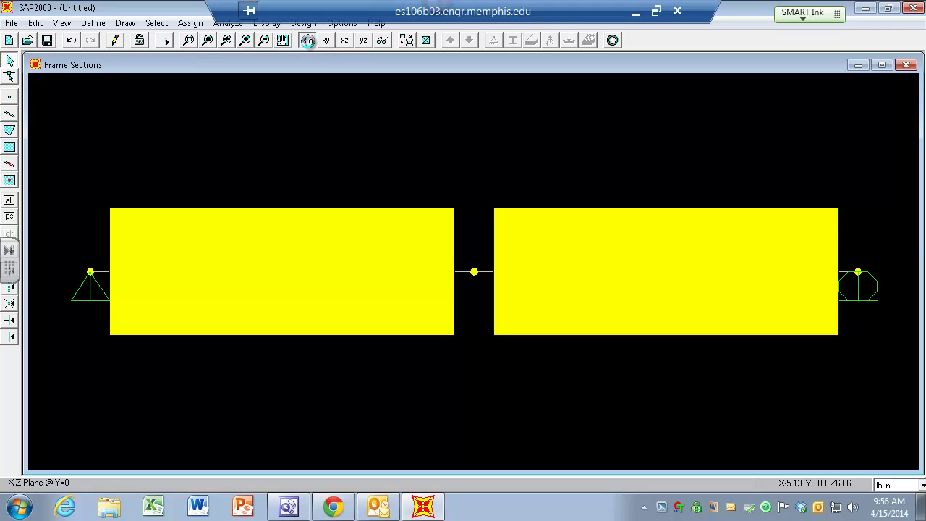
left_click(307, 41)
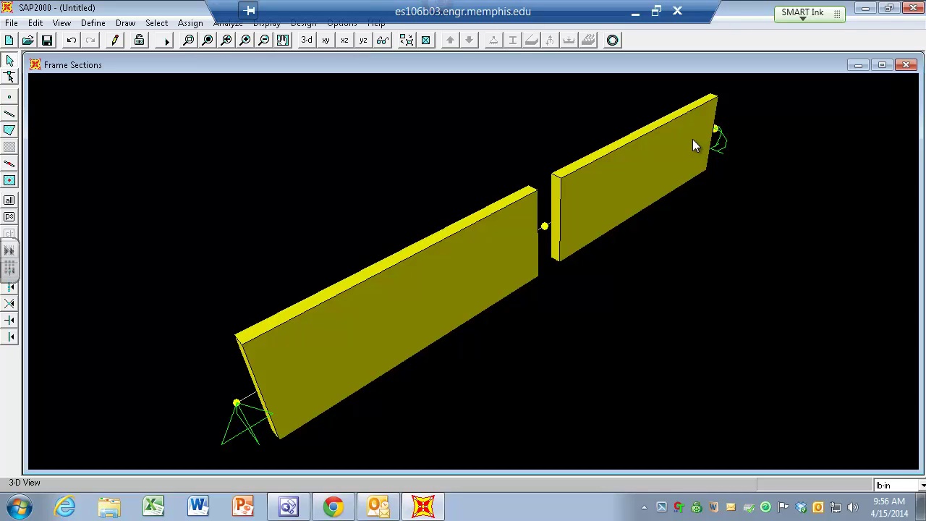
left_click(426, 41)
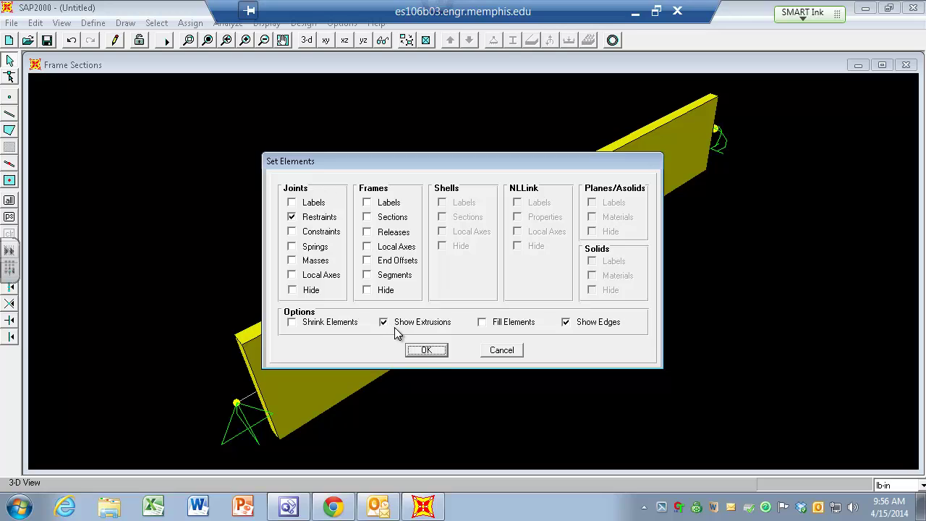
left_click(426, 350)
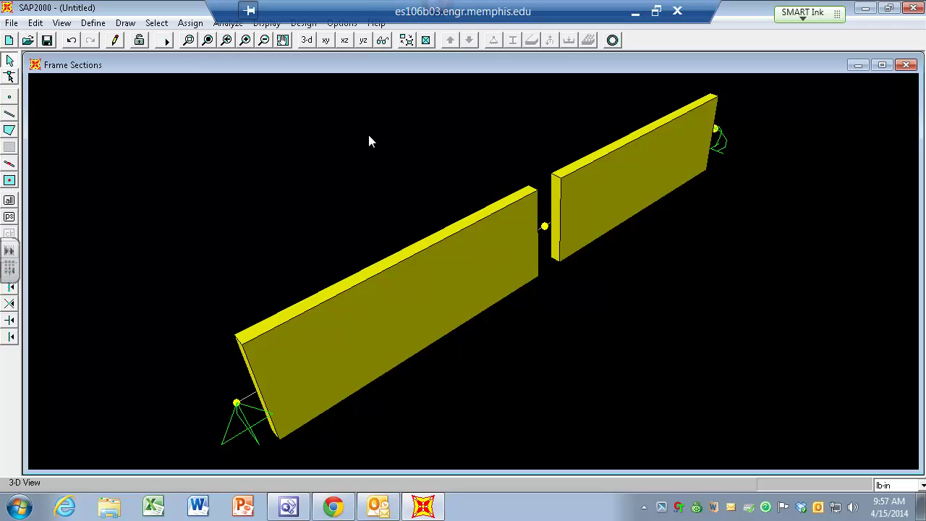
- Turn off the extruded display of the frame elements and return to the X-Z plane view
left_click(427, 41)
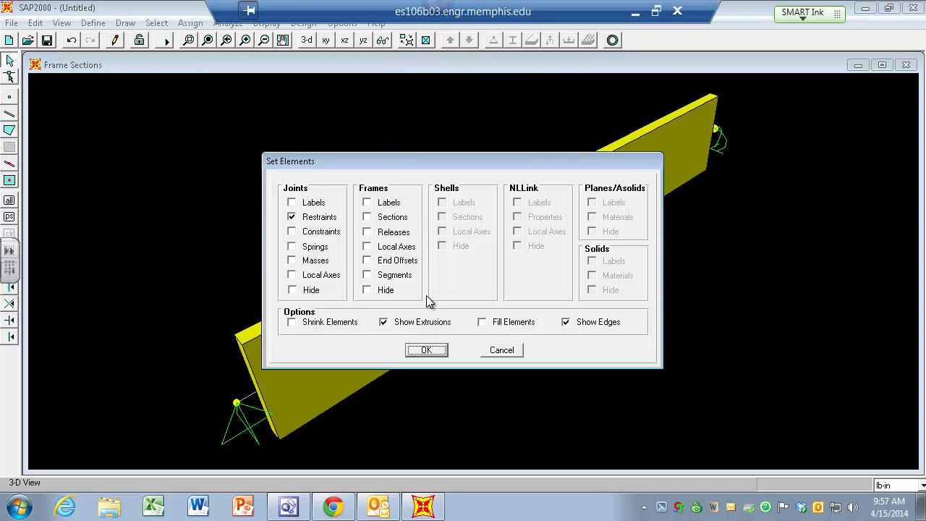
left_click(417, 324)
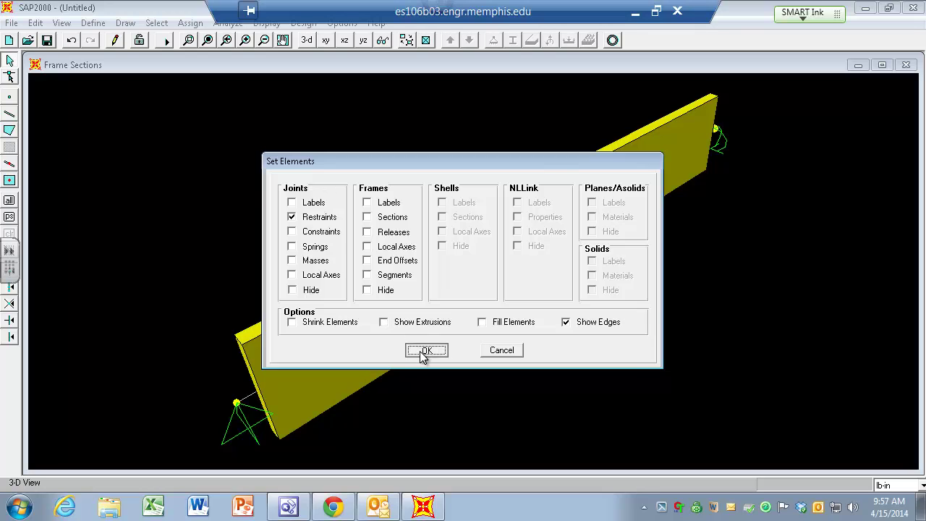
left_click(426, 350)
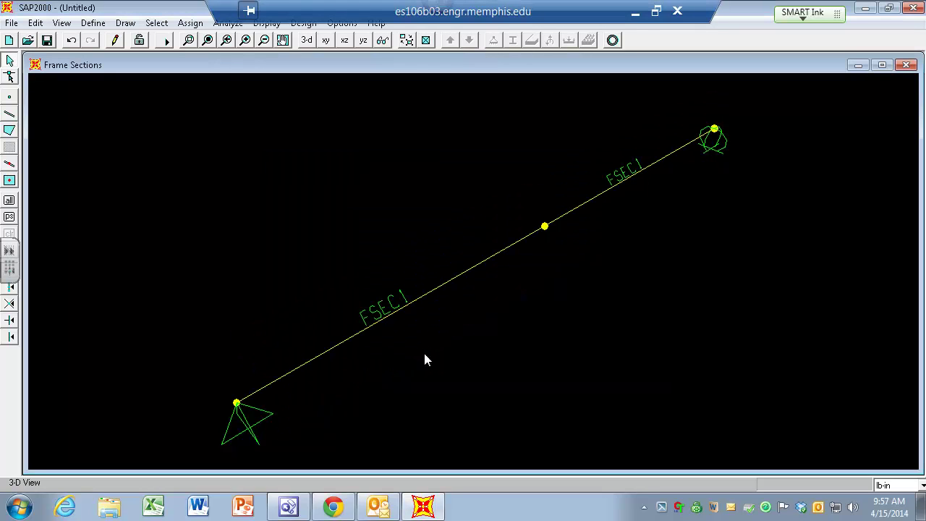
left_click(346, 41)
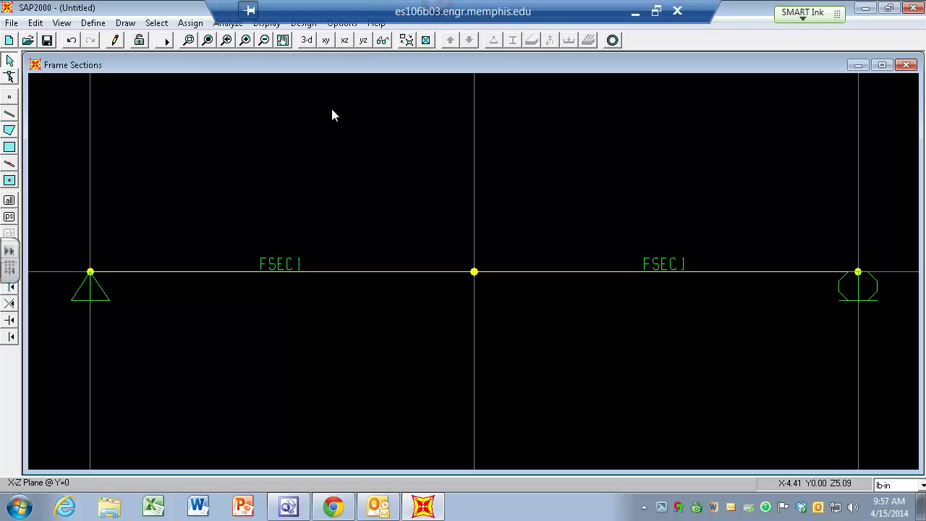
- Hide the grid lines and start a LOAD1 trapezoidal gravity load on the left span, using absolute distances with points 2 and 3 at 9
key("F7")
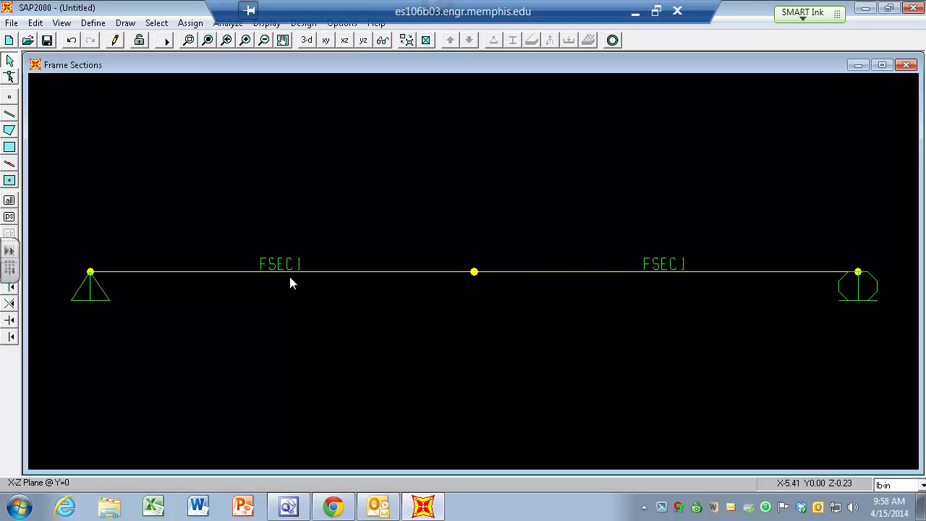
left_click(224, 277)
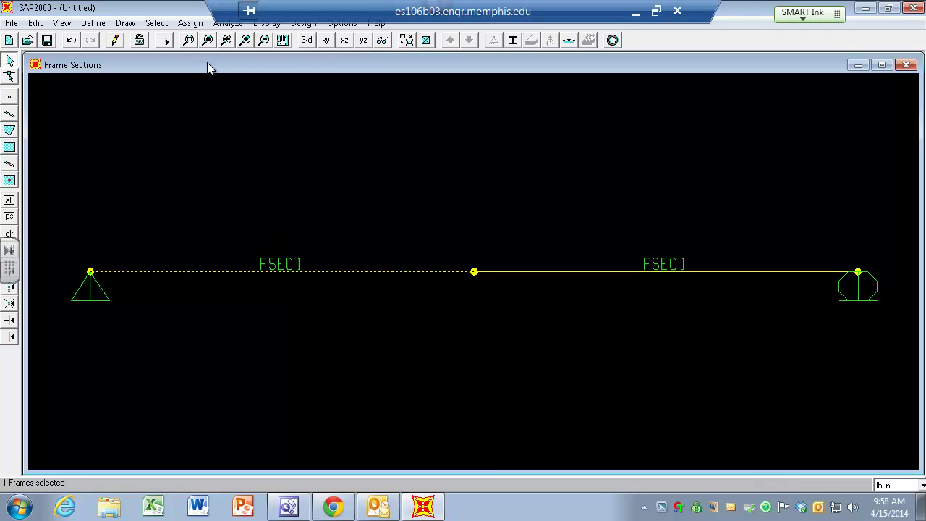
left_click(192, 23)
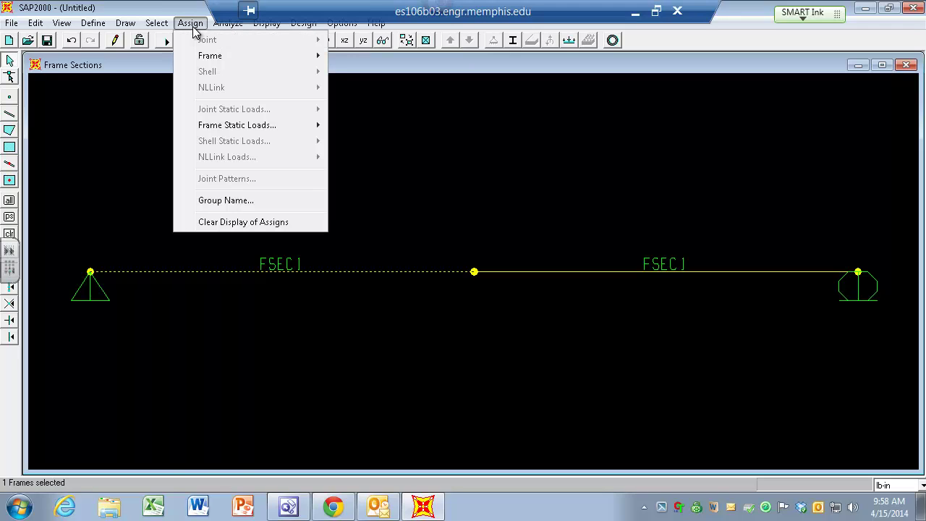
mouse_move(206, 57)
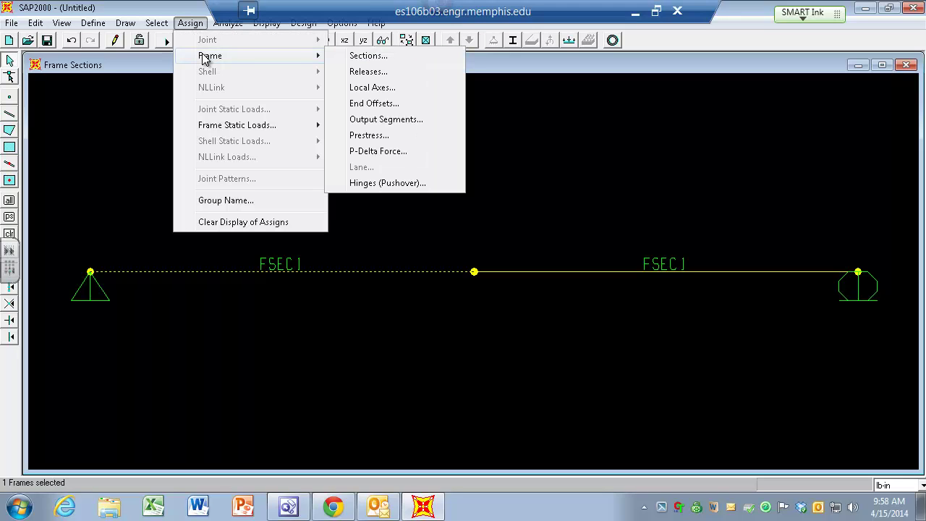
mouse_move(208, 127)
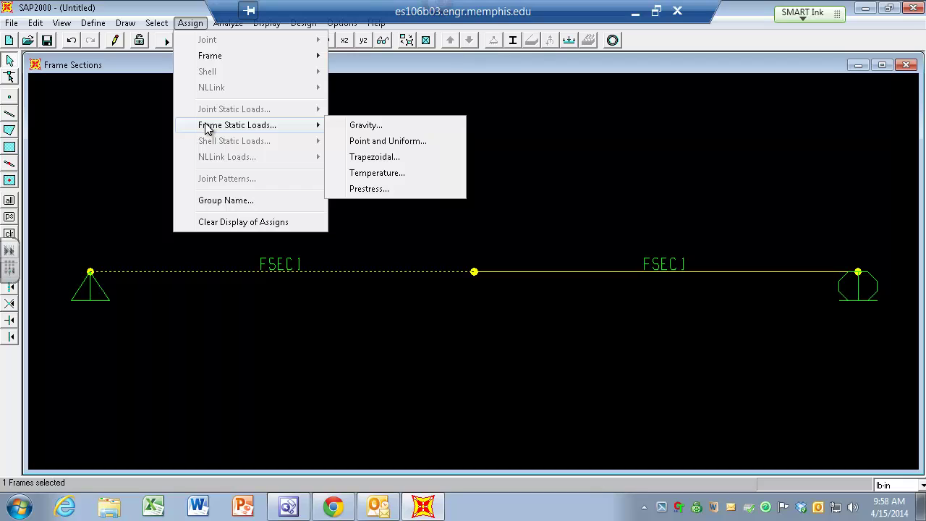
left_click(370, 160)
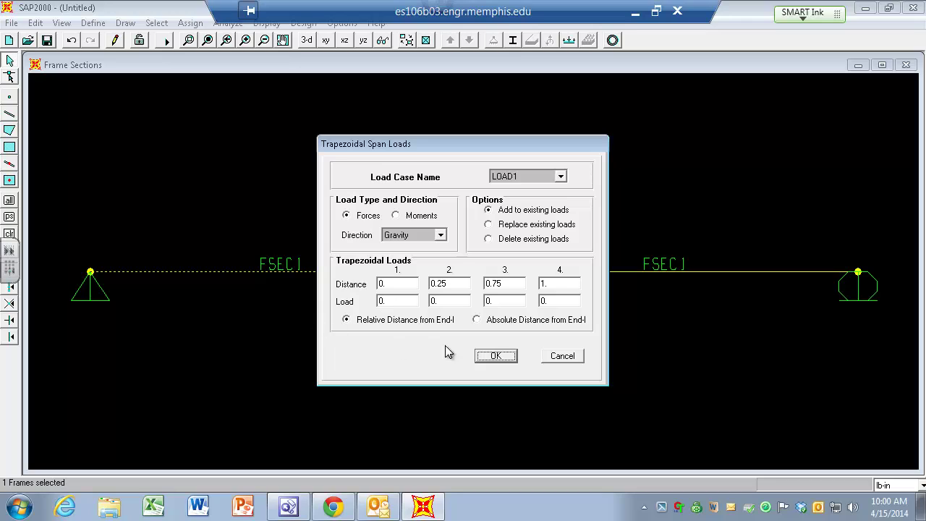
left_click(477, 320)
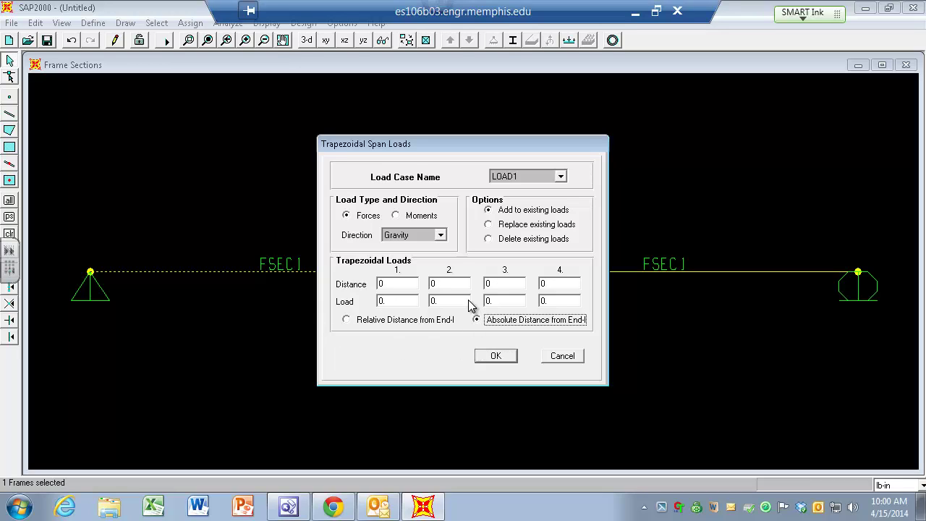
double_click(450, 284)
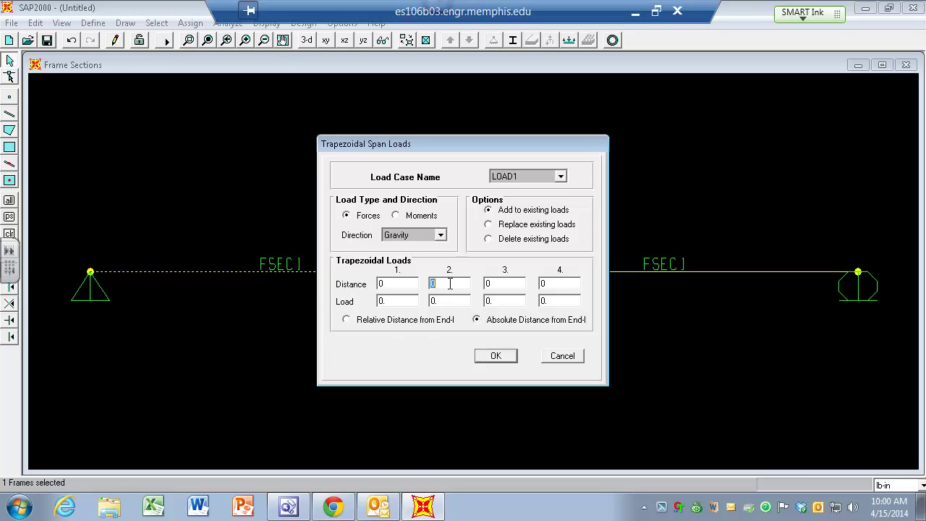
type("9")
double_click(495, 284)
type("9")
- Set the left span's load to 25 at point 3 and 25 at point 4, with point 4 at distance 12, and apply it
double_click(497, 300)
type("-25")
key("BackSpace")
key("BackSpace")
key("BackSpace")
type("25")
double_click(564, 284)
type("12")
double_click(563, 301)
type("25")
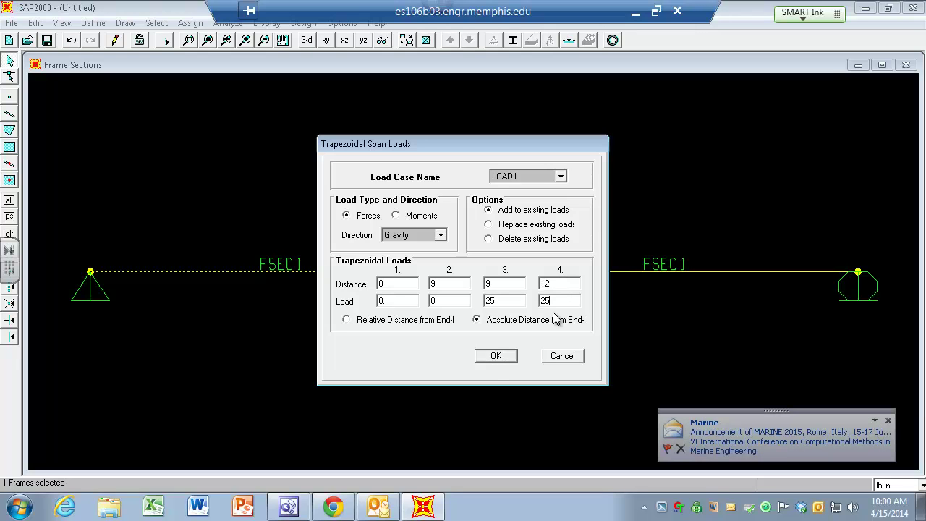
left_click(496, 356)
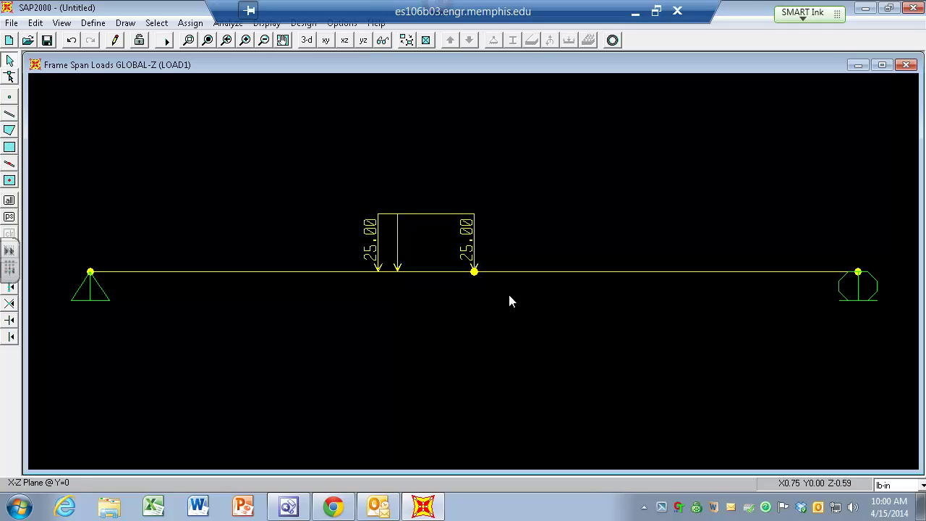
- Start a LOAD1 trapezoidal load on the right span with load 25 at point 1 and 25 at point 2, placed at distance 3
left_click(616, 273)
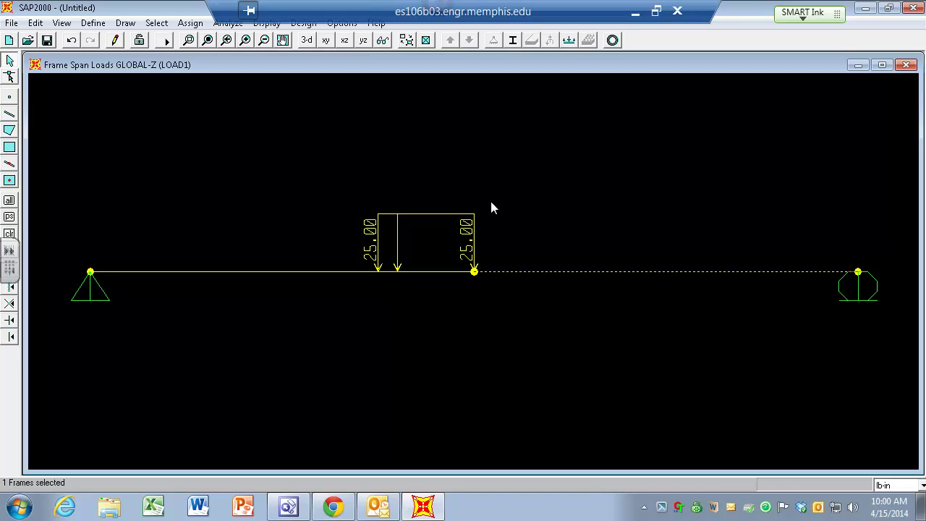
left_click(191, 24)
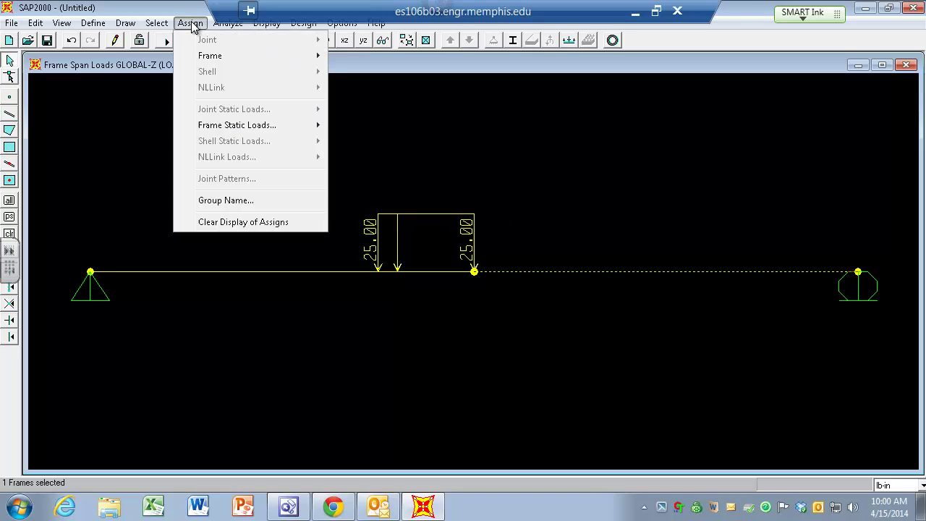
mouse_move(214, 128)
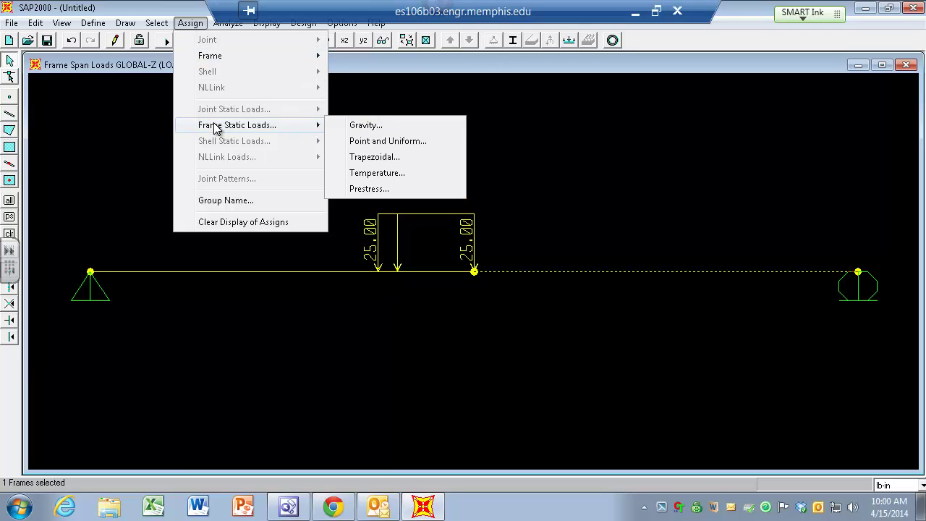
left_click(392, 160)
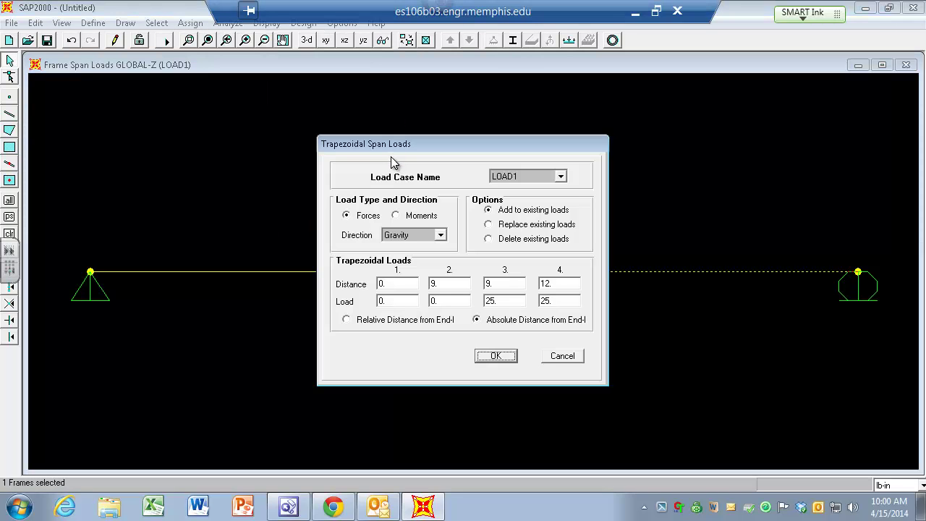
double_click(396, 303)
type("25")
double_click(458, 285)
type("3")
double_click(453, 302)
type("25")
- Set the right span's third load point to distance 3 with load 0, set the fourth load to 0, and apply the load
double_click(506, 284)
type("3")
double_click(499, 301)
type("0")
double_click(562, 303)
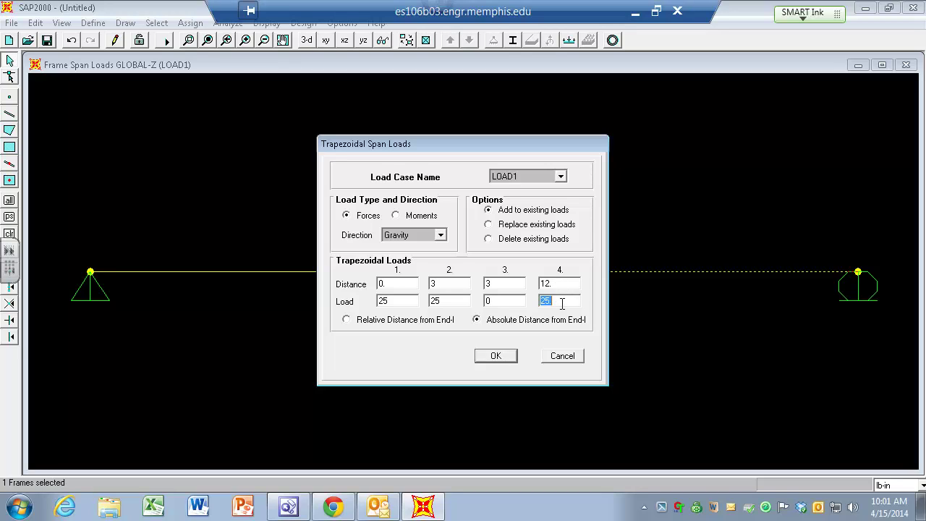
type("0")
left_click(498, 356)
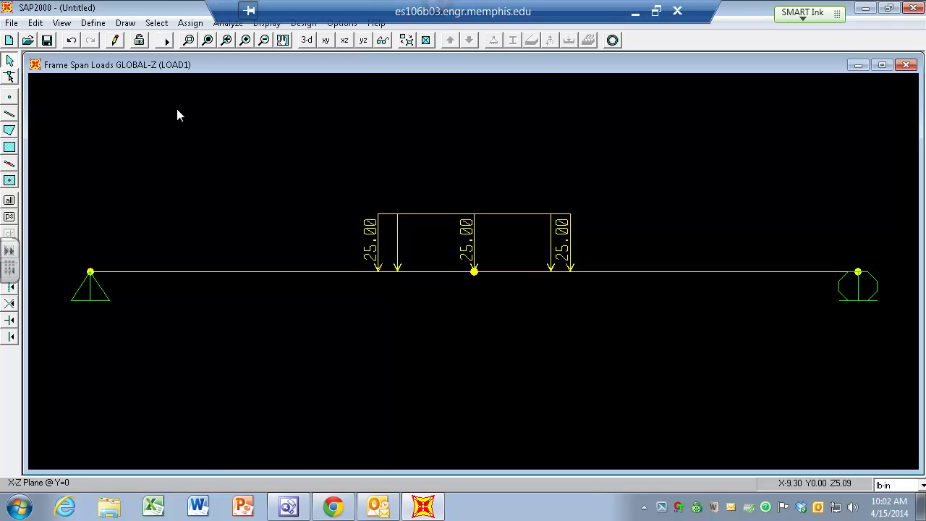
- Restrict the analysis degrees of freedom to a plane frame in the XZ plane
left_click(190, 24)
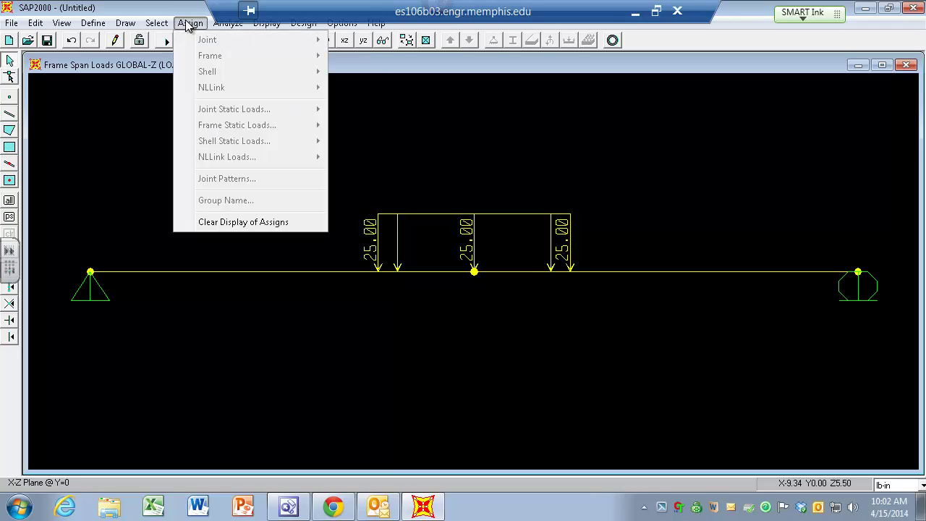
mouse_move(218, 28)
left_click(244, 41)
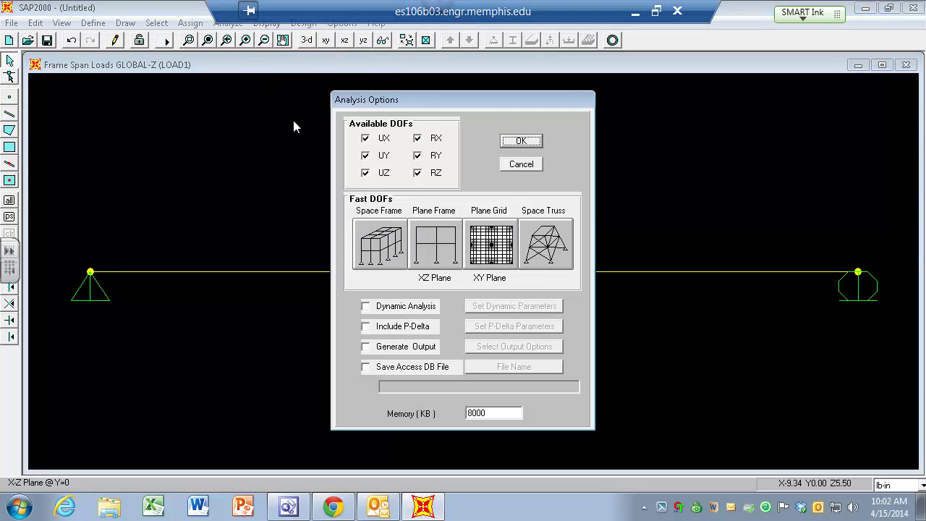
left_click(450, 249)
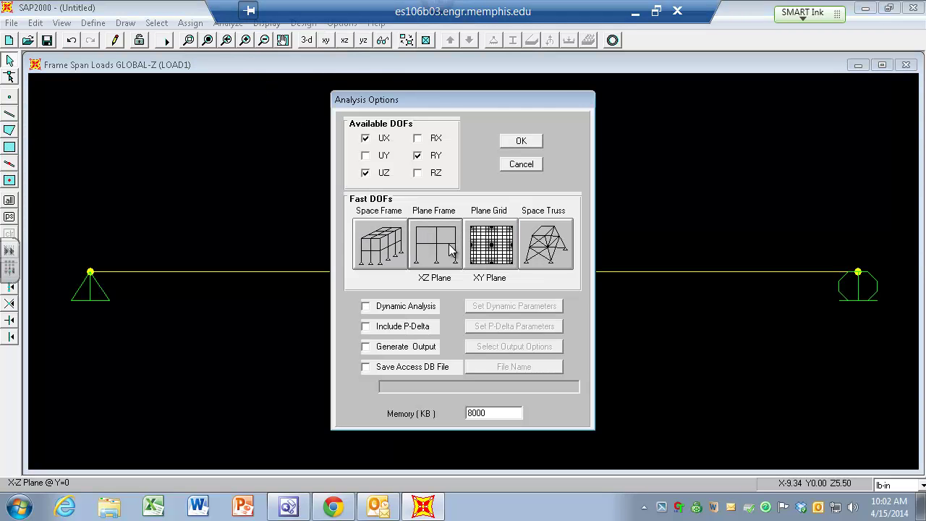
left_click(517, 141)
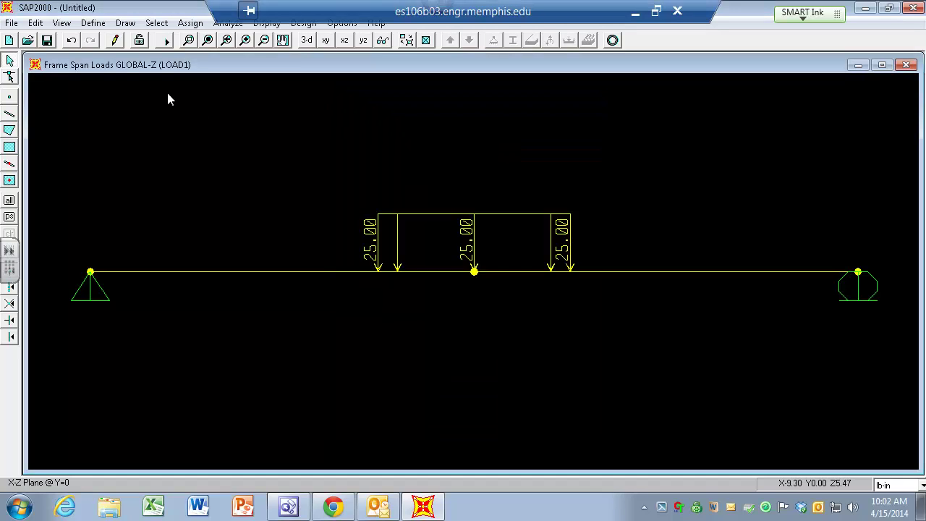
- Run the analysis, saving the model as "cardbroad beam 1 s14" in the CIVL 3121 SAP examples folder, and dismiss the completed analysis log
left_click(167, 42)
left_click(391, 278)
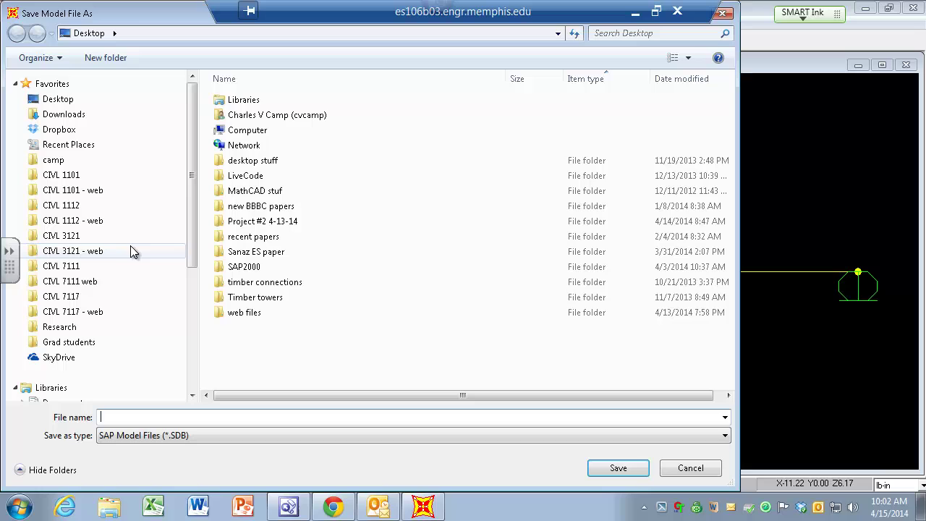
left_click(69, 235)
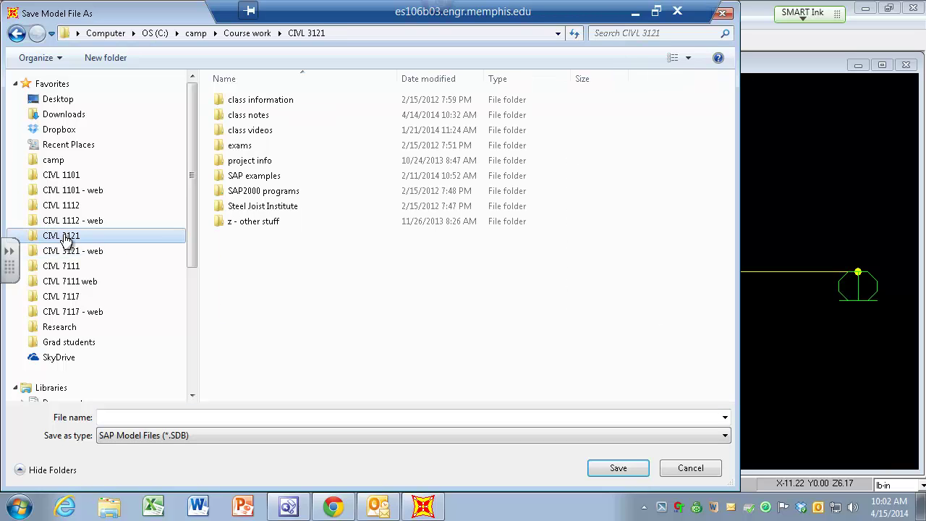
double_click(261, 178)
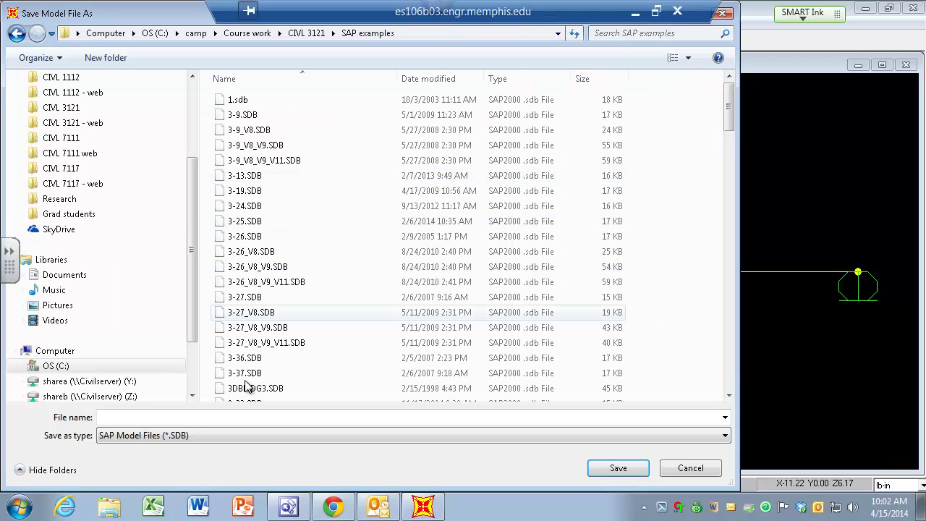
left_click(185, 419)
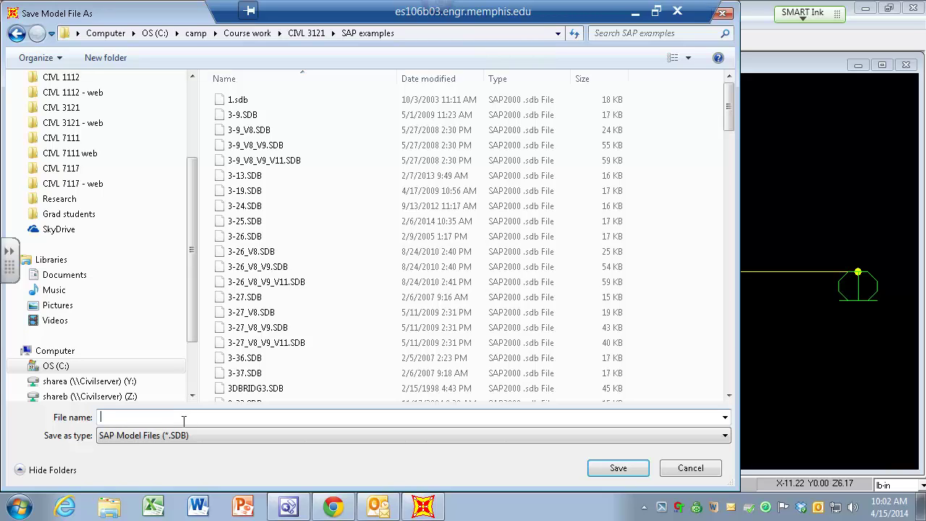
type("c")
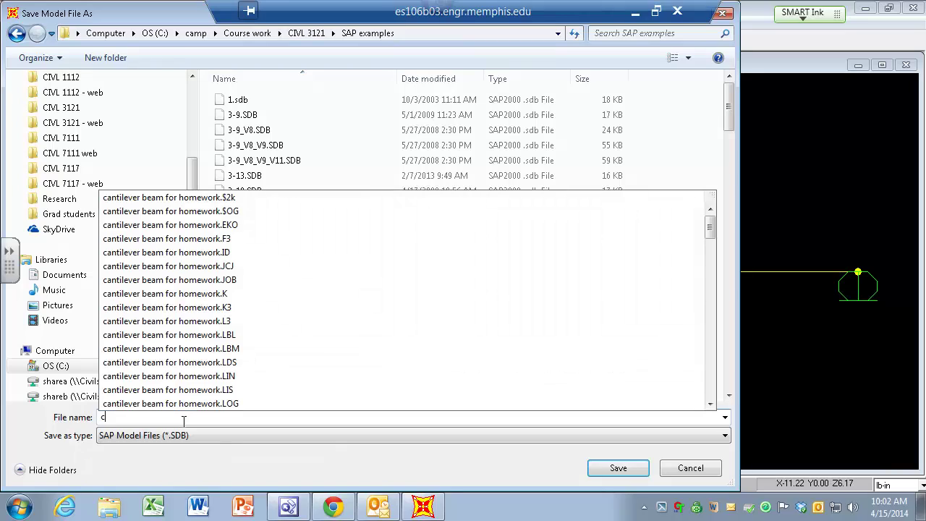
type("ardbo")
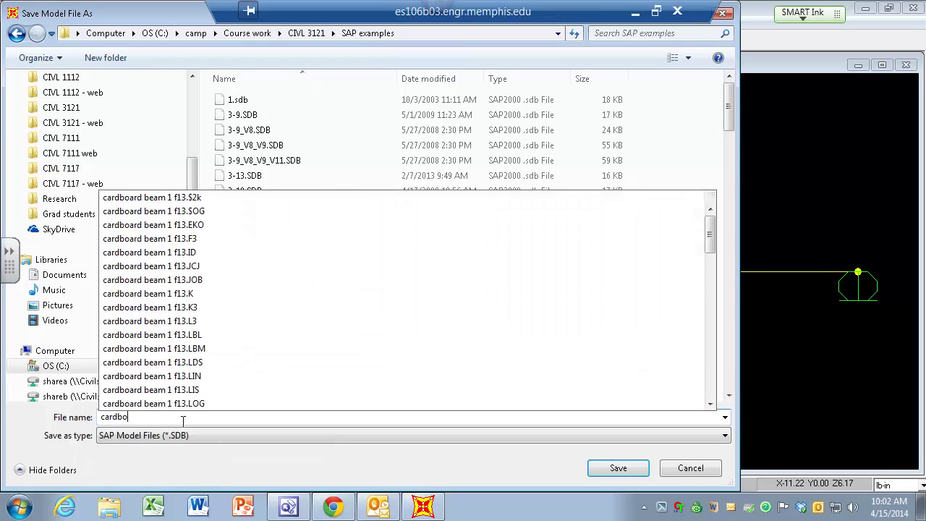
key("BackSpace")
type("road")
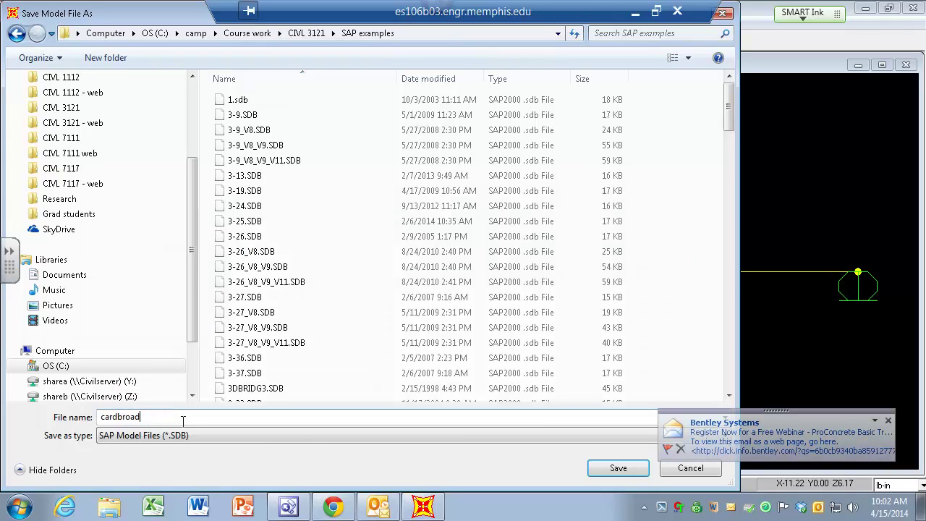
type(" beam 1 s14")
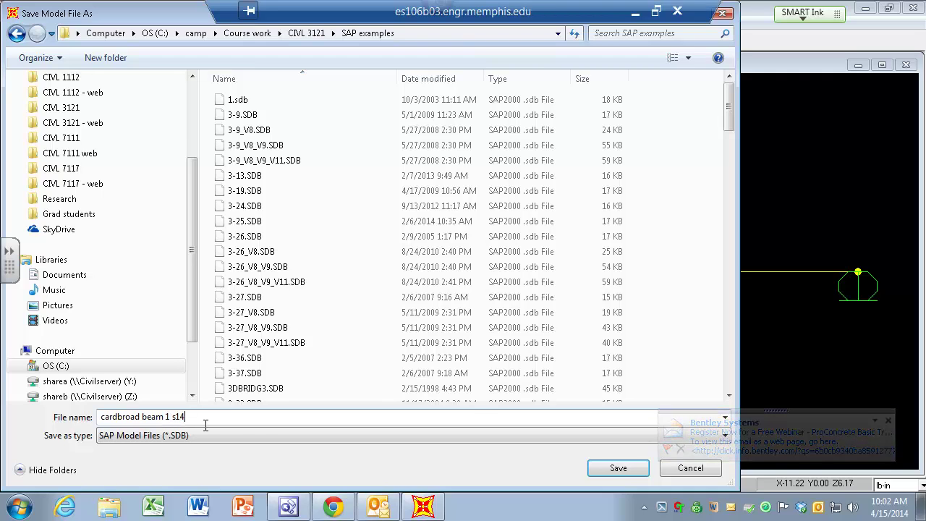
left_click(600, 469)
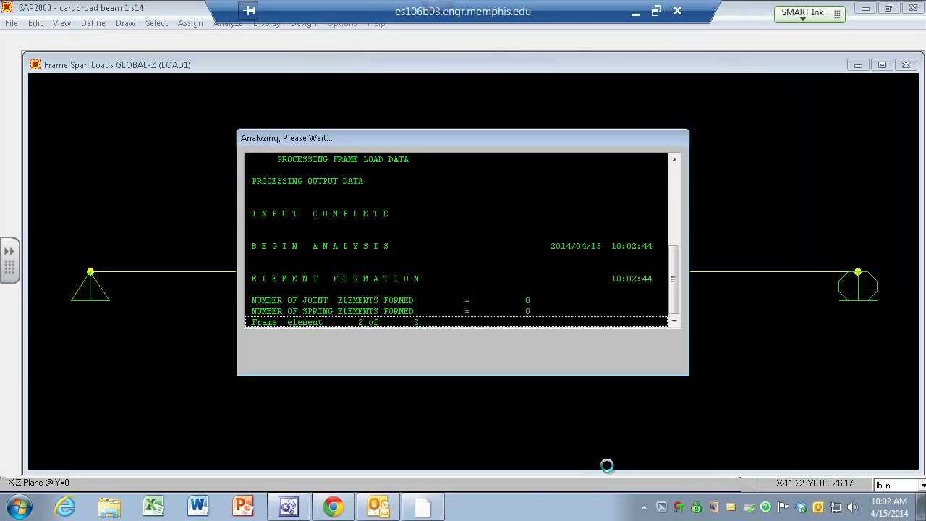
left_click(457, 356)
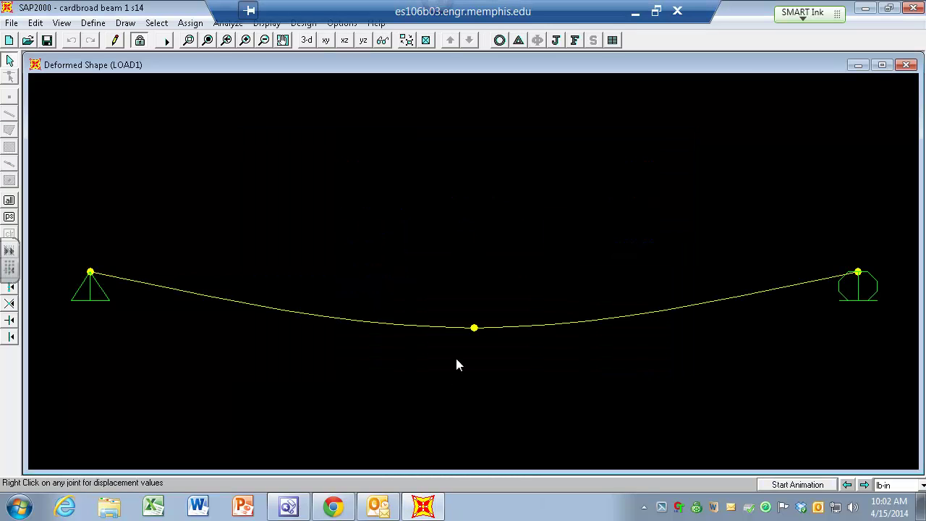
- Display the LOAD1 deformed shape with the undeformed wire shadow
left_click(520, 42)
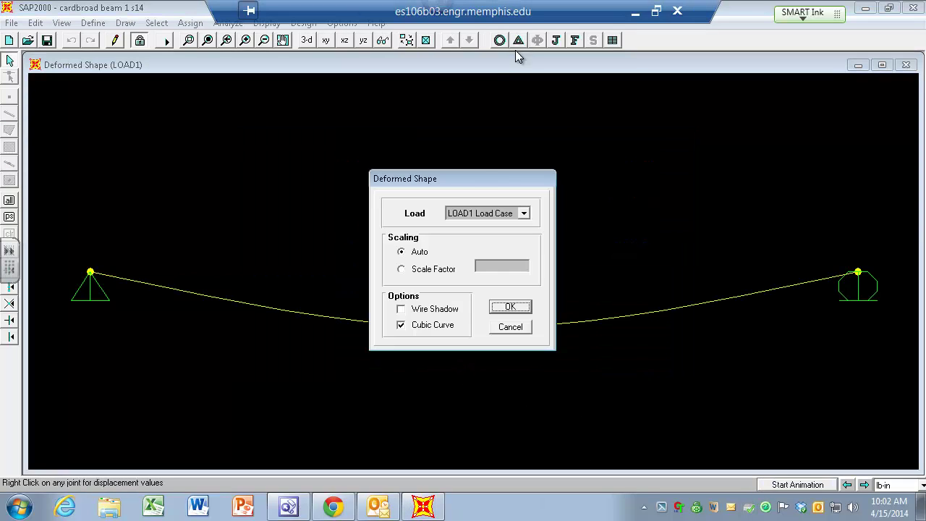
left_click(410, 309)
left_click(499, 308)
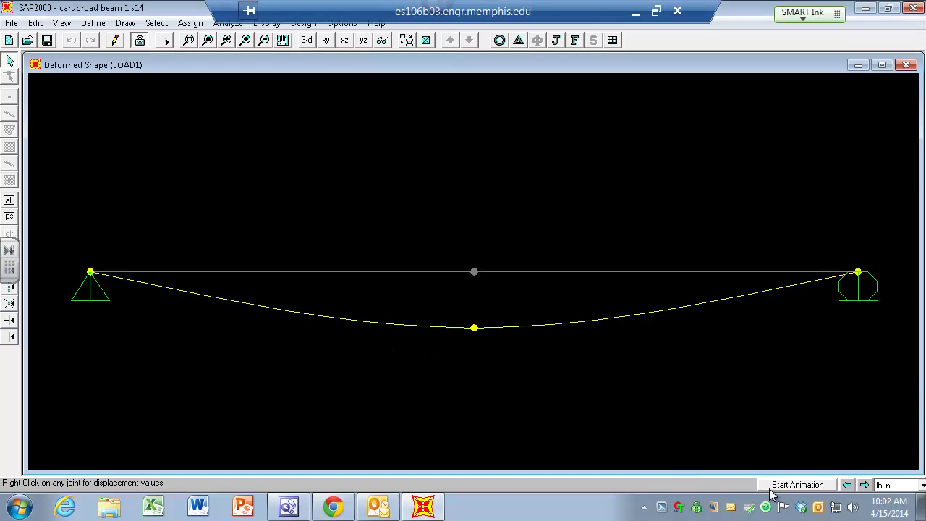
- Play and stop the deformed shape animation, and inspect the displacements of the midspan joint
left_click(776, 485)
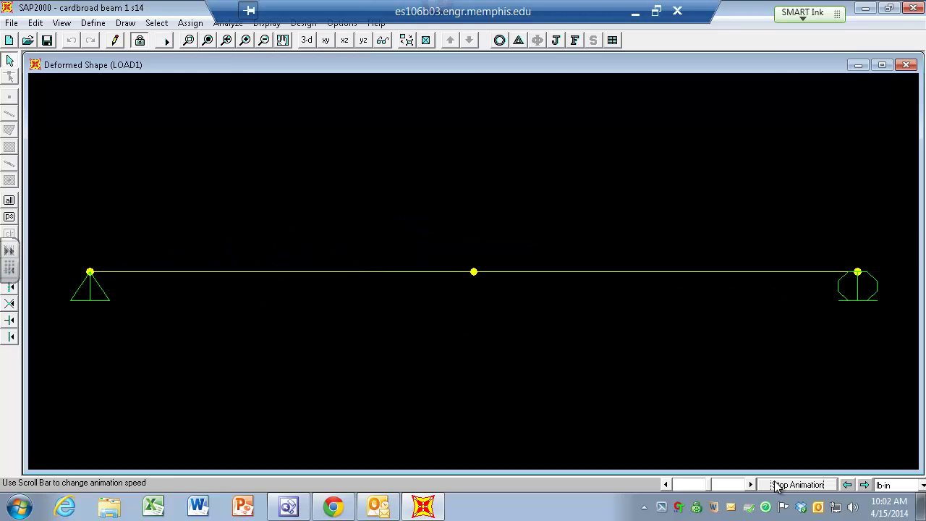
left_click(775, 485)
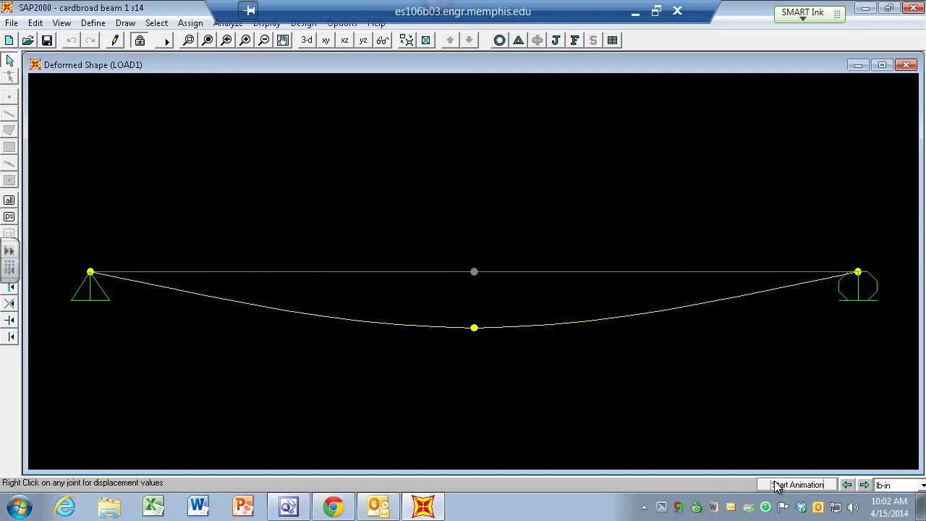
left_click(474, 328)
right_click(474, 328)
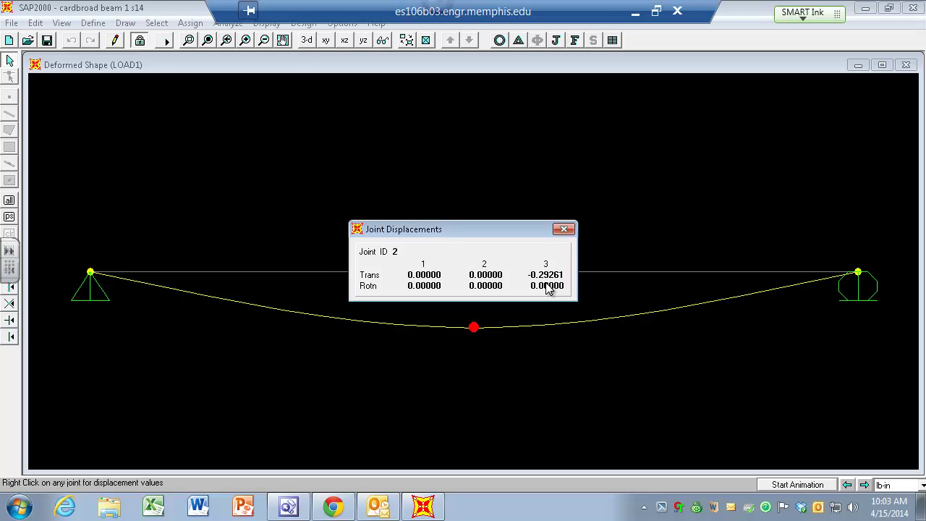
- Close the displacement values of the midspan joint
left_click(563, 229)
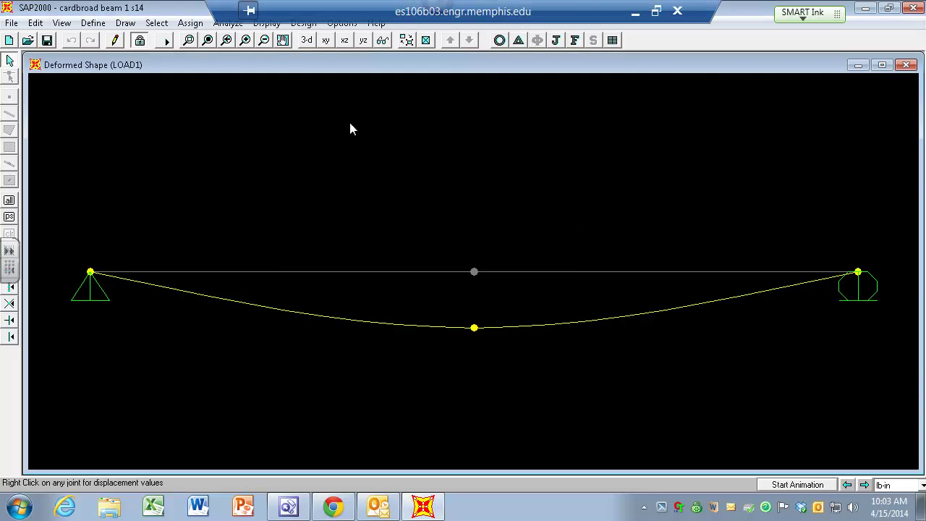
left_click(573, 40)
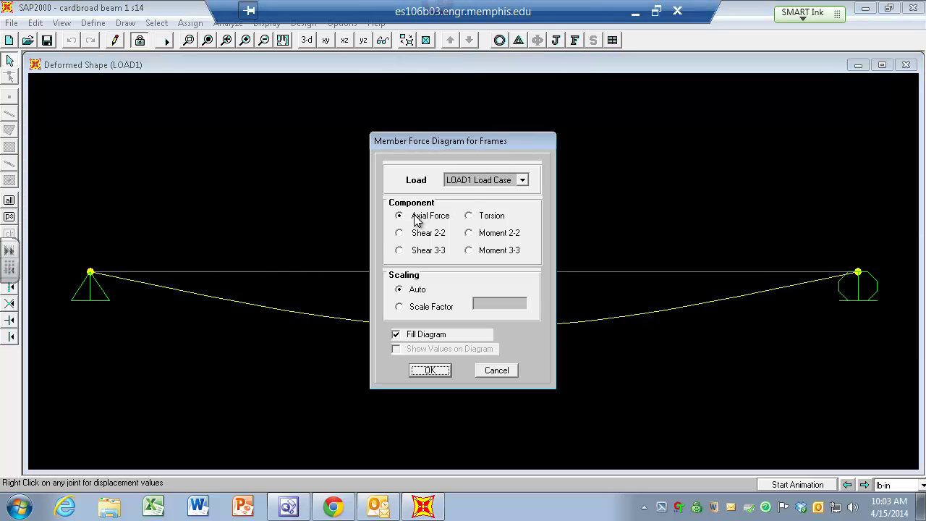
left_click(523, 180)
left_click(489, 372)
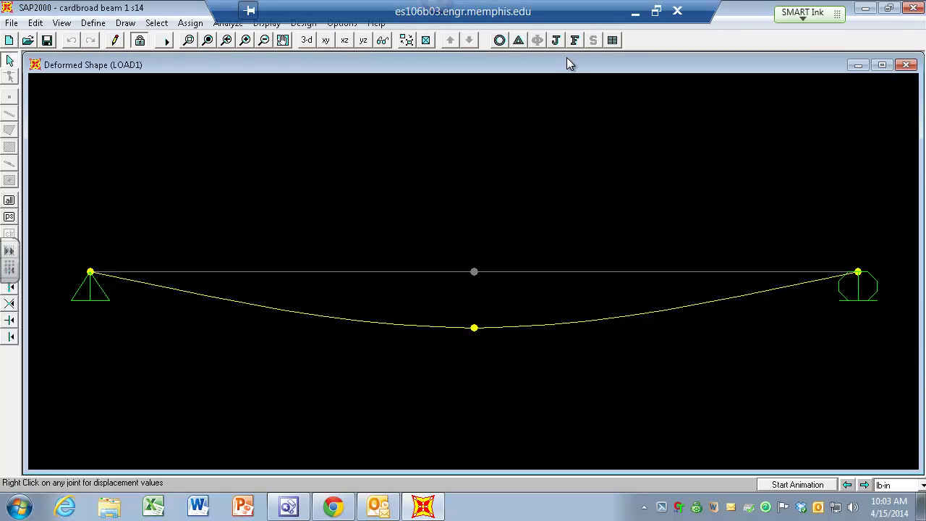
- Display the joint reactions for the WEIGHT load case
left_click(556, 40)
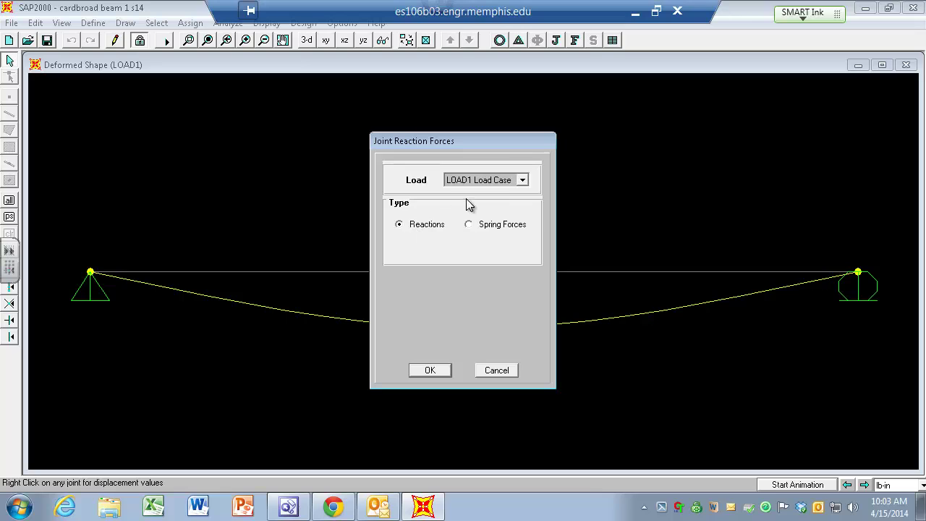
left_click(522, 180)
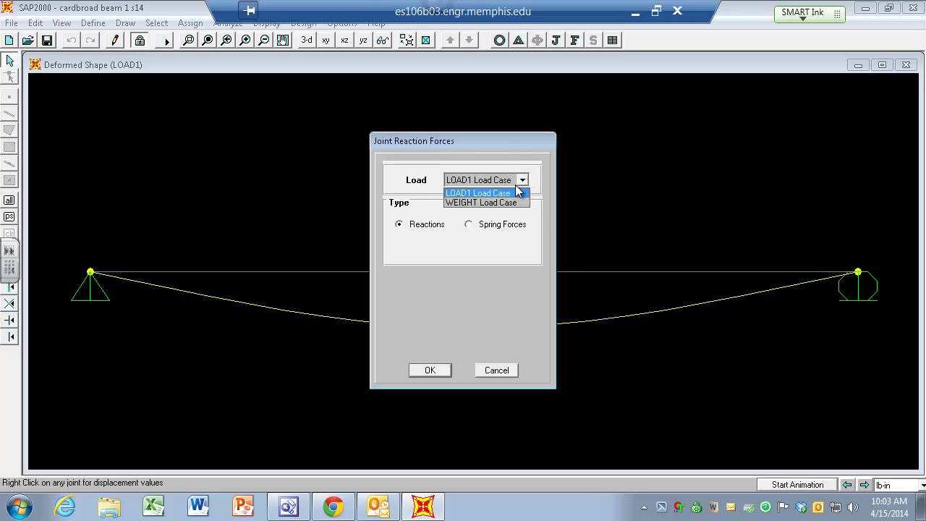
left_click(505, 201)
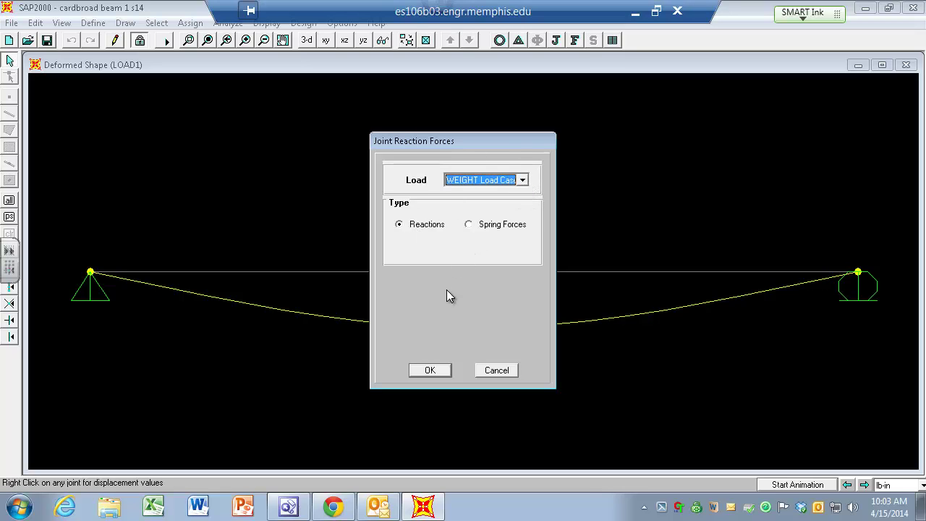
left_click(429, 370)
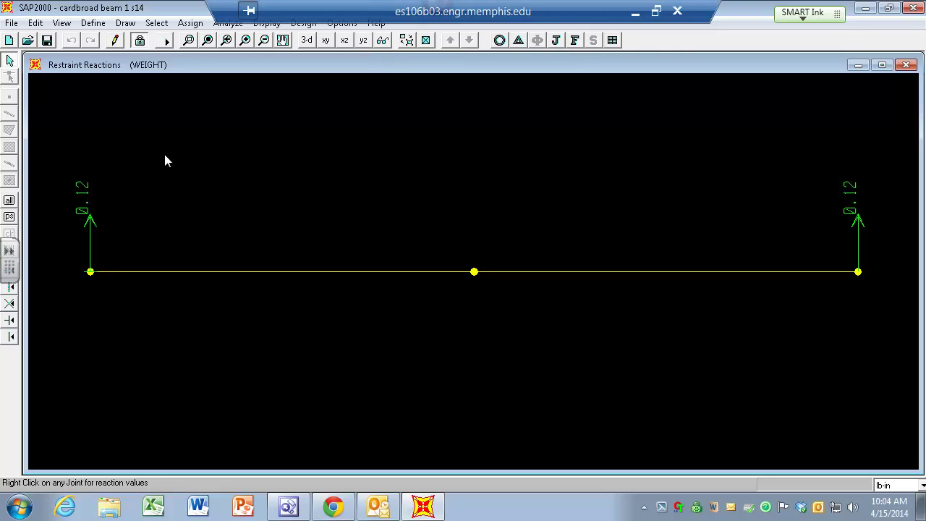
- Switch to Chrome, examine the SNWD scoring formula in the Bridge #2 Design Project's design criteria, and return to SAP2000
left_click(868, 9)
left_click(332, 506)
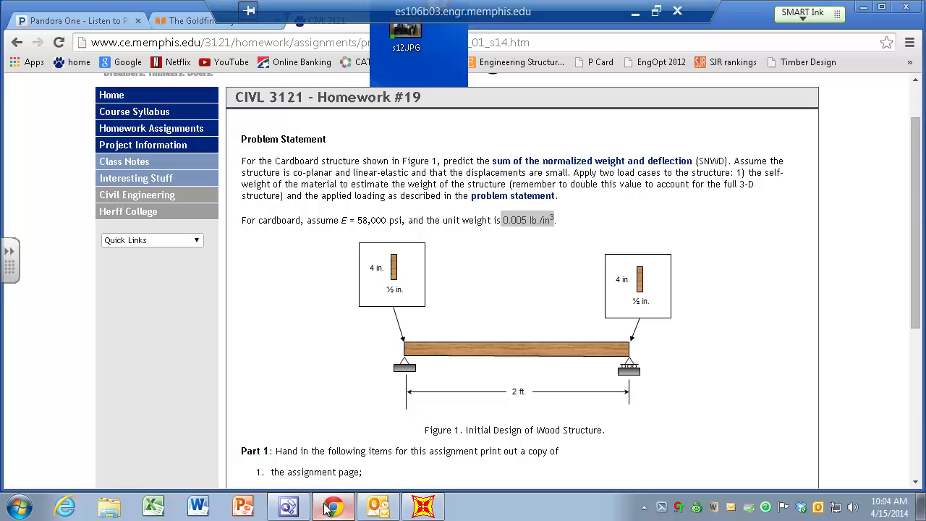
left_click(121, 152)
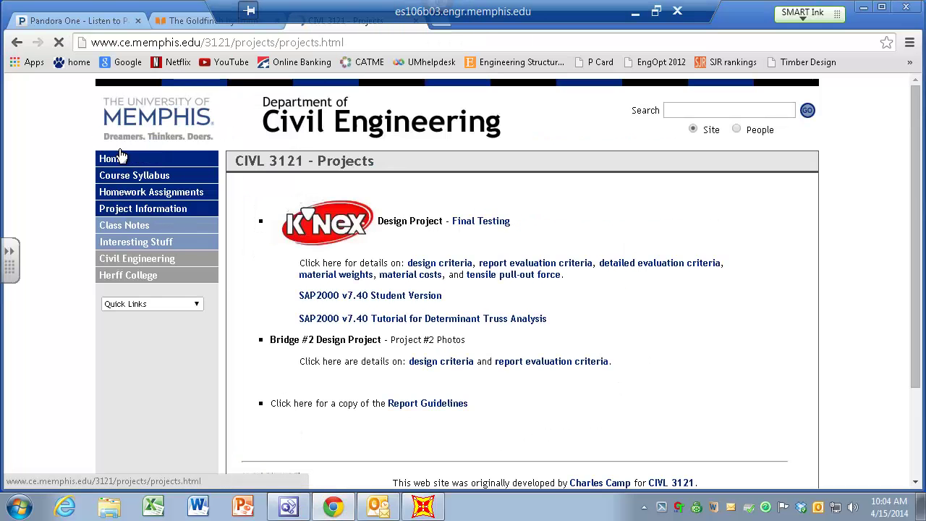
left_click(435, 363)
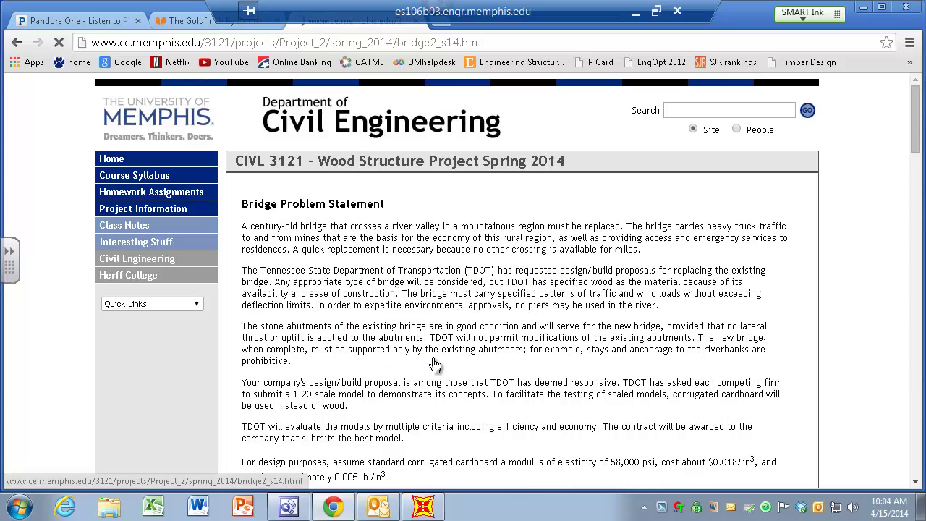
scroll(435, 365, "down", 5)
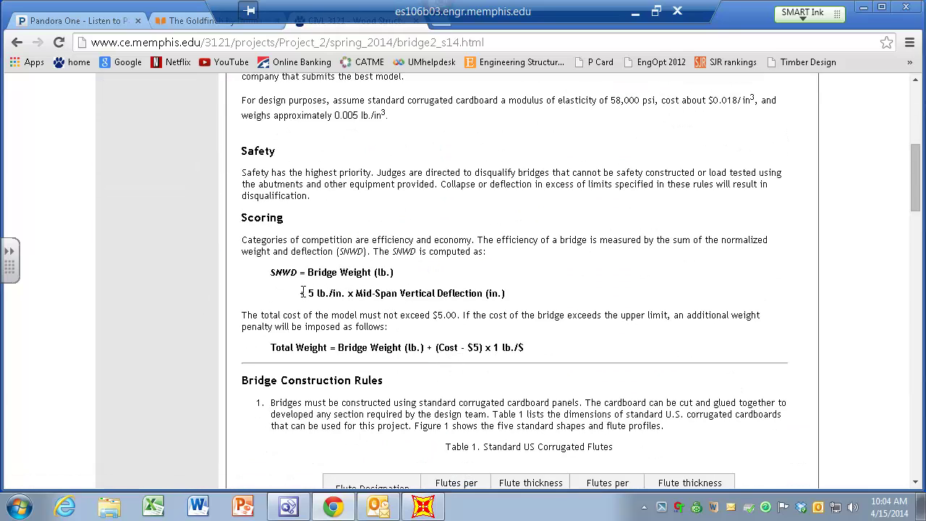
left_click(423, 508)
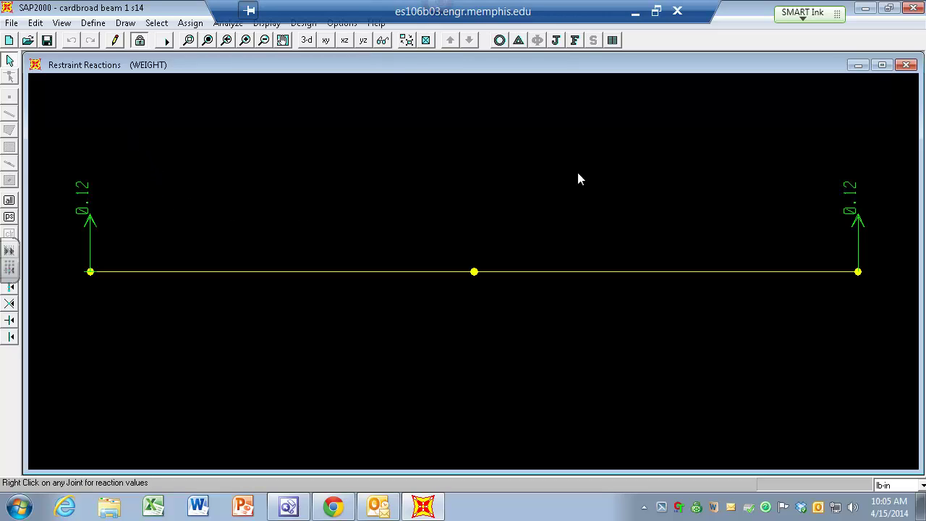
- Switch to Chrome and open the Cardboard Beam #2 homework assignment to examine its tapered beam figure and requirements
left_click(864, 9)
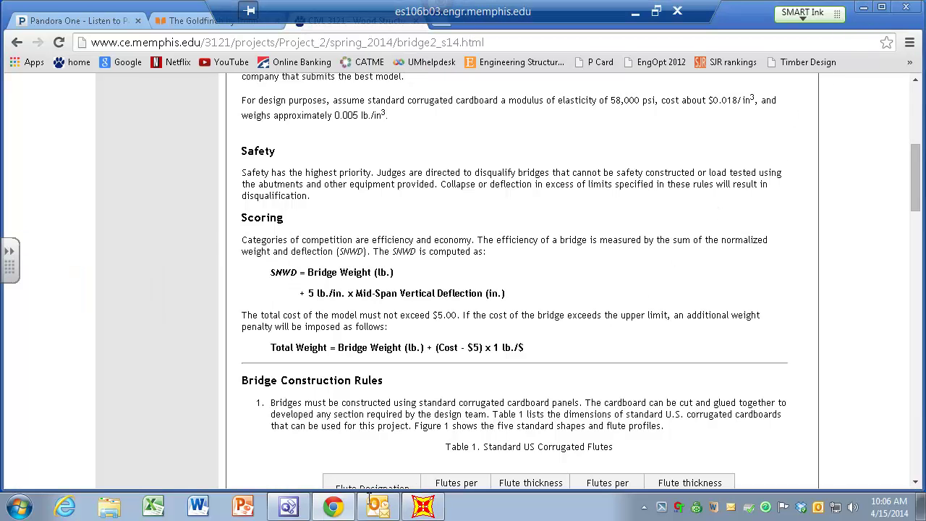
scroll(352, 399, "up", 5)
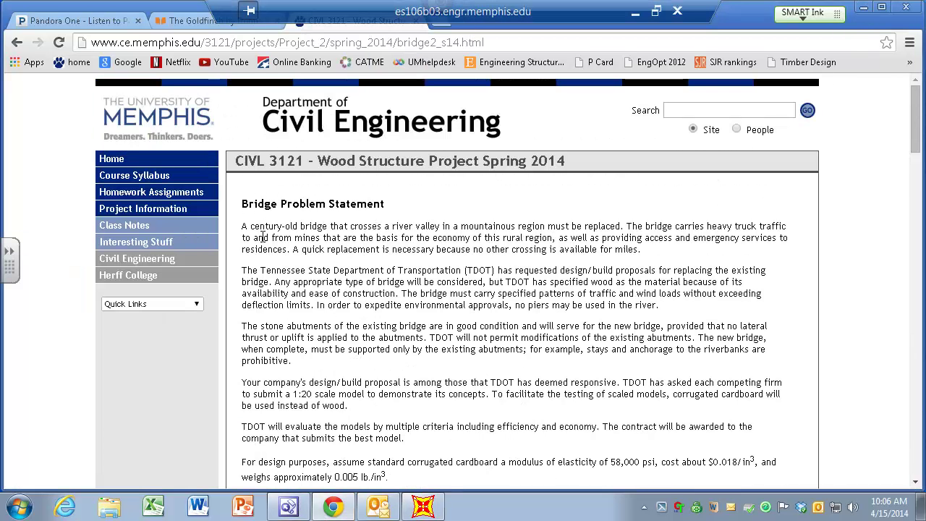
left_click(17, 42)
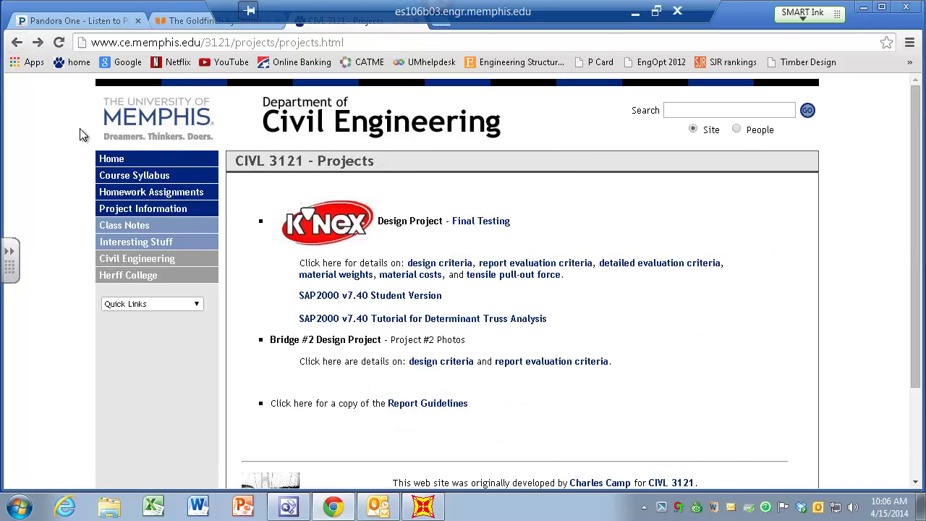
left_click(131, 193)
scroll(419, 353, "down", 4)
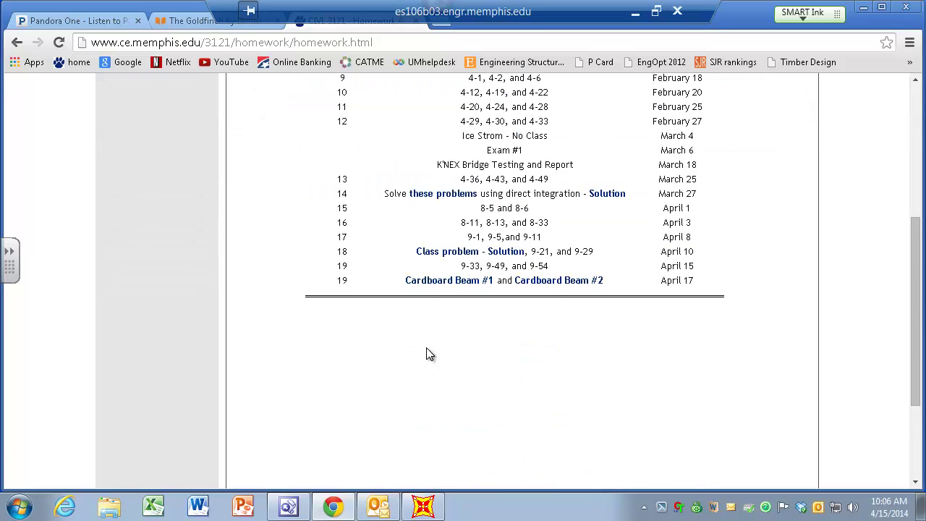
left_click(550, 282)
scroll(550, 290, "down", 2)
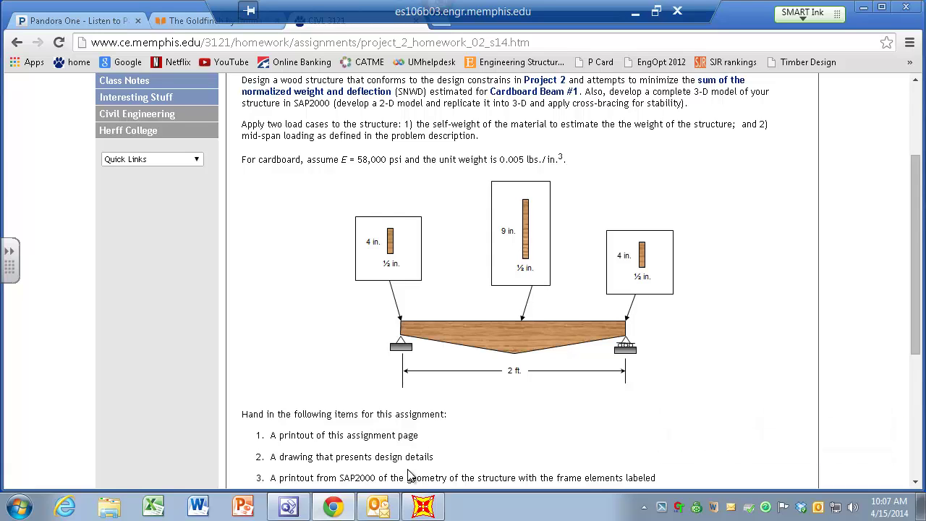
- Switch to SAP2000 and save a copy of the model as "cardbroad beam 2 s14" in the SAP examples folder
left_click(424, 507)
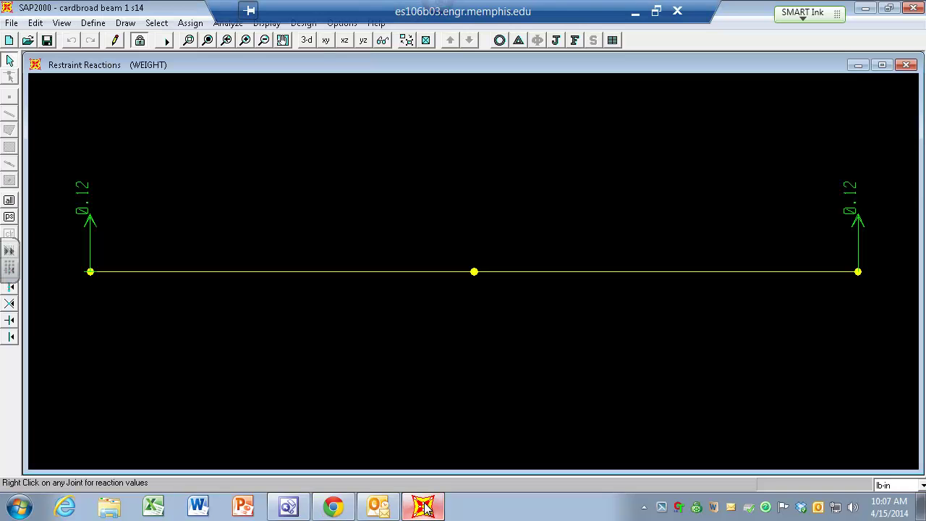
left_click(11, 23)
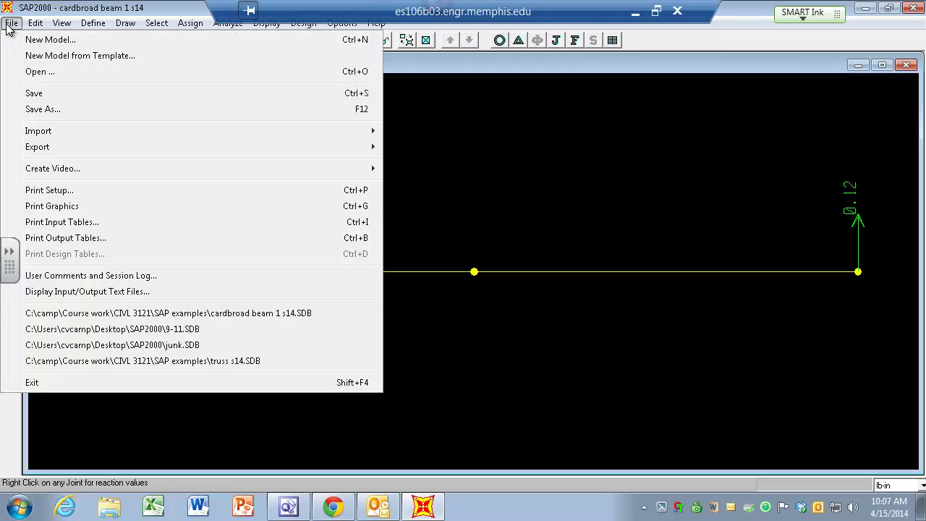
left_click(44, 109)
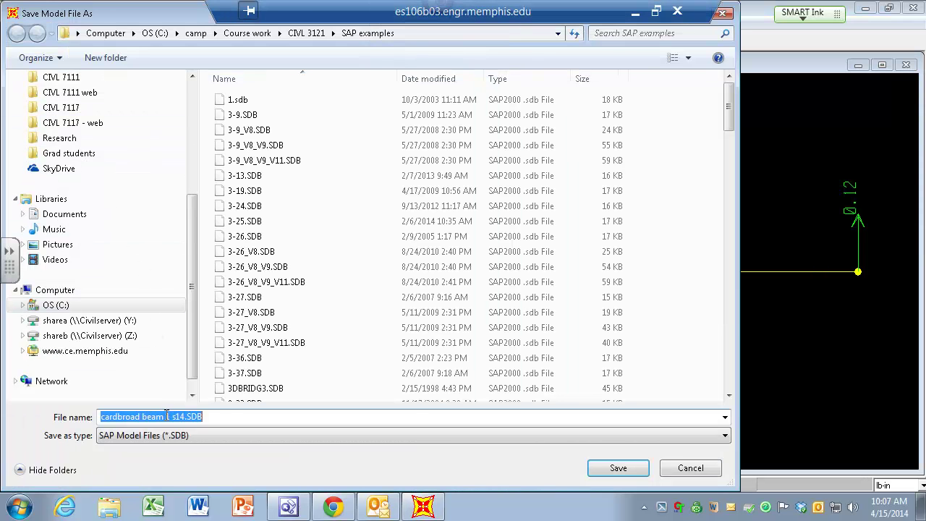
left_click(166, 417)
key("BackSpace")
type("2")
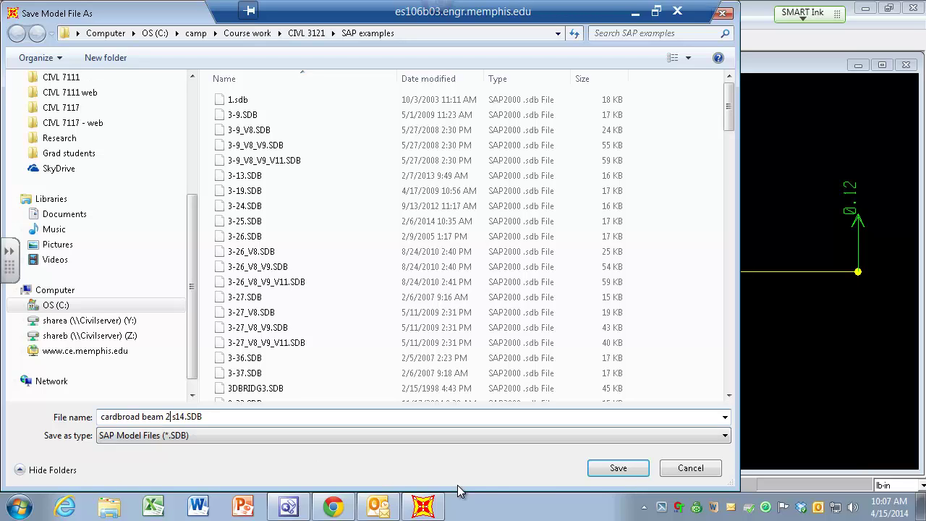
left_click(616, 469)
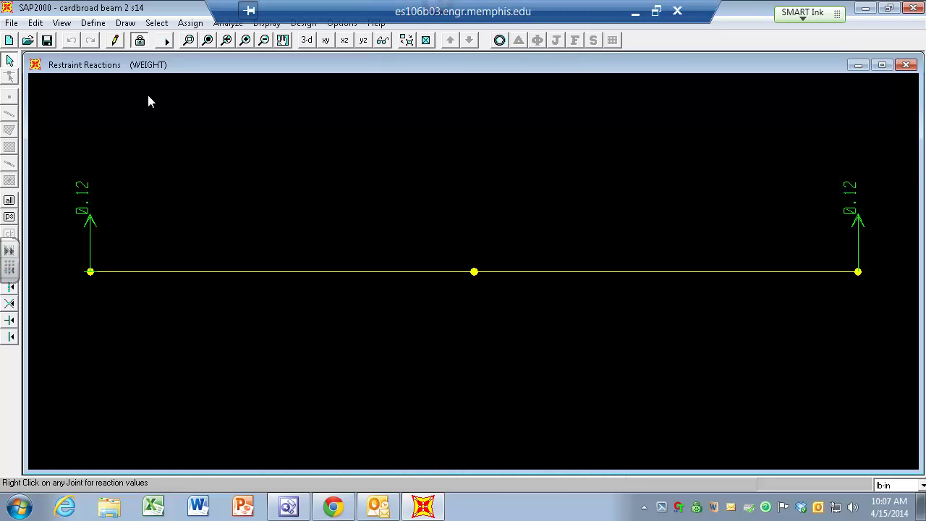
left_click(93, 23)
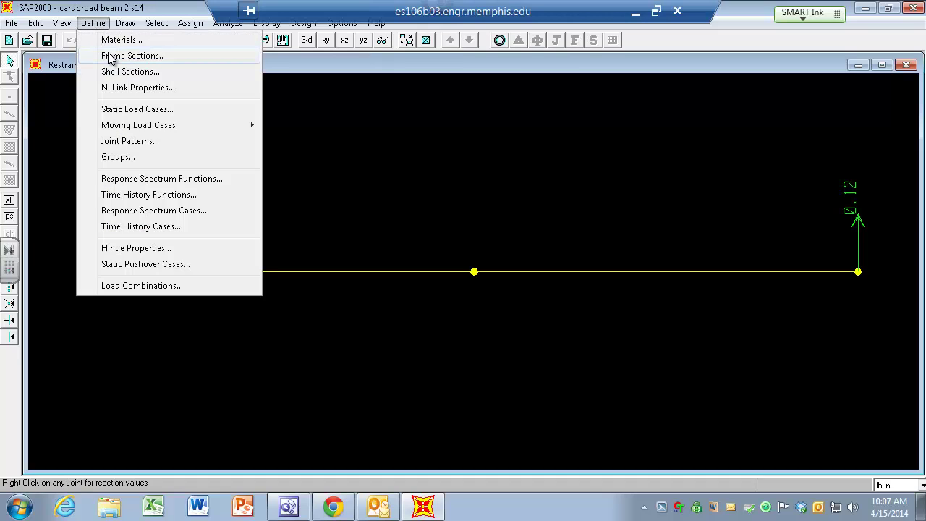
left_click(108, 56)
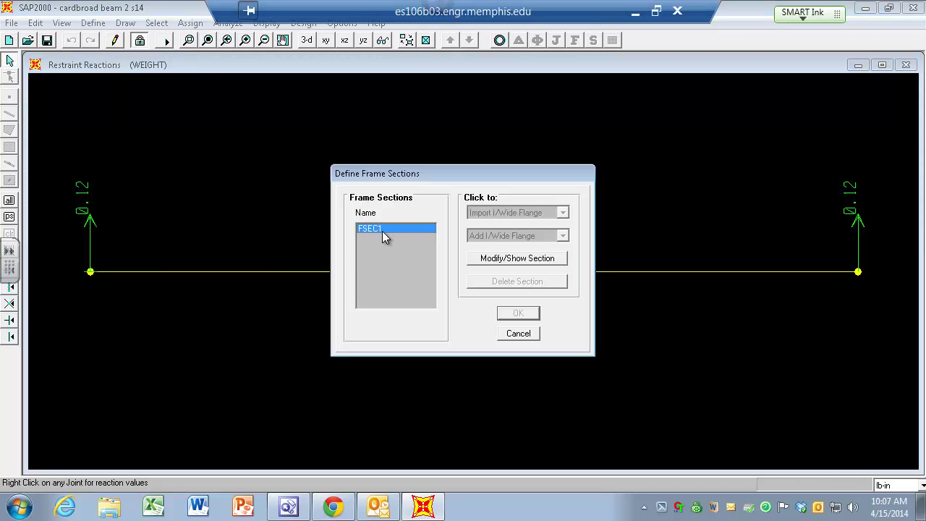
left_click(518, 262)
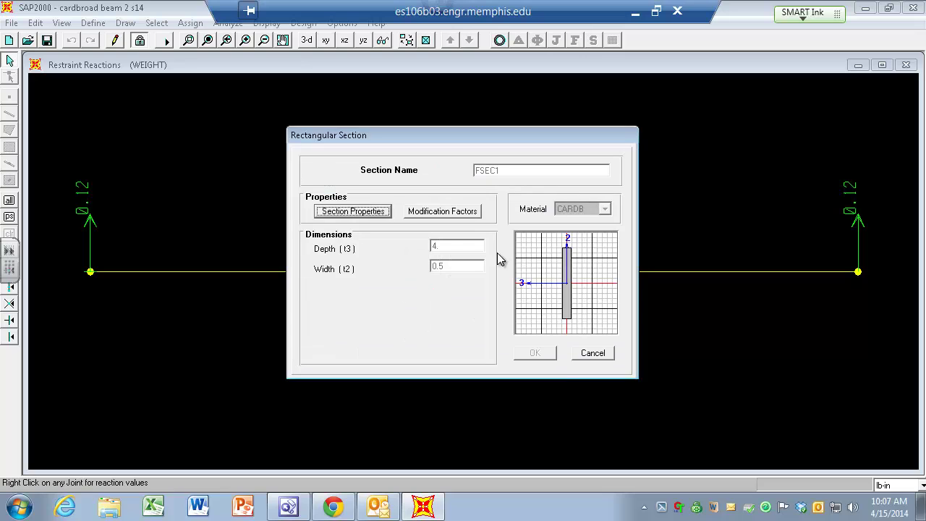
left_click(593, 354)
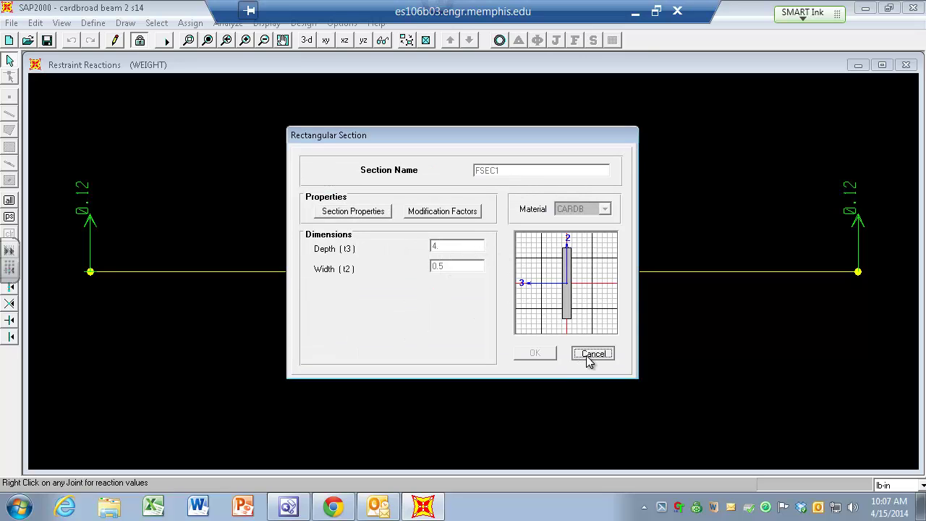
left_click(516, 334)
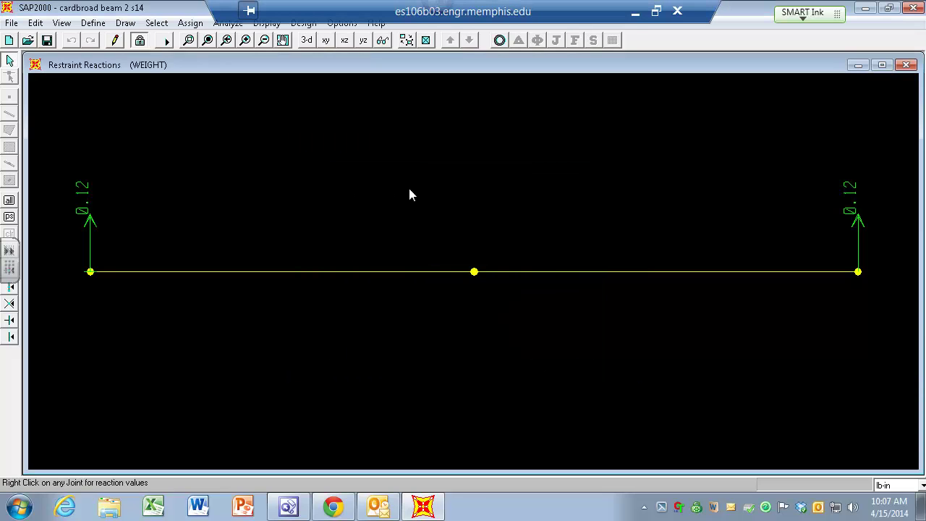
- Unlock the model and rename the frame section FSEC1 as 4
left_click(140, 41)
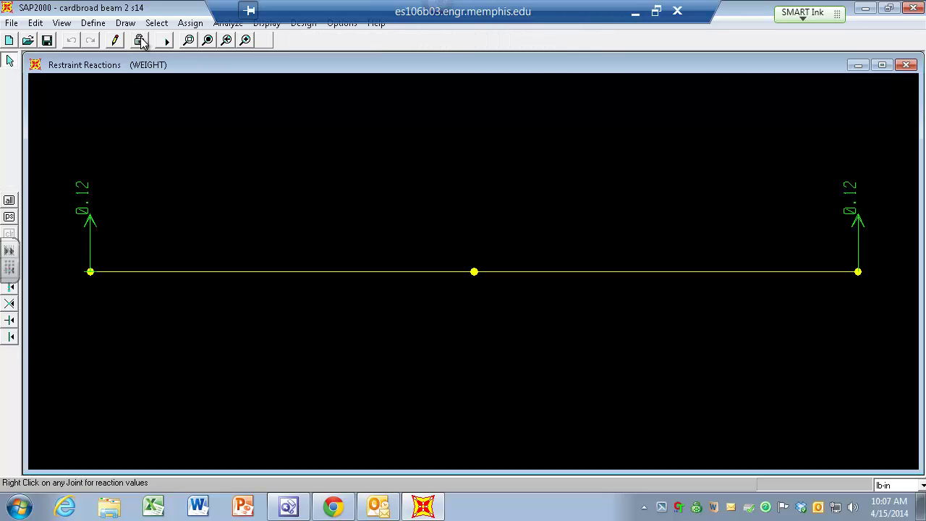
left_click(93, 23)
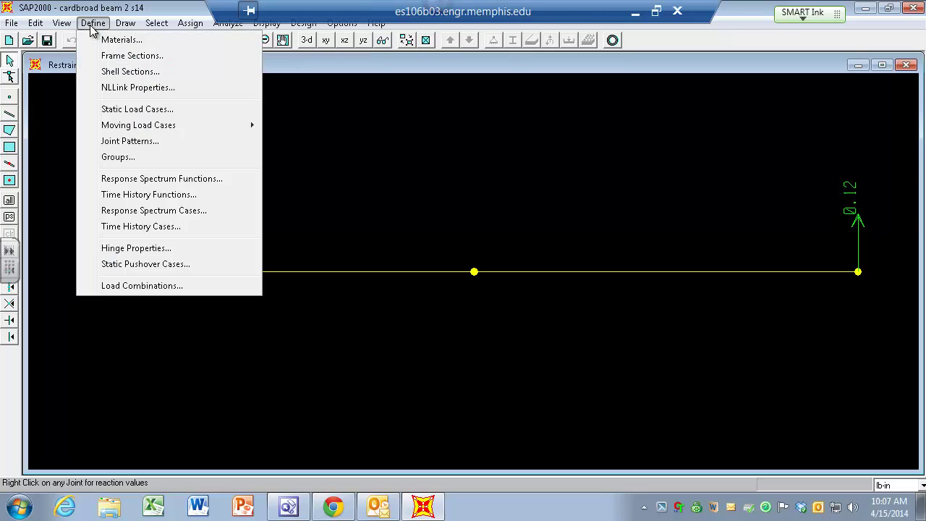
left_click(109, 55)
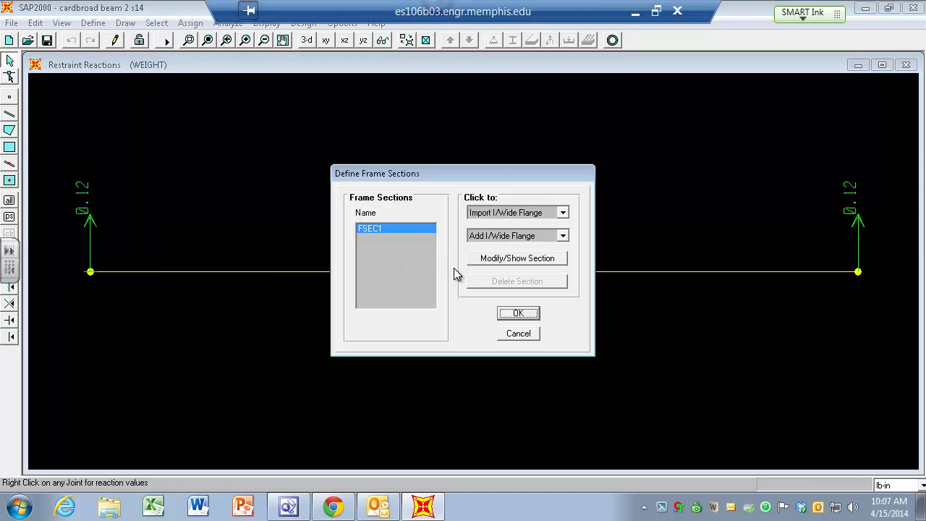
left_click(518, 260)
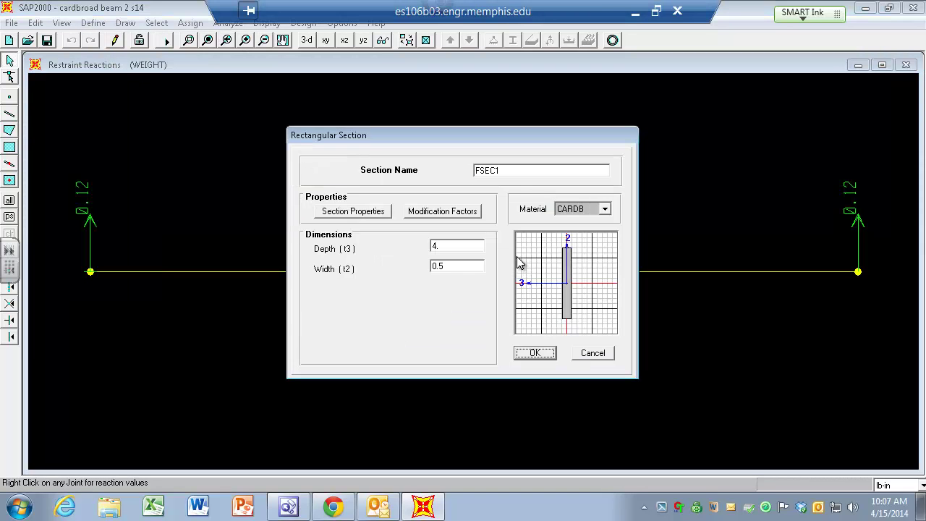
double_click(507, 170)
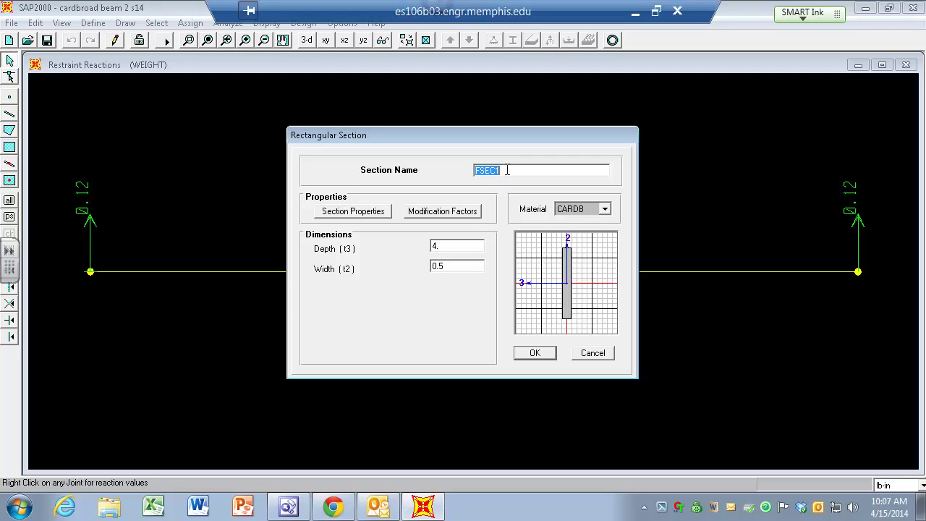
type("4")
left_click(532, 353)
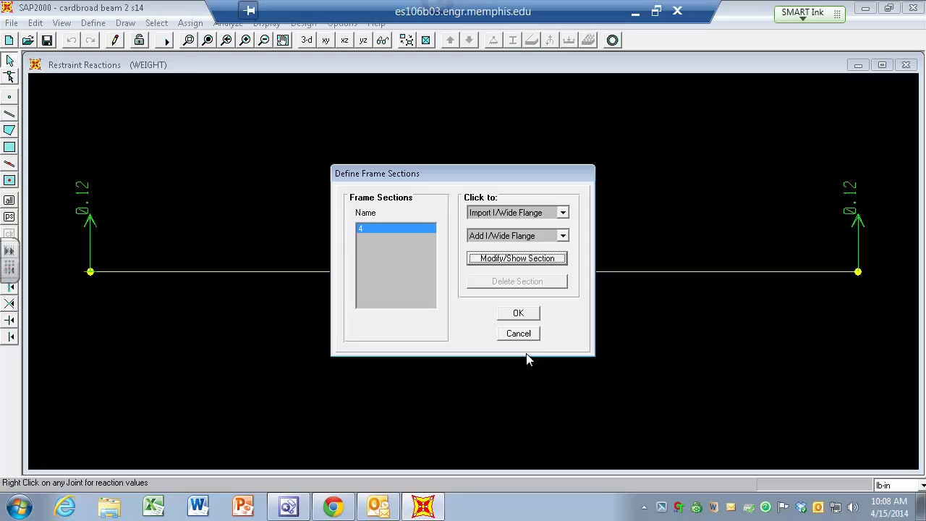
- Add a rectangular frame section named 9 and set its material to CARDB
left_click(564, 237)
left_click_drag(567, 269, 567, 290)
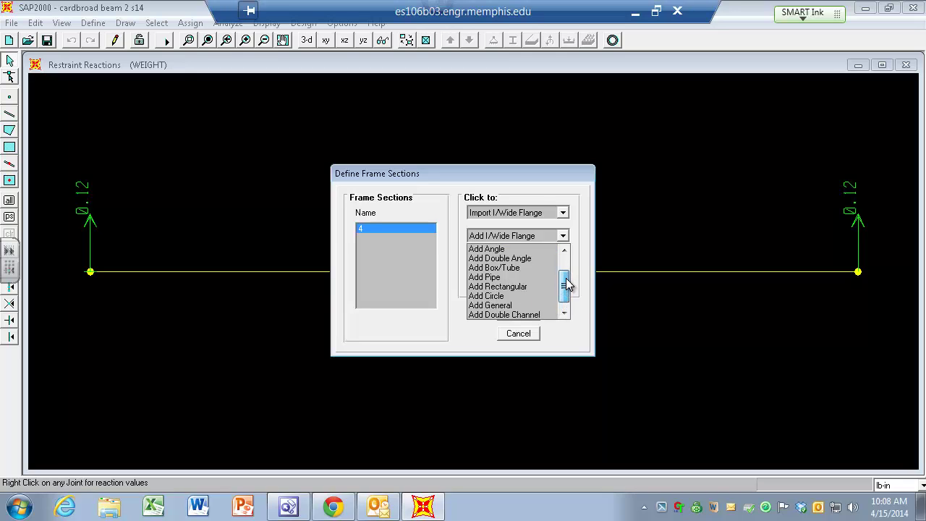
left_click(509, 287)
double_click(520, 170)
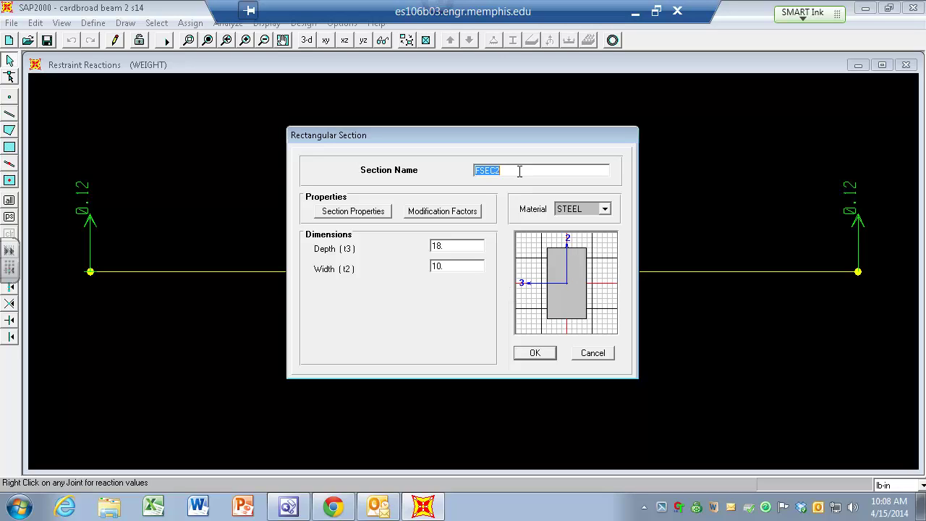
type("9")
left_click(604, 209)
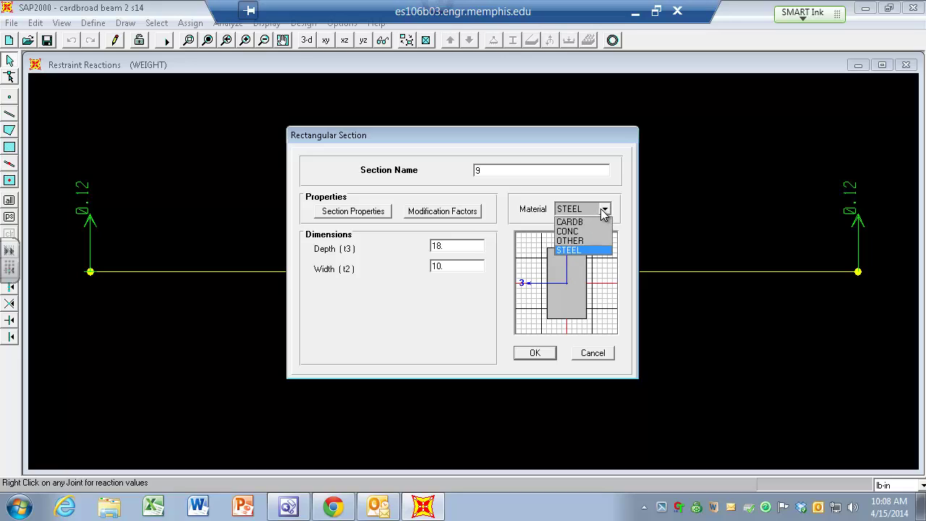
left_click(593, 222)
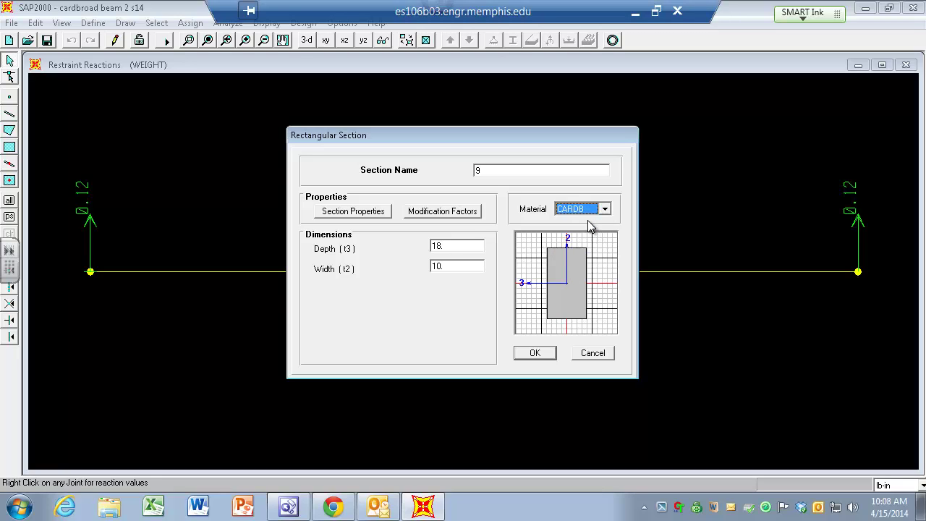
- Set section 9's depth to 9 and its width to .5, and accept the section
double_click(460, 245)
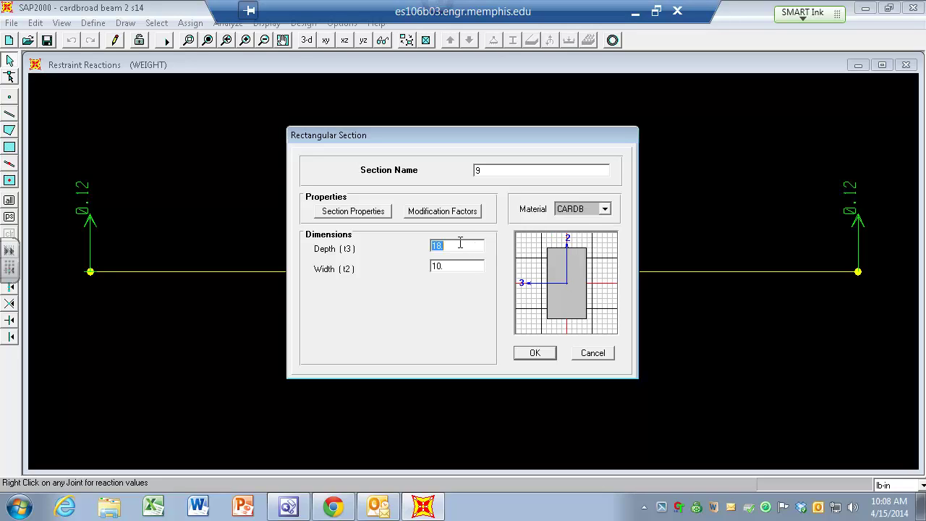
type("9")
double_click(453, 268)
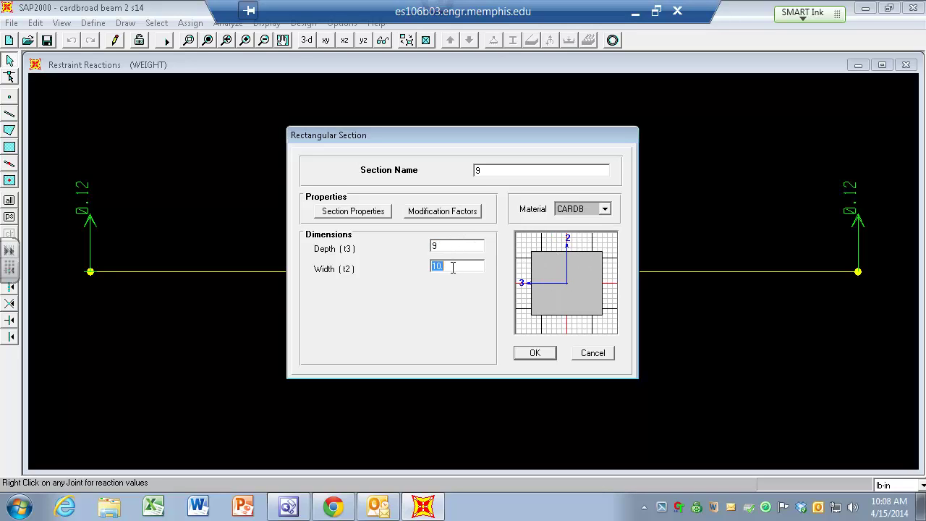
type(".5")
left_click(463, 245)
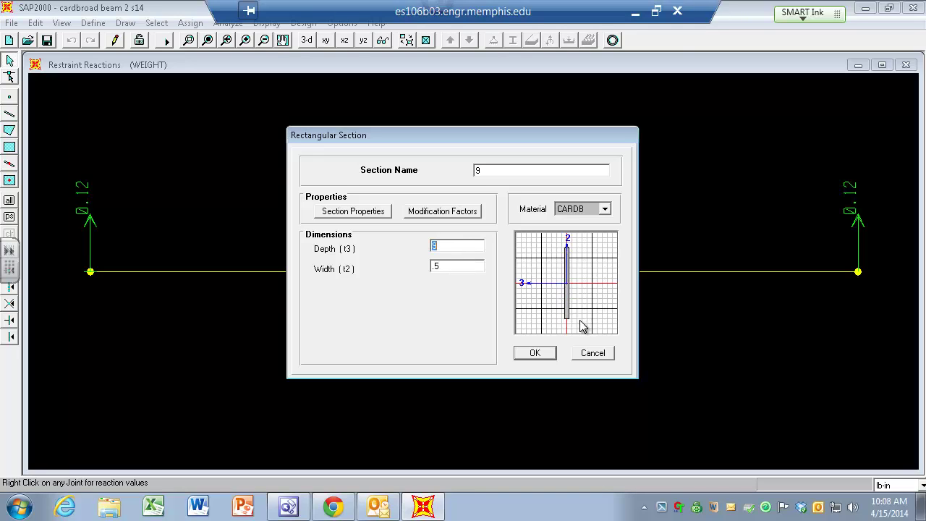
left_click(537, 353)
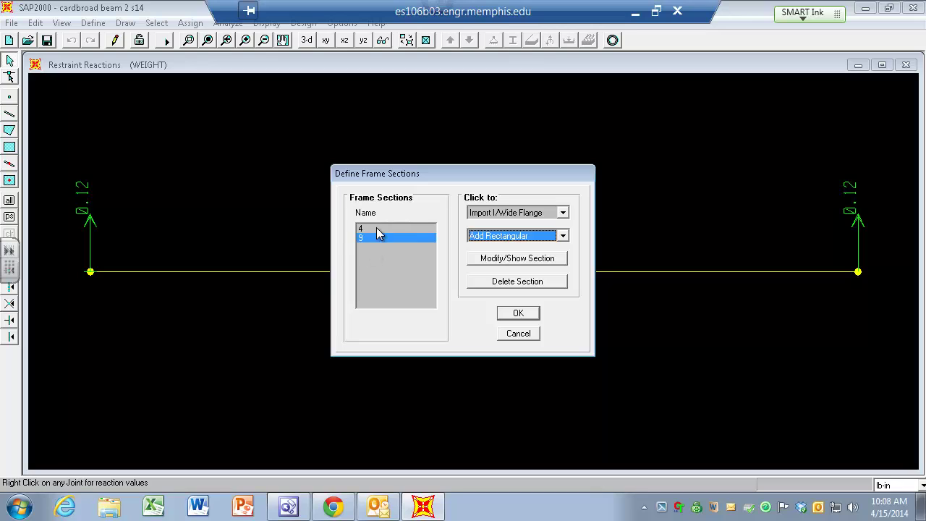
- Add a nonprismatic section named 4TO9 with a segment from start section 4 to end section 9, Variable length 1
left_click(563, 237)
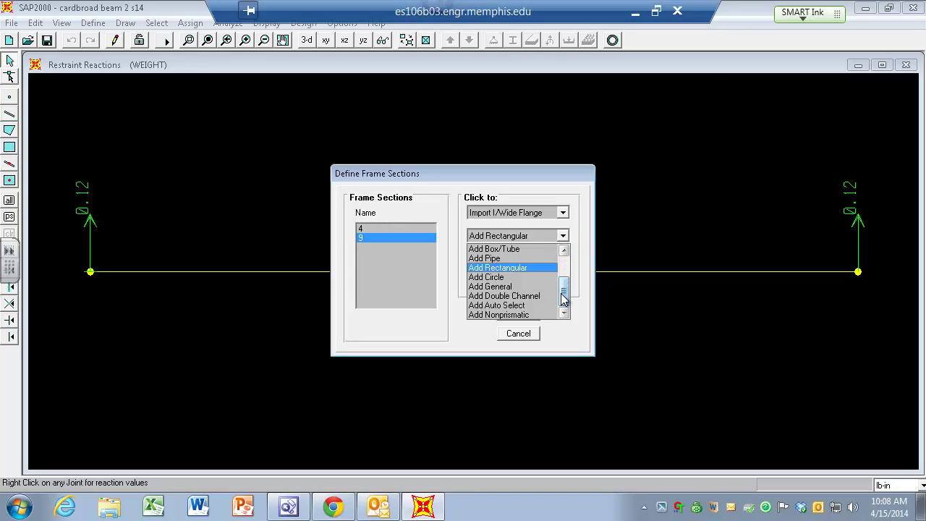
left_click(518, 315)
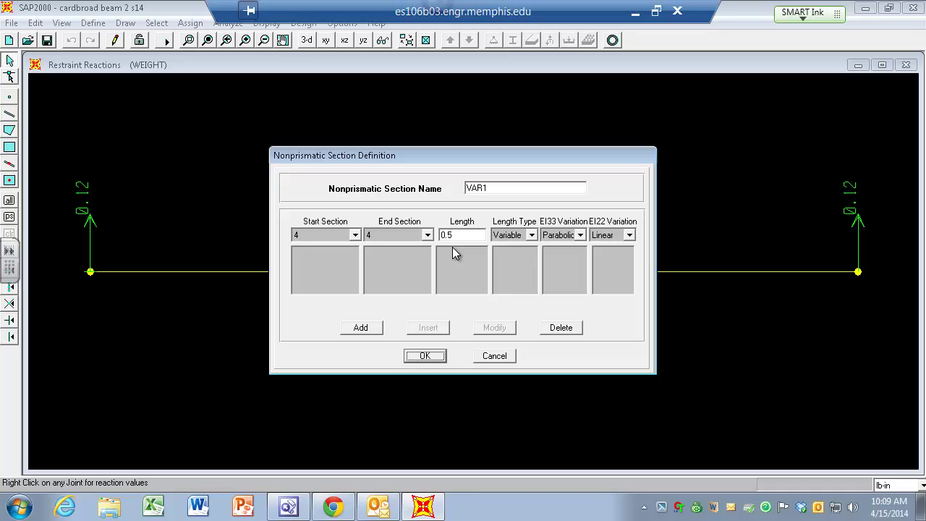
double_click(511, 186)
type("4TO9")
left_click(427, 235)
left_click(412, 257)
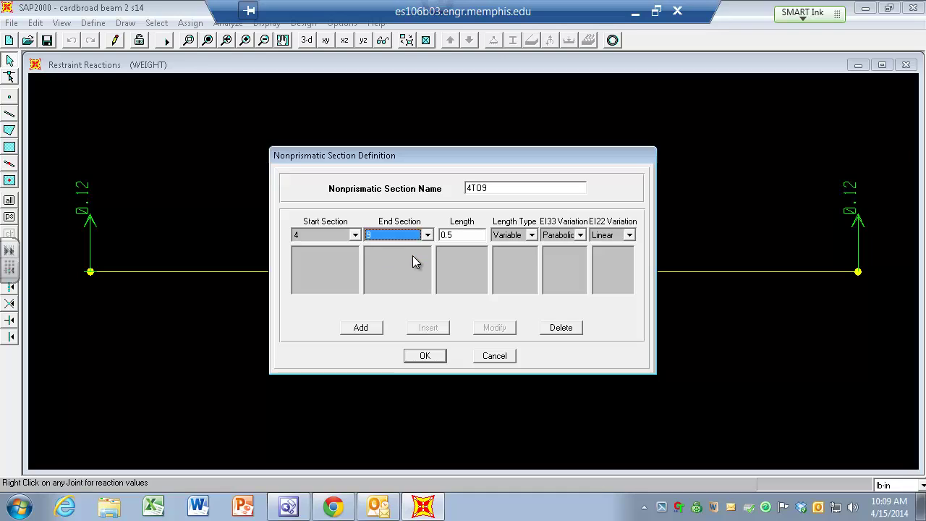
double_click(457, 234)
type("1")
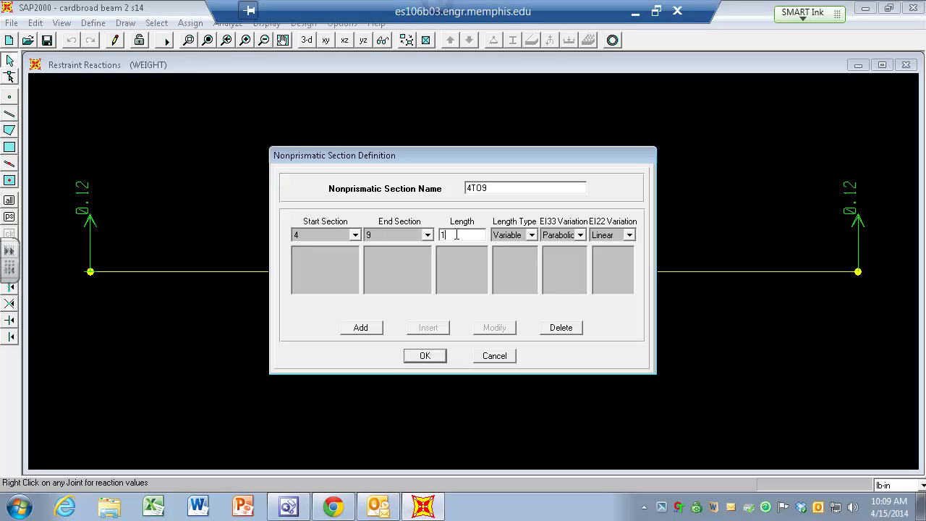
left_click(359, 328)
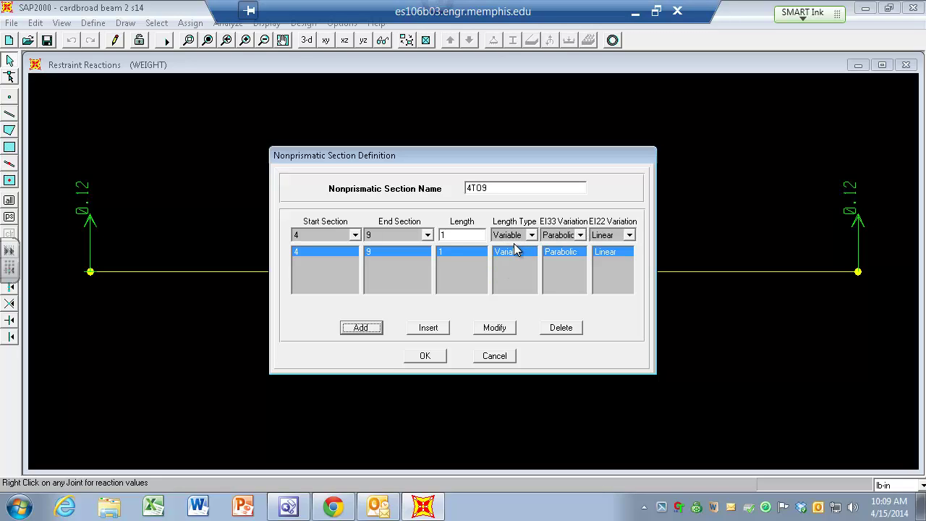
- Delete the segment of 4TO9, add it again from section 4 to 9 with Variable length 1, and accept the section
left_click(532, 235)
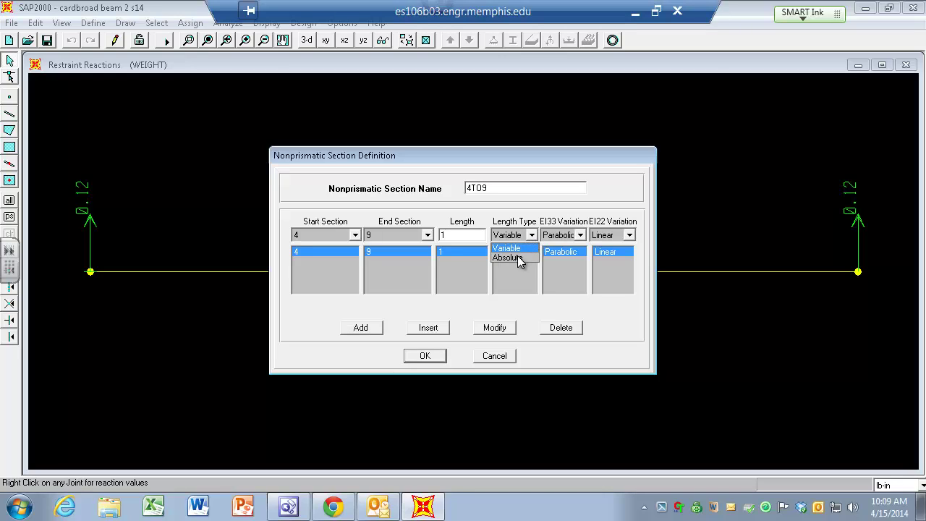
left_click(518, 258)
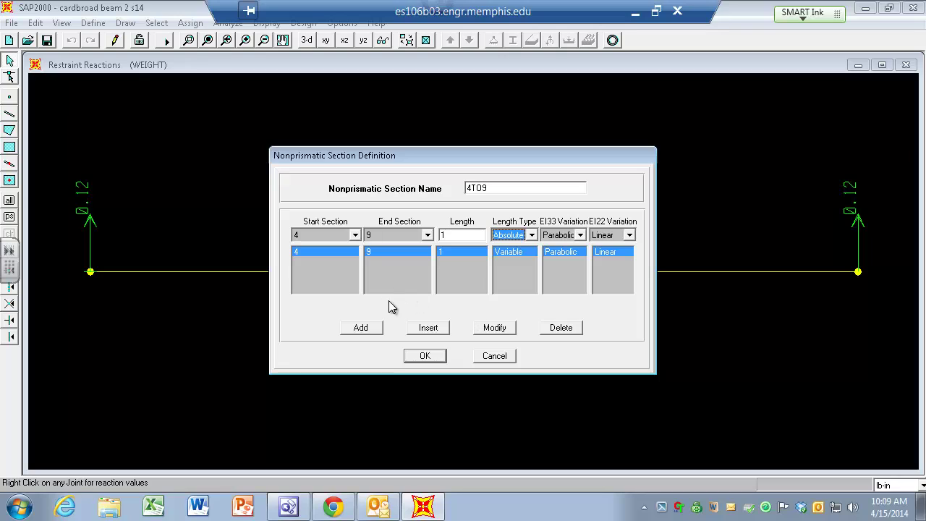
left_click(560, 329)
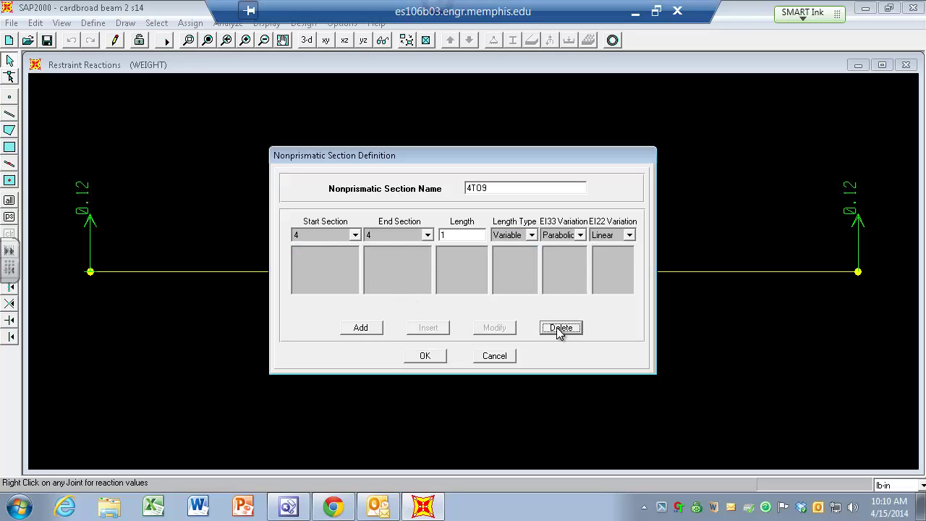
left_click(428, 236)
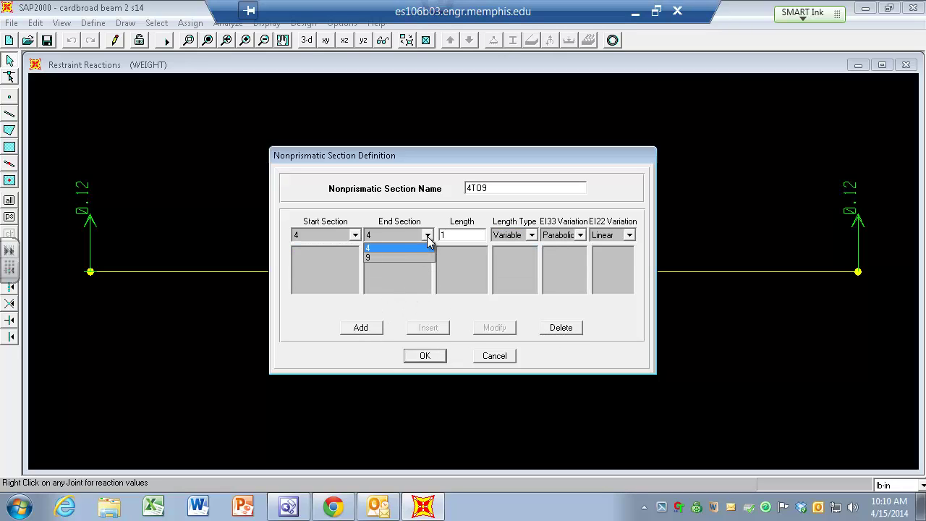
left_click(417, 254)
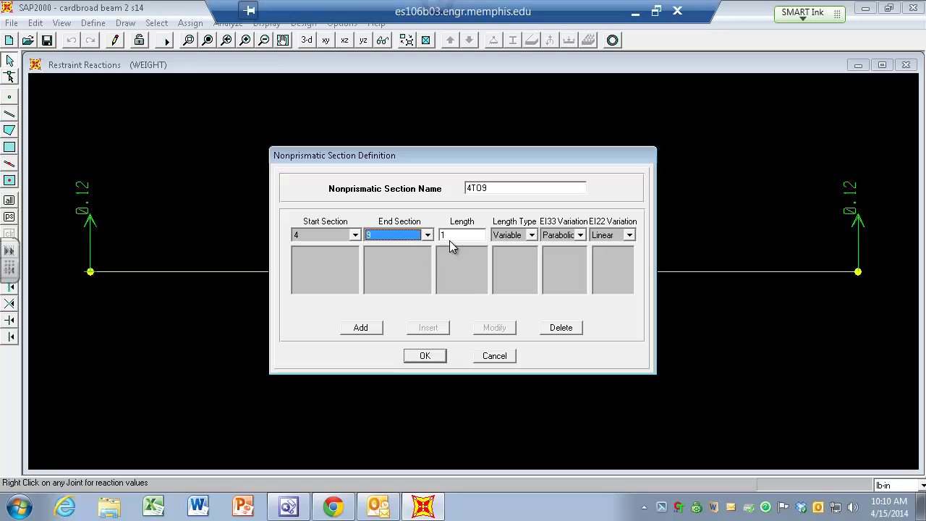
left_click(532, 235)
left_click(522, 258)
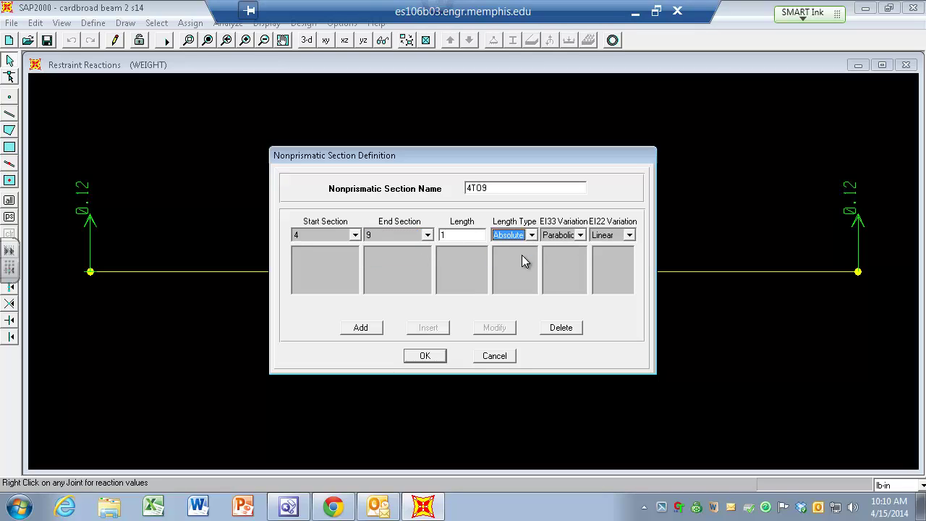
left_click(532, 235)
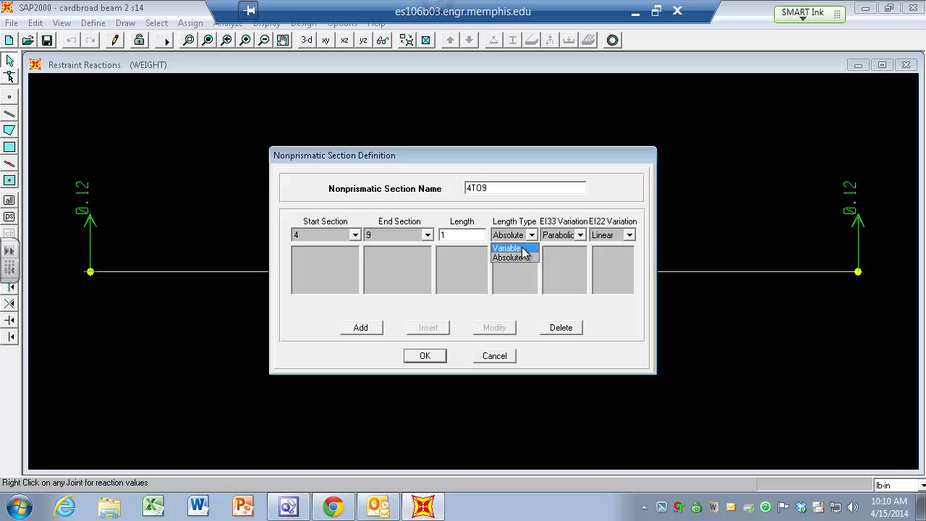
left_click(522, 248)
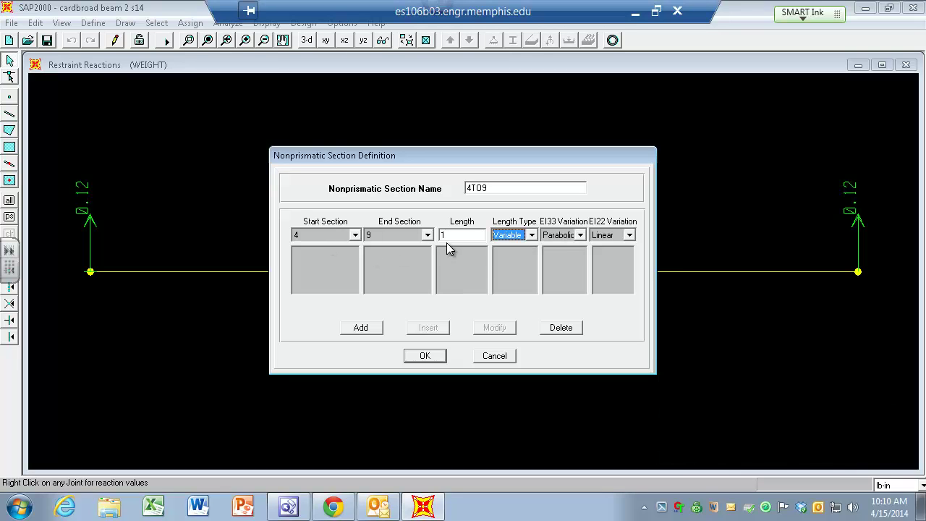
left_click(363, 329)
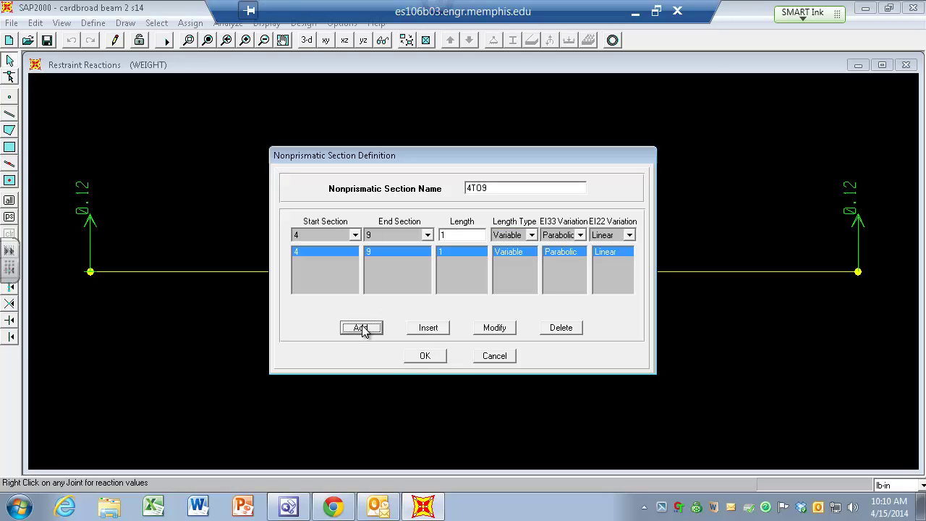
left_click(425, 355)
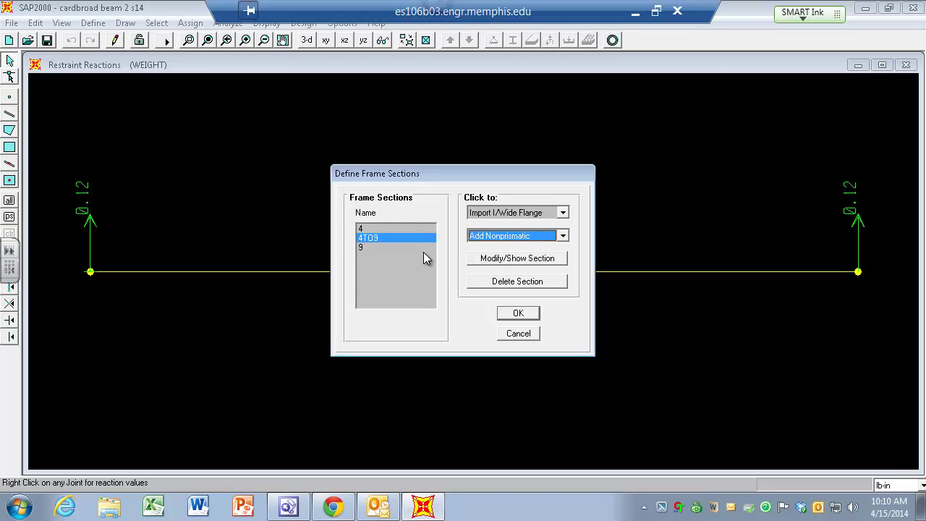
- Start a second nonprismatic section with start section 9, end section 4 and a Variable length of 1
left_click(564, 236)
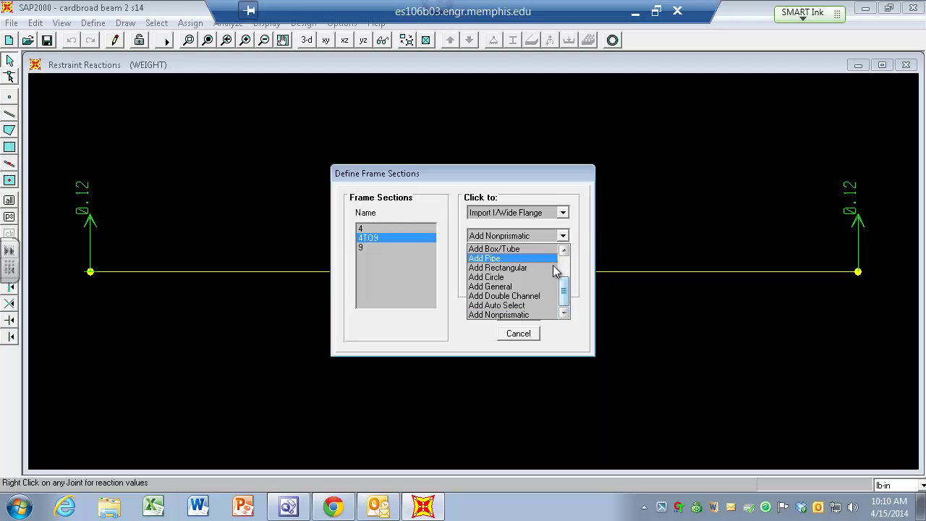
left_click(537, 316)
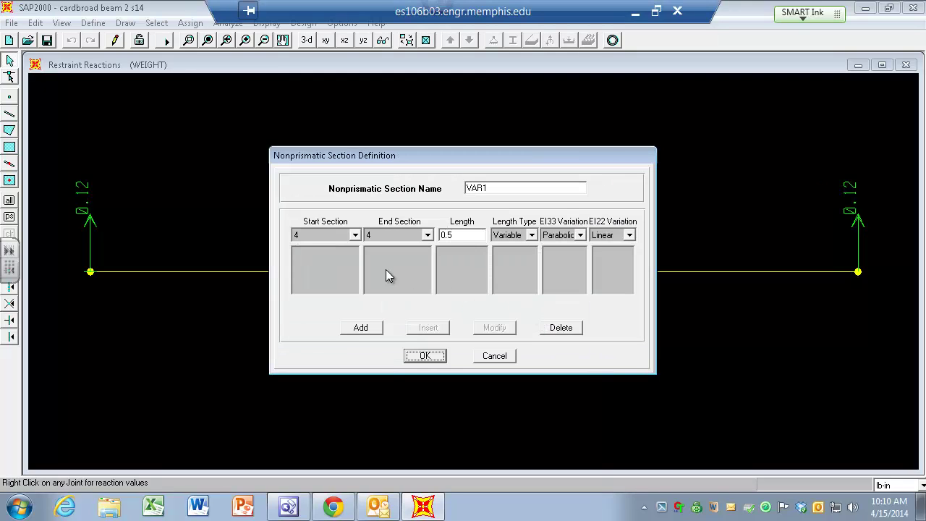
left_click(356, 236)
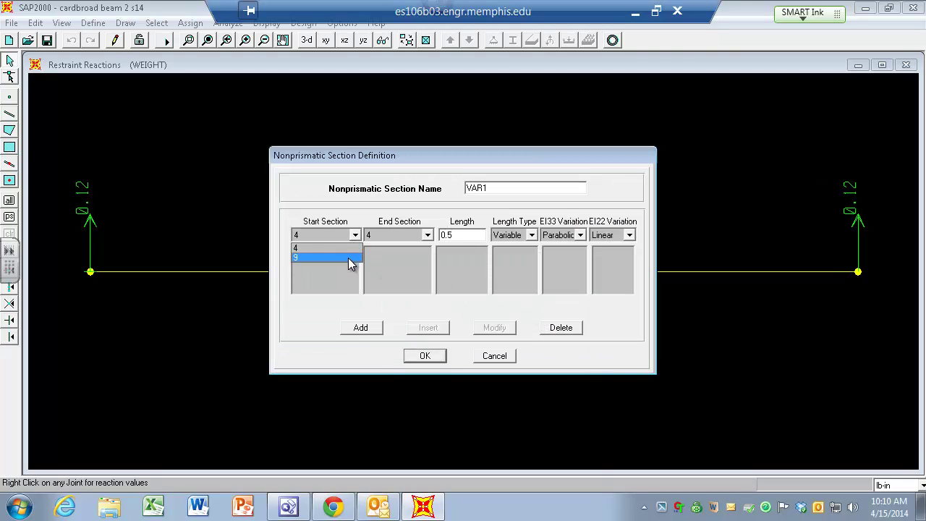
left_click(348, 257)
left_click(478, 235)
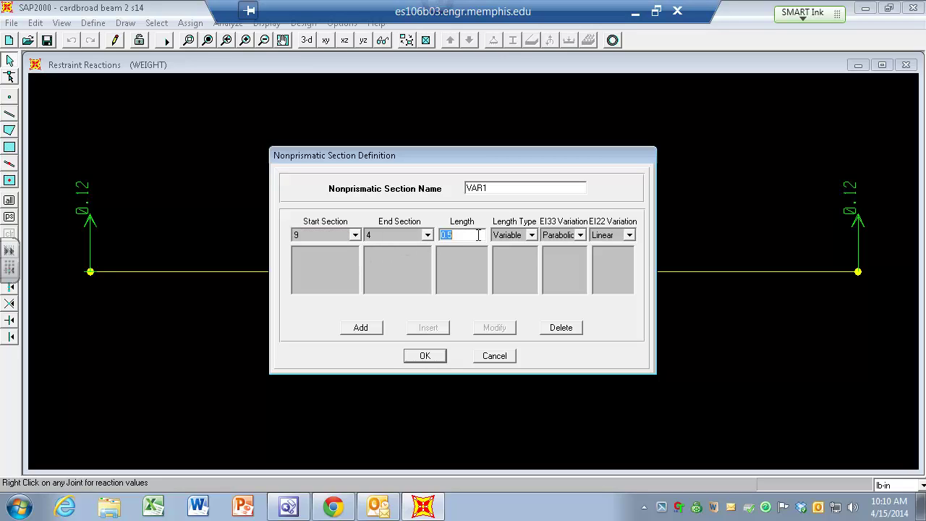
type("1")
- Name the nonprismatic section 9TO4, add its segment, and accept the section and the frame section definitions
double_click(495, 189)
type("9TO4")
left_click(434, 357)
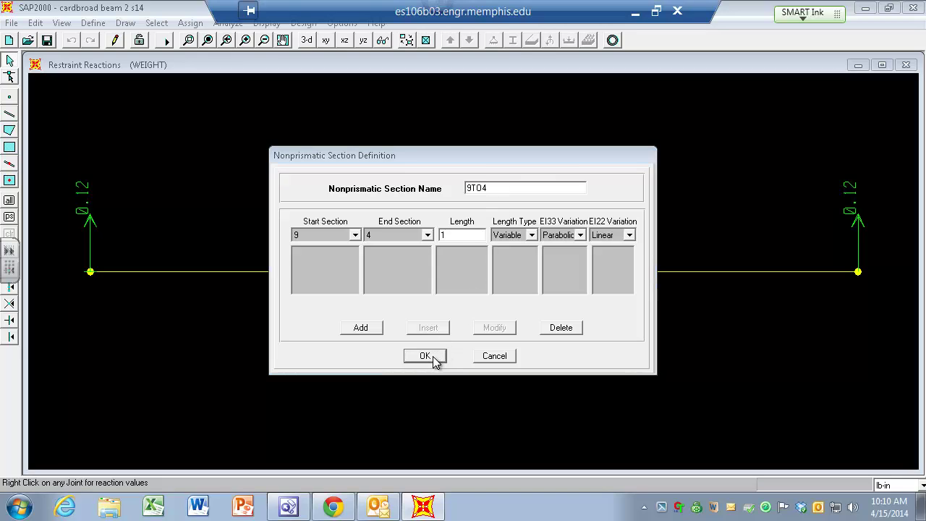
left_click(546, 304)
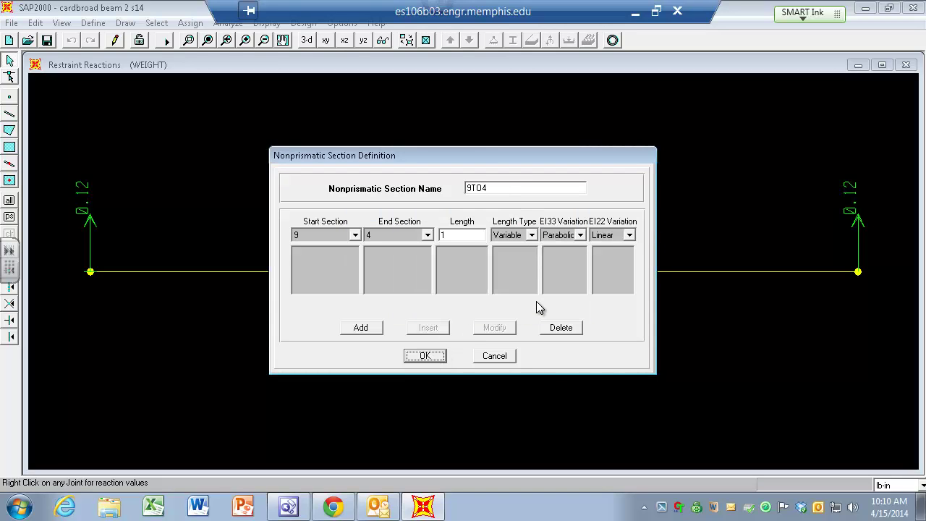
left_click(354, 329)
left_click(424, 356)
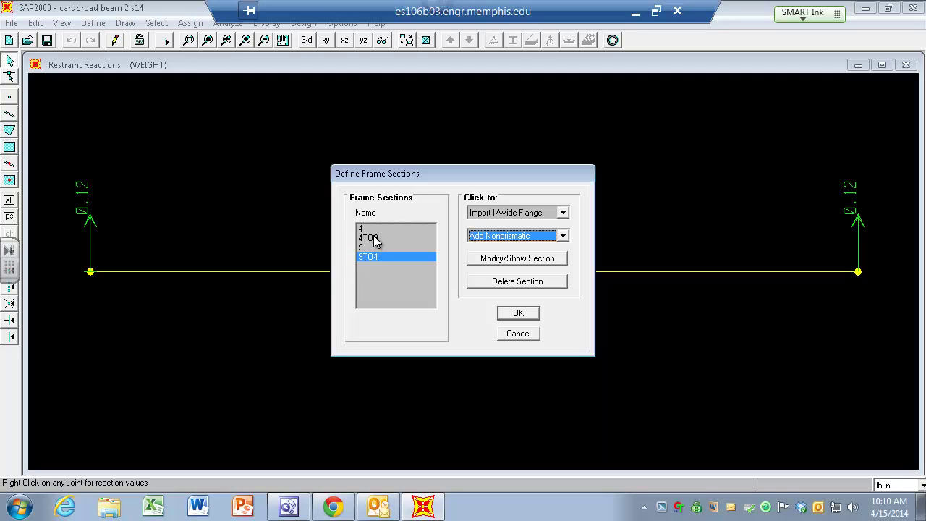
left_click(368, 258)
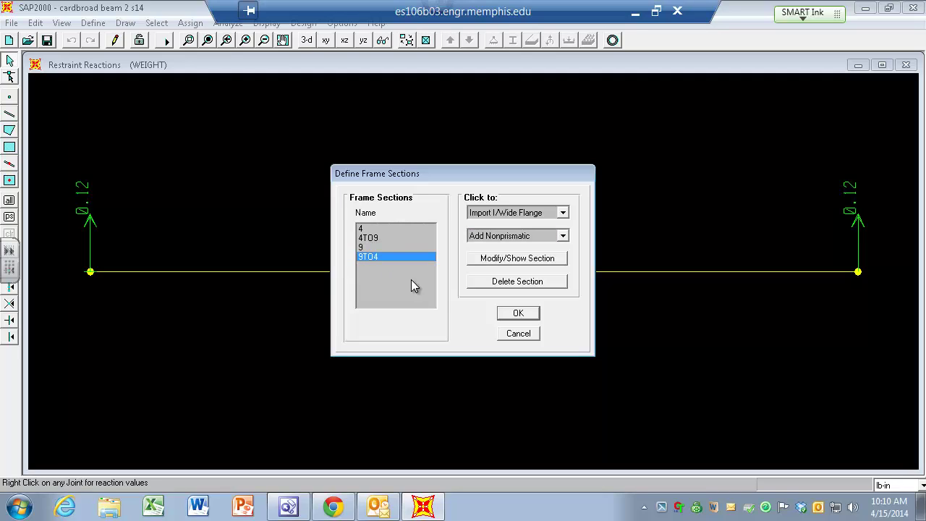
left_click(509, 314)
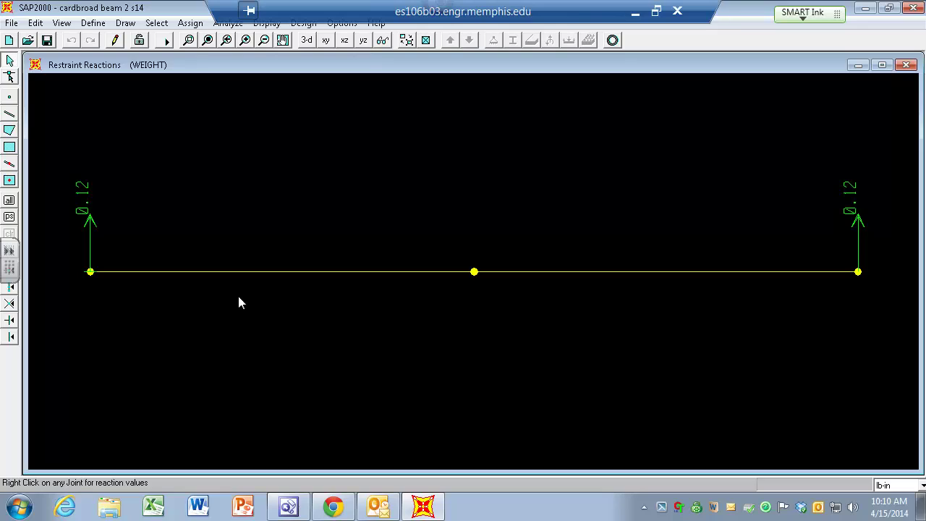
- Assign the 4TO9 frame section to the beam half between the pinned support and midspan
left_click(246, 272)
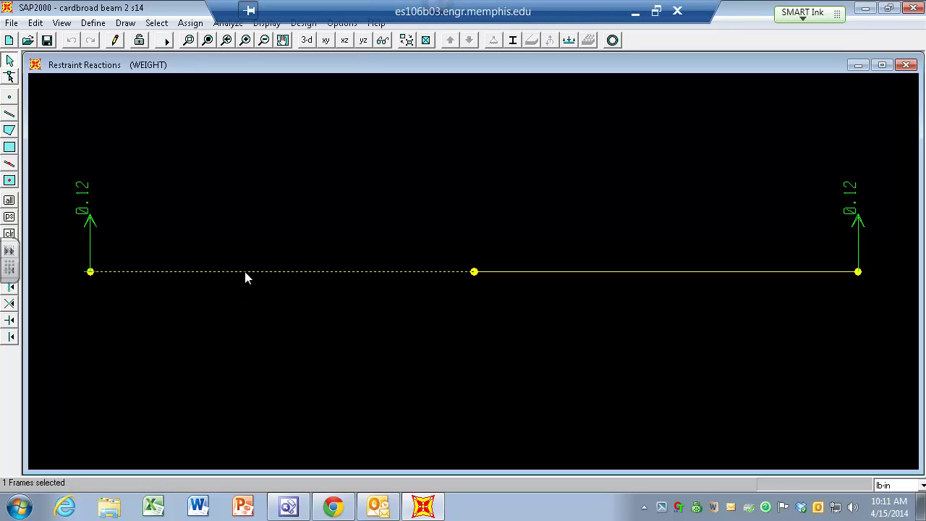
left_click(190, 23)
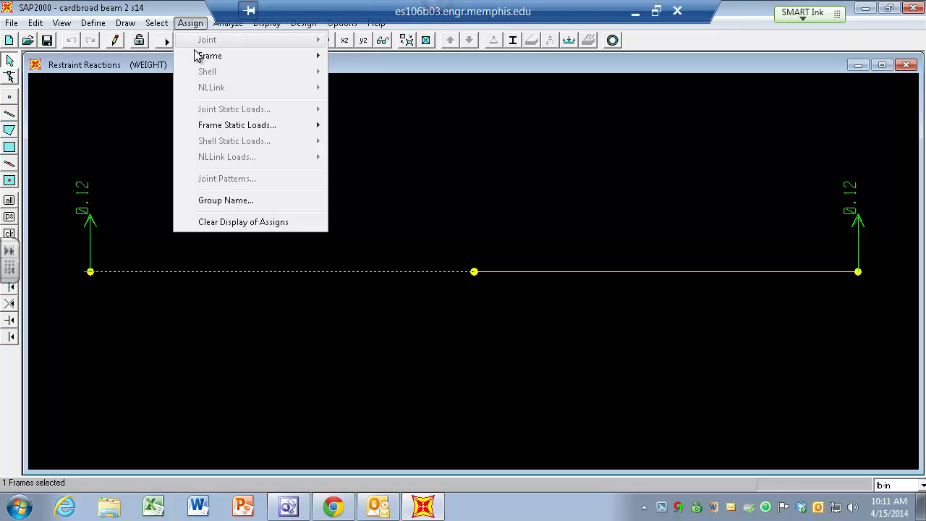
mouse_move(199, 56)
left_click(389, 58)
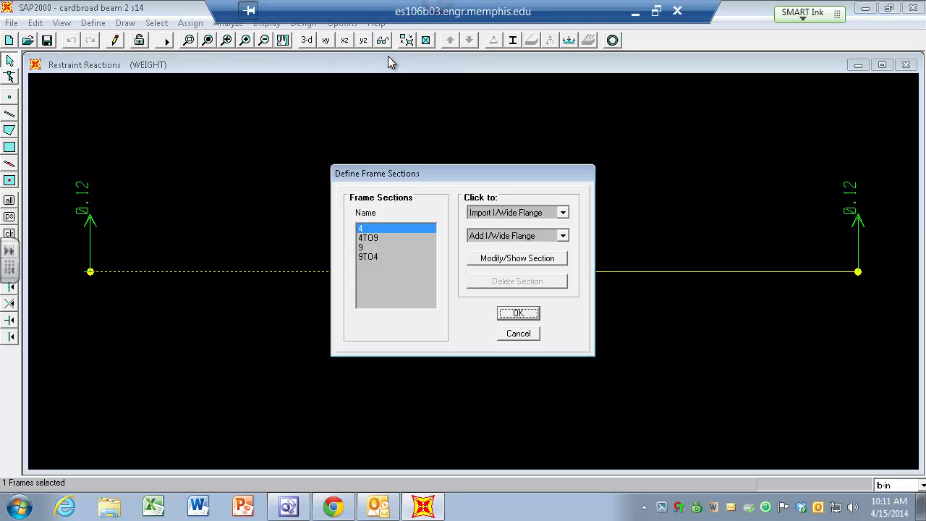
left_click(368, 238)
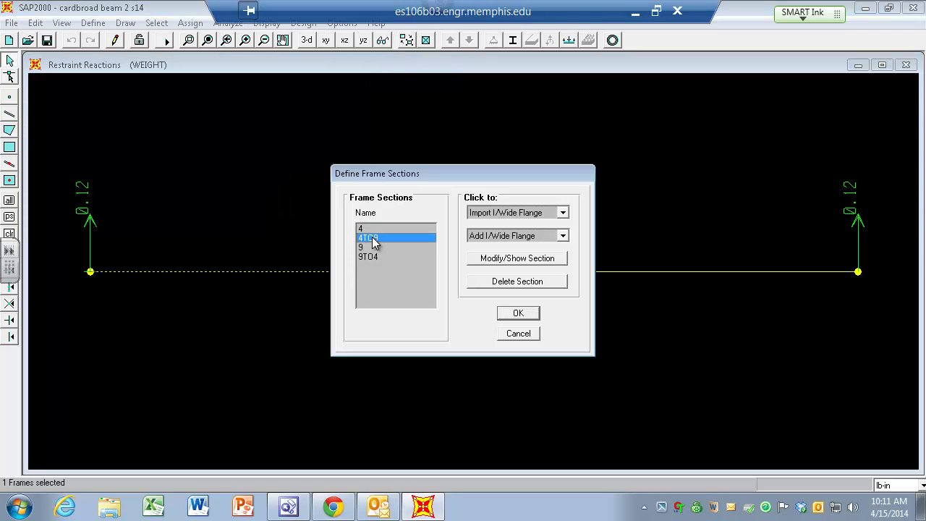
left_click(507, 313)
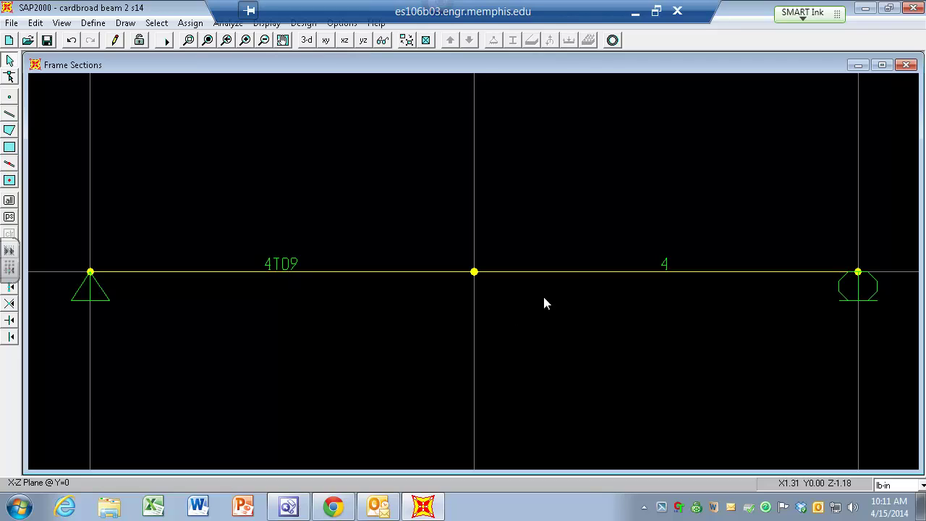
- Assign the 9TO4 frame section to the beam half between midspan and the roller support
left_click(583, 272)
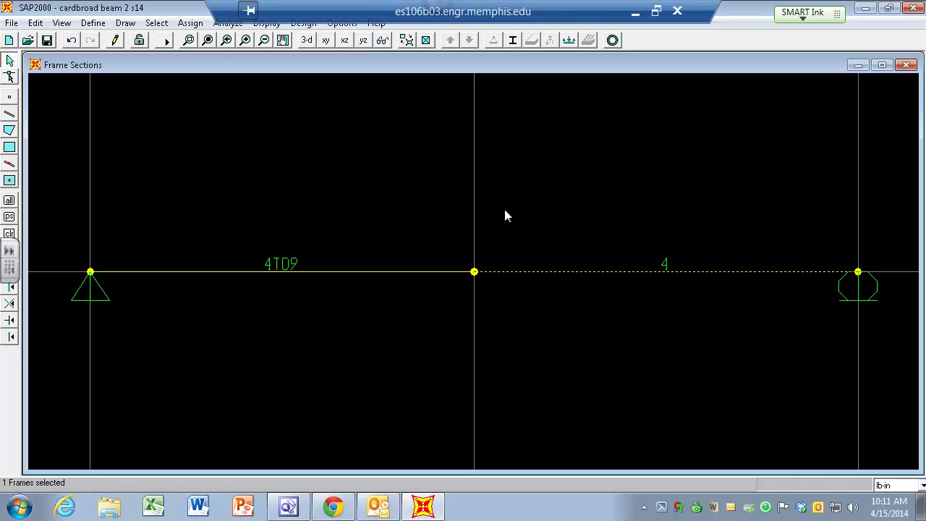
left_click(190, 22)
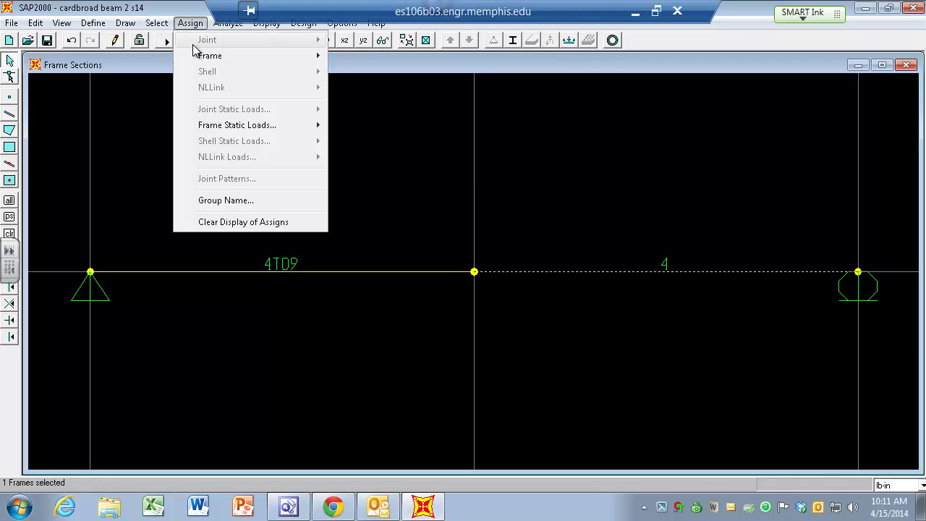
mouse_move(201, 56)
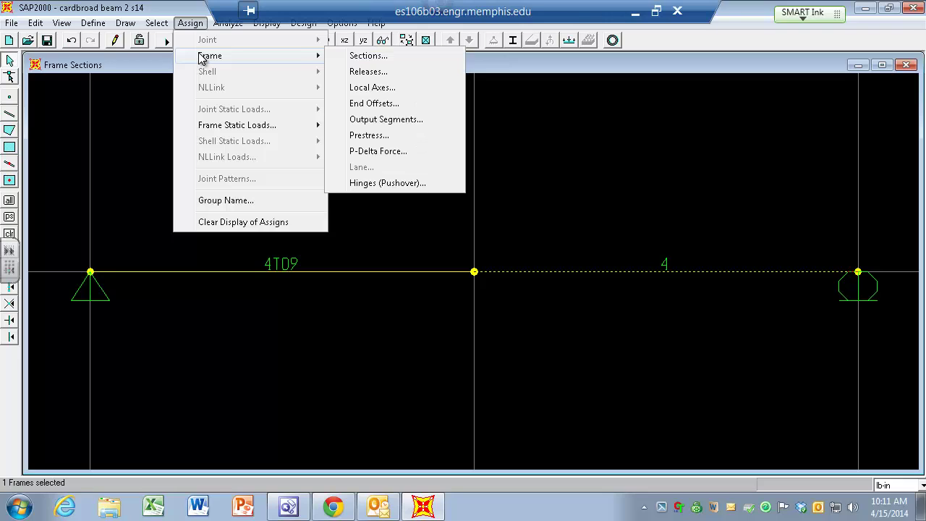
left_click(367, 57)
left_click(373, 256)
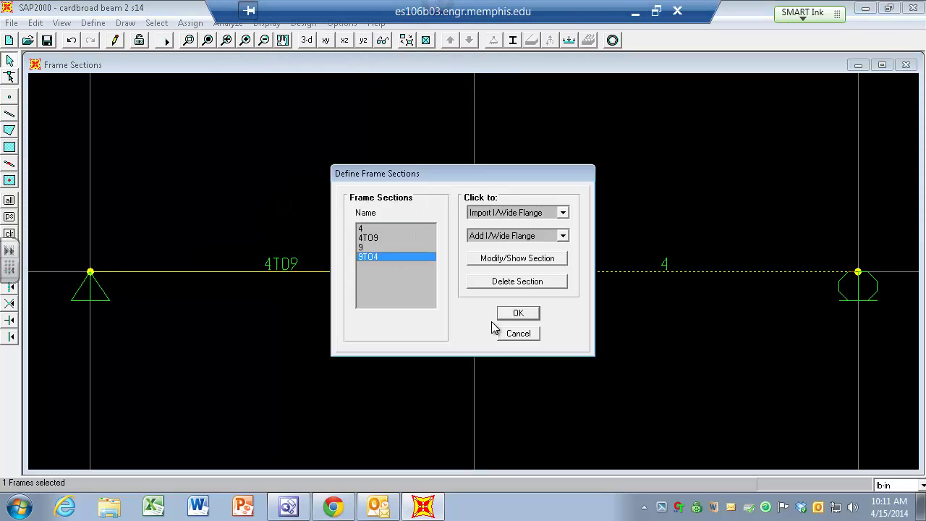
left_click(515, 313)
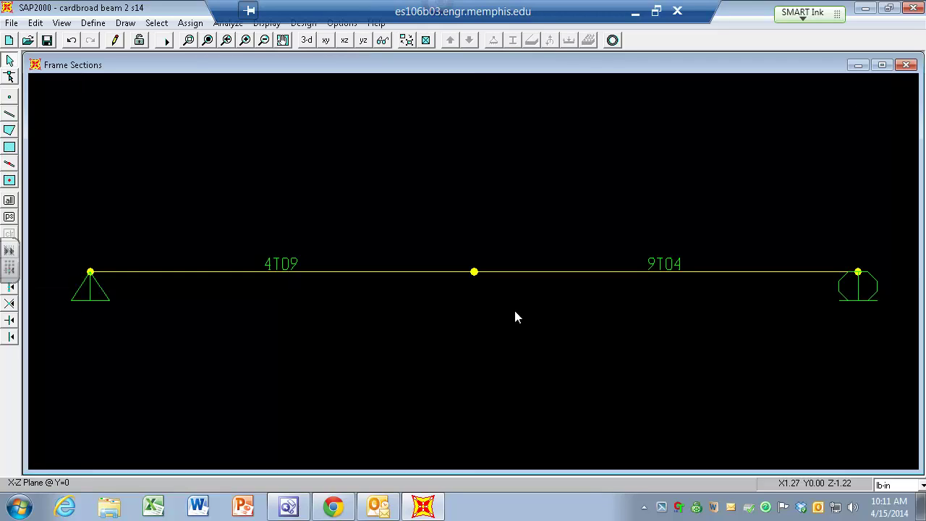
- Turn on Show Extrusions for the elements and inspect the tapered beam in the 3-D view
left_click(426, 42)
left_click(394, 322)
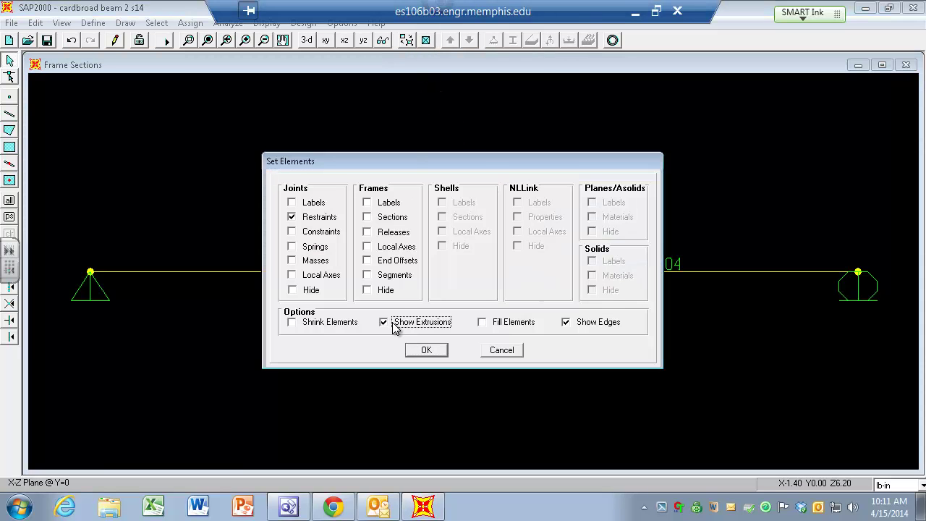
left_click(426, 350)
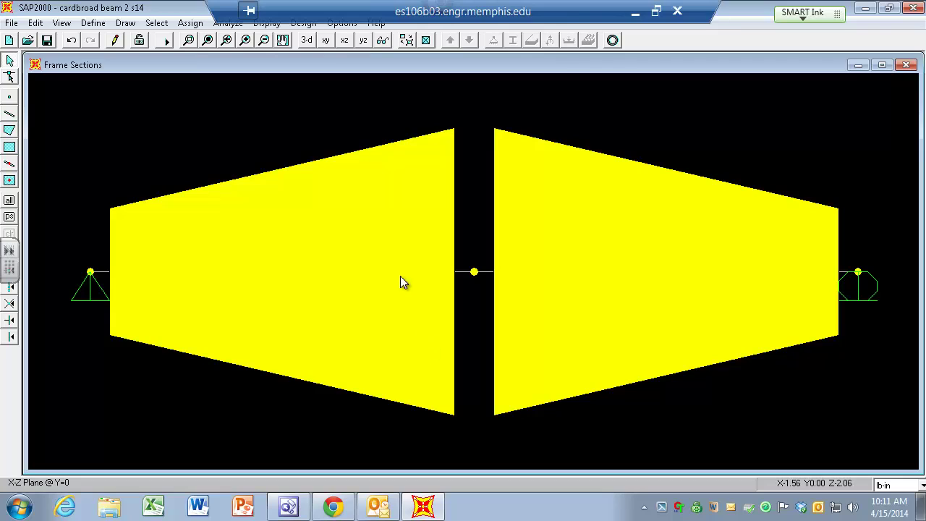
left_click(307, 41)
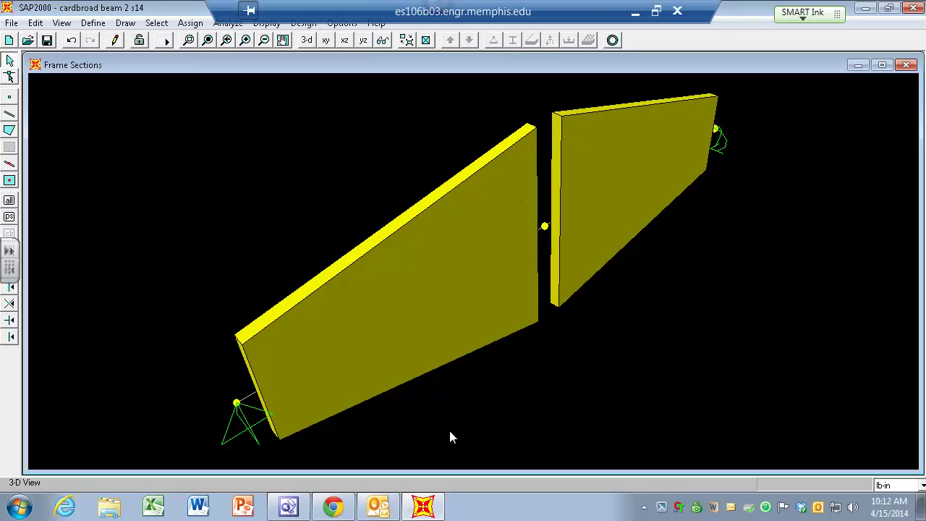
- Turn off Show Extrusions and return to the xz plane view of the beam
left_click(426, 40)
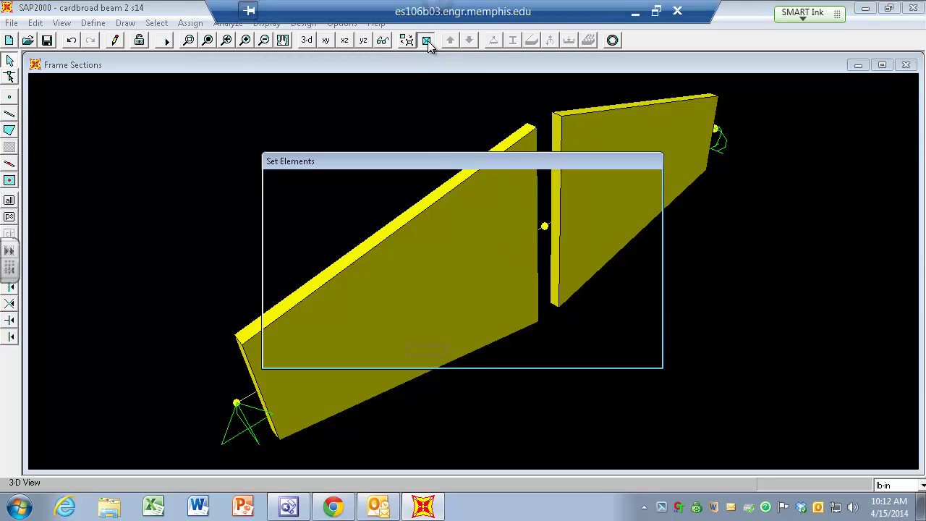
left_click(384, 322)
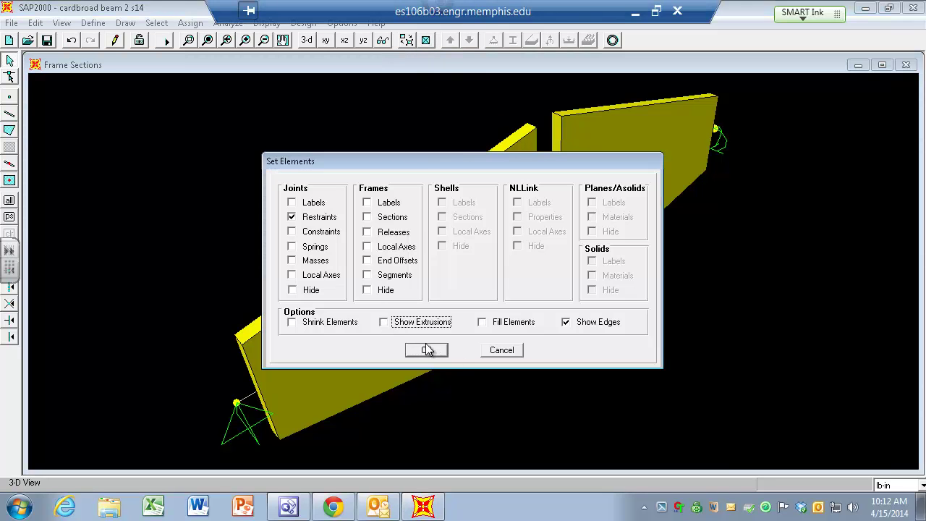
left_click(426, 349)
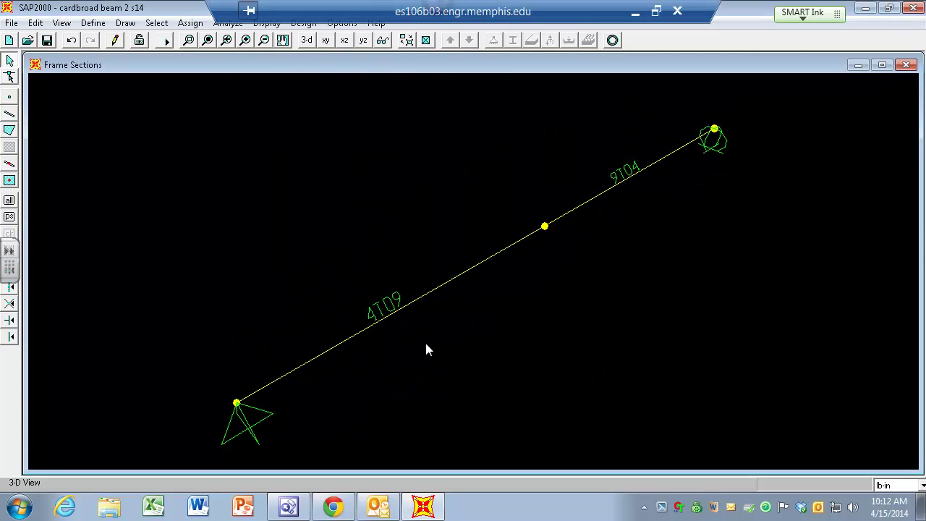
left_click(345, 39)
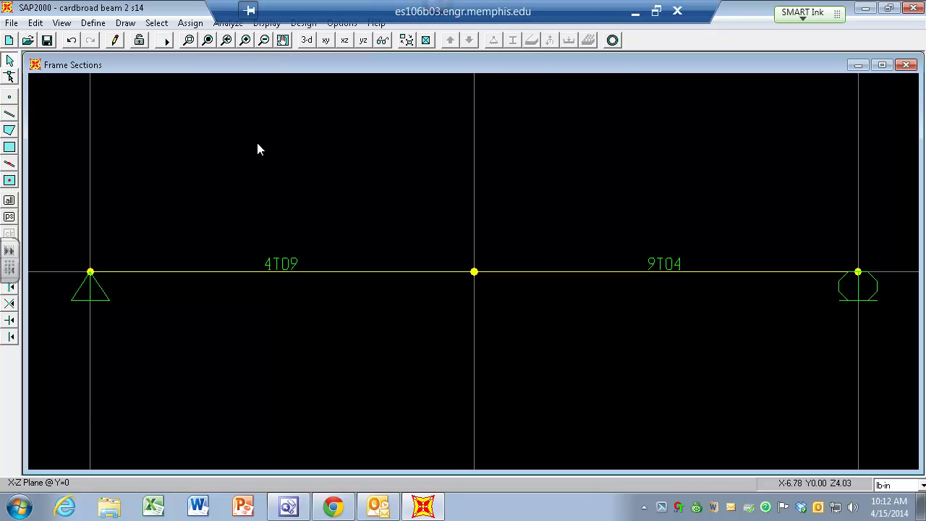
- Run the analysis of the tapered beam and close the completed analysis report
key("F7")
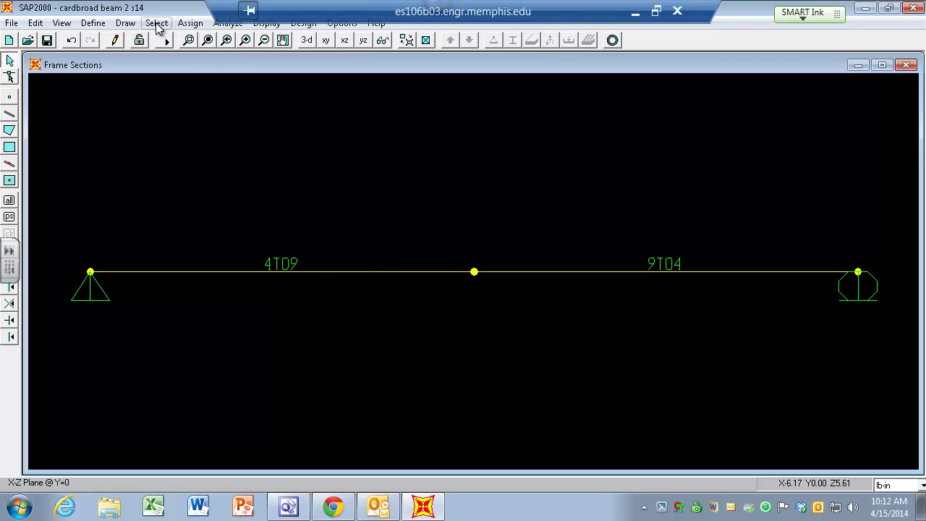
left_click(166, 41)
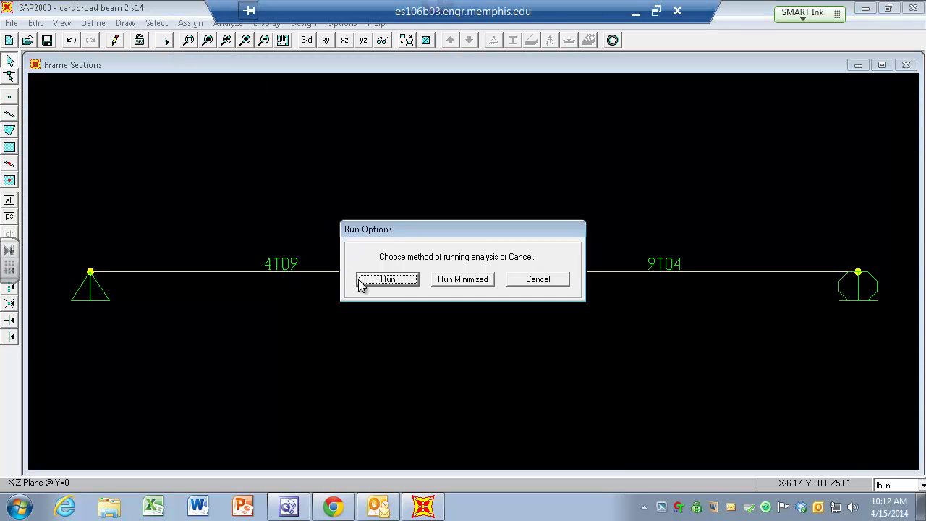
left_click(378, 280)
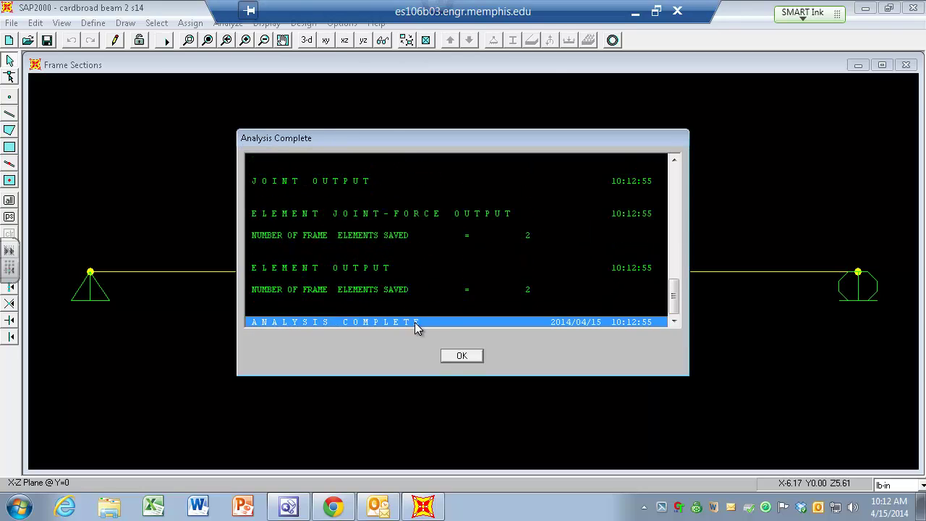
left_click(463, 356)
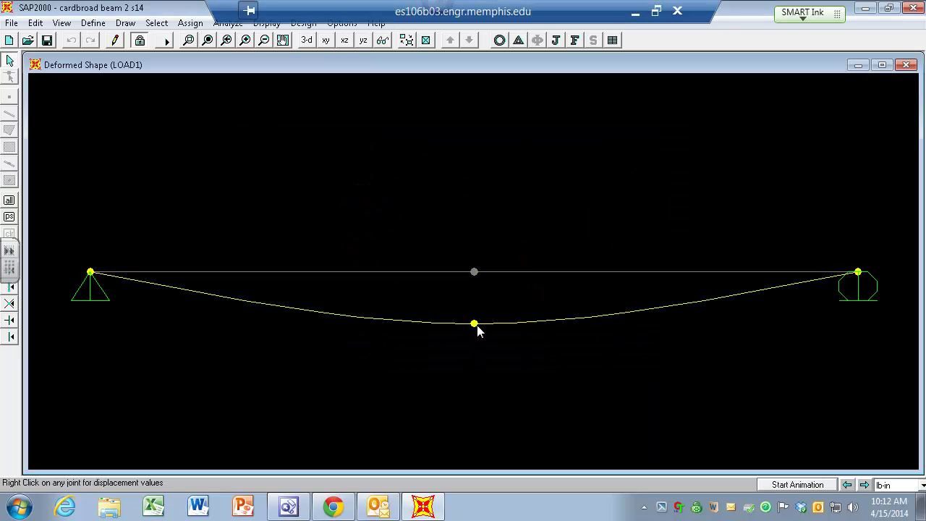
- Check the midspan joint's displacement under LOAD1 and display the joint reactions for the WEIGHT load case
left_click(475, 325)
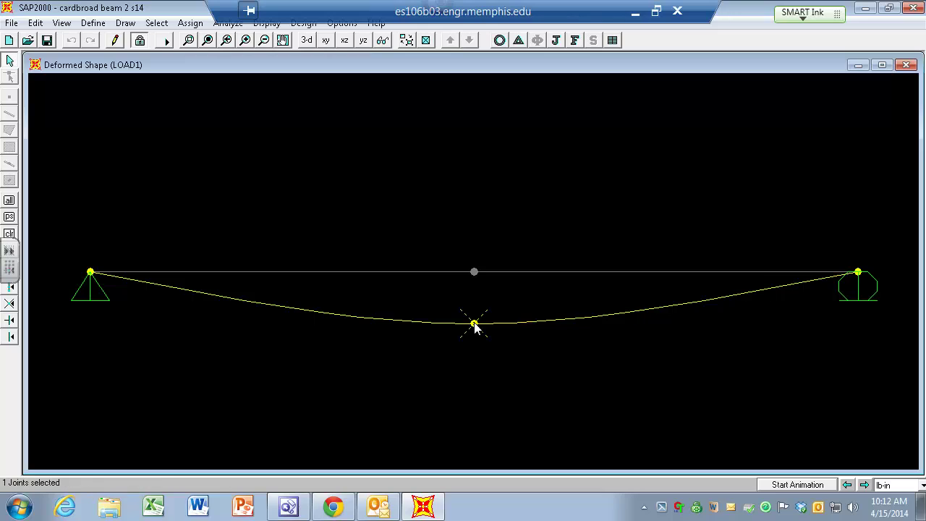
right_click(474, 323)
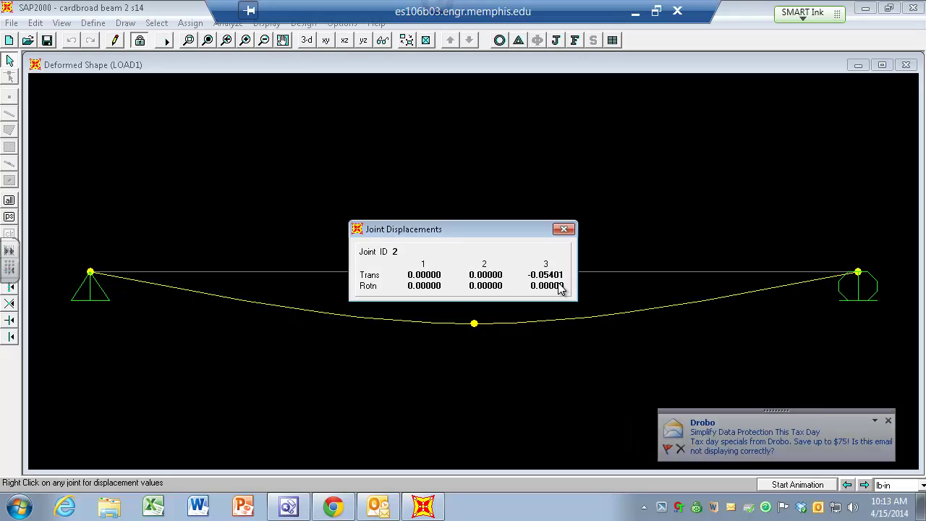
left_click(597, 158)
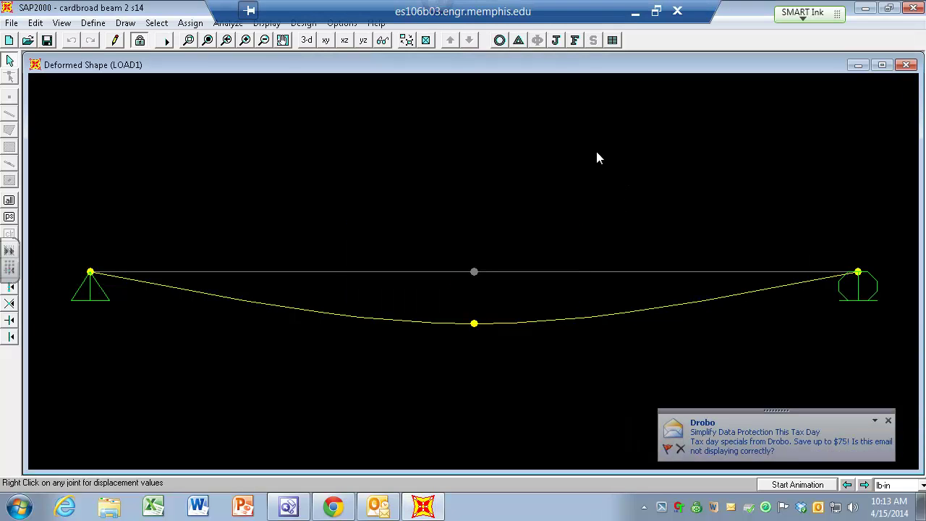
left_click(557, 42)
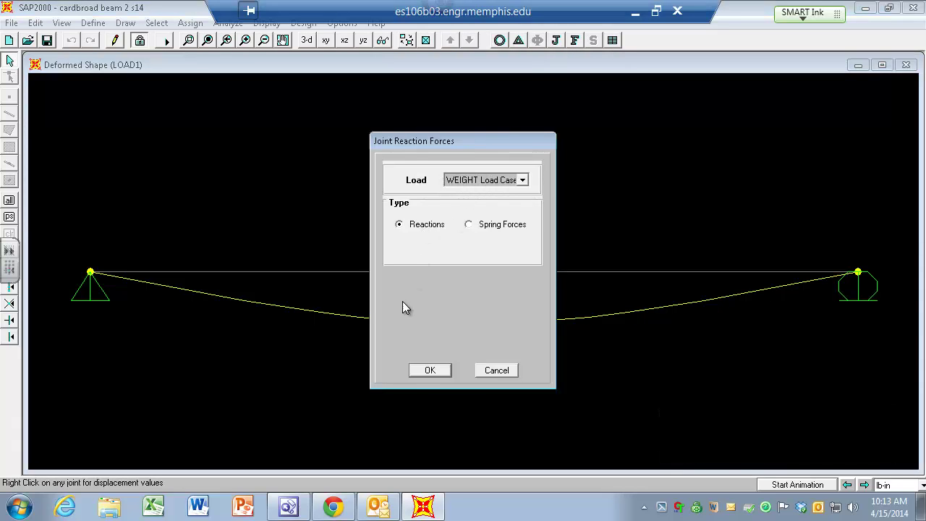
left_click(429, 370)
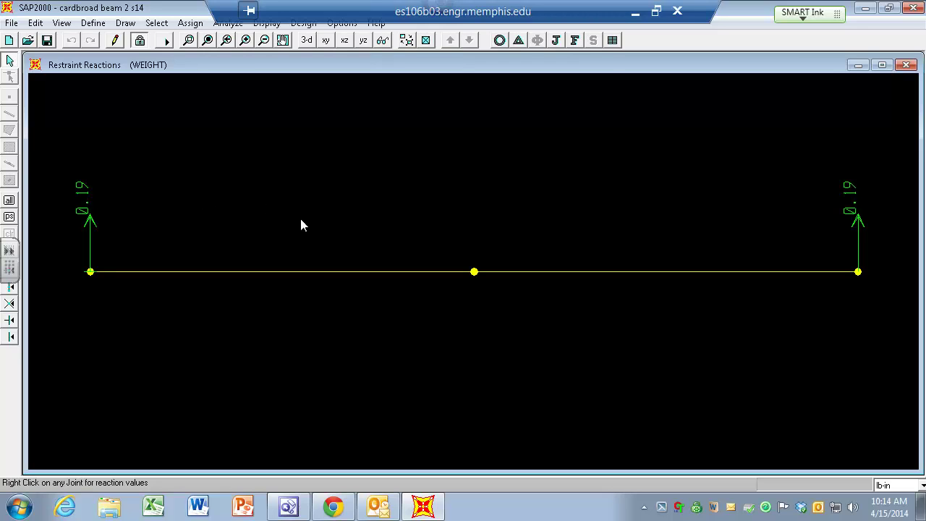
- Switch to Chrome and examine the hand-in requirements on the Cardboard Beam #2 and Cardboard Beam #1 assignment pages
left_click(866, 9)
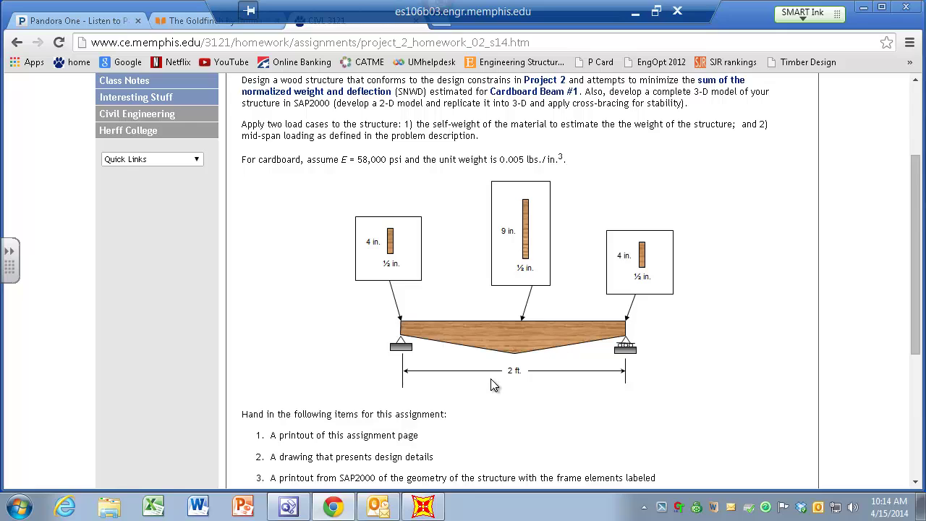
scroll(490, 378, "down", 3)
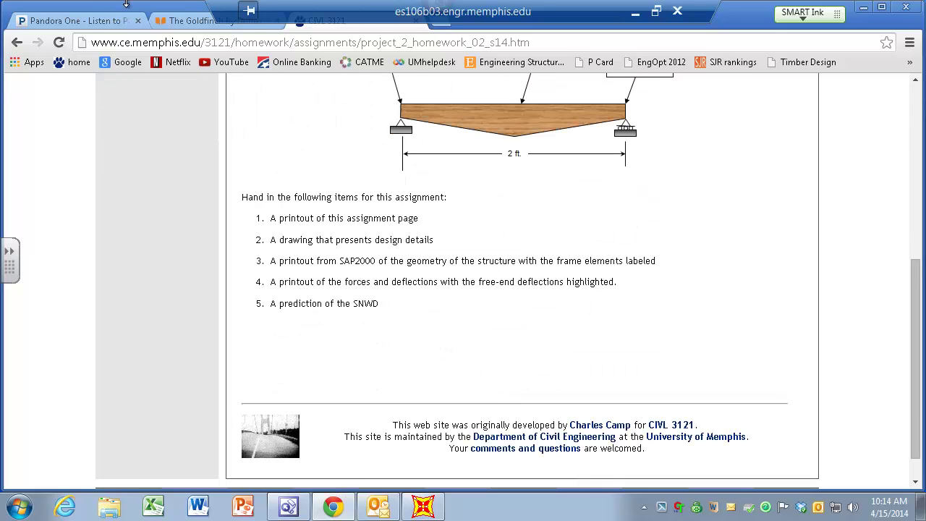
left_click(22, 46)
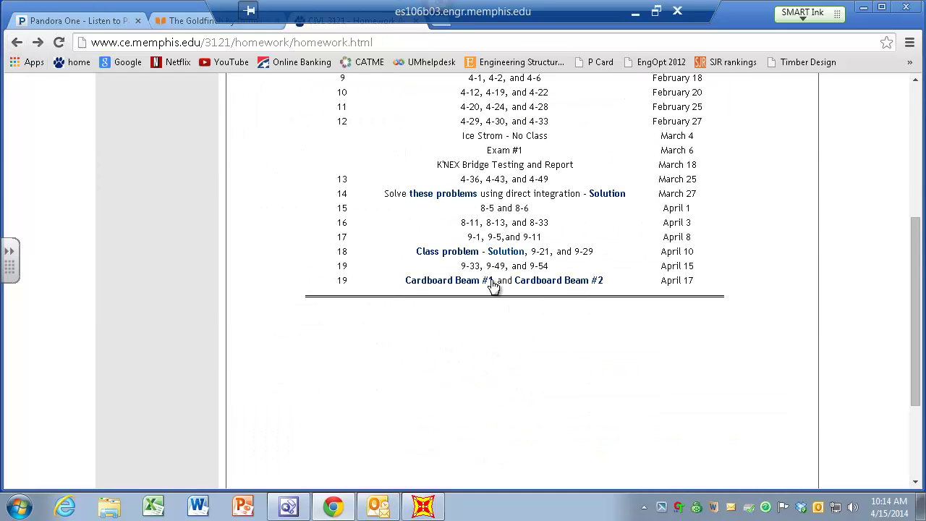
left_click(463, 287)
scroll(459, 300, "down", 5)
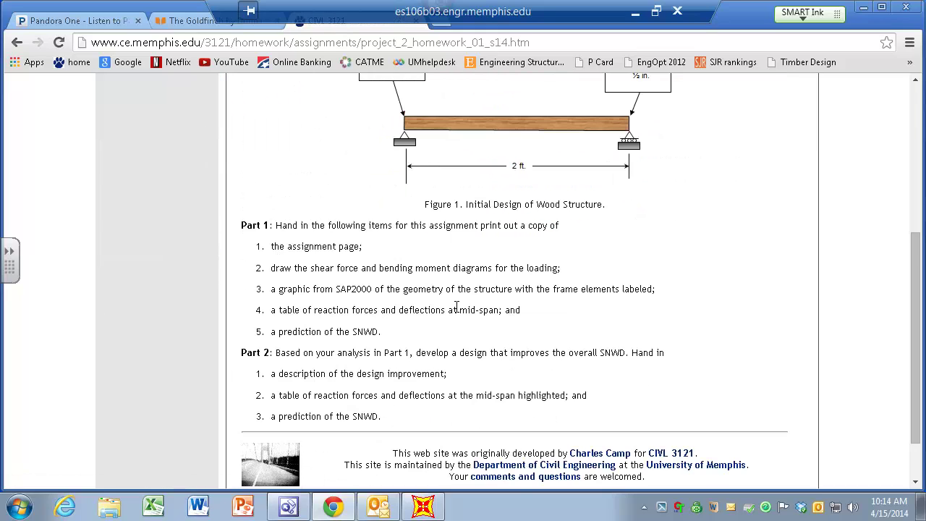
scroll(456, 308, "down", 2)
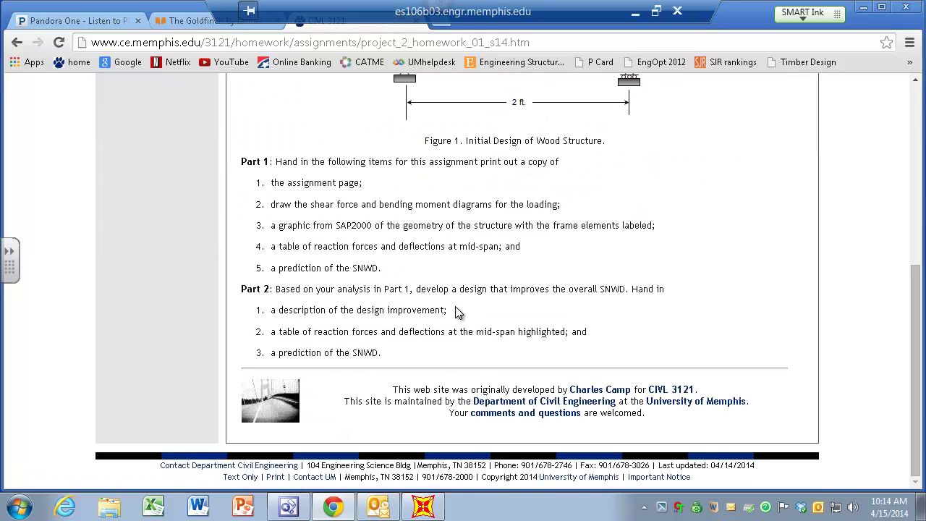